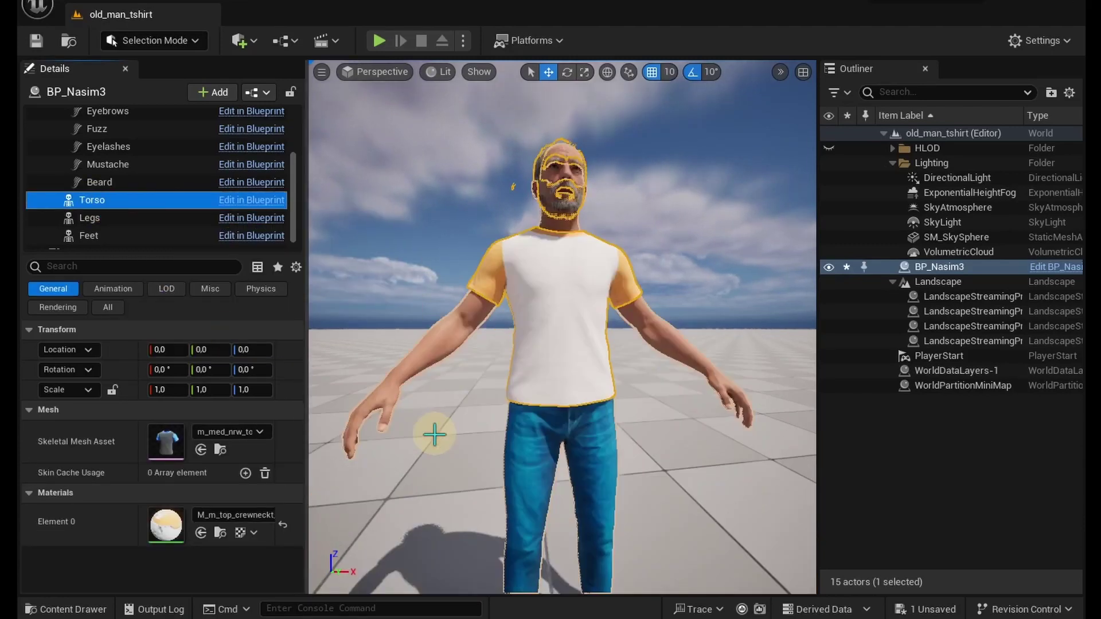
Step: Export the Torso component's skeletal mesh as m_med_nrw_top_crewneckt_nrm FBX to the fbx-mh-to-blender folder, accepting the export options
left_click(220, 450)
right_click(243, 450)
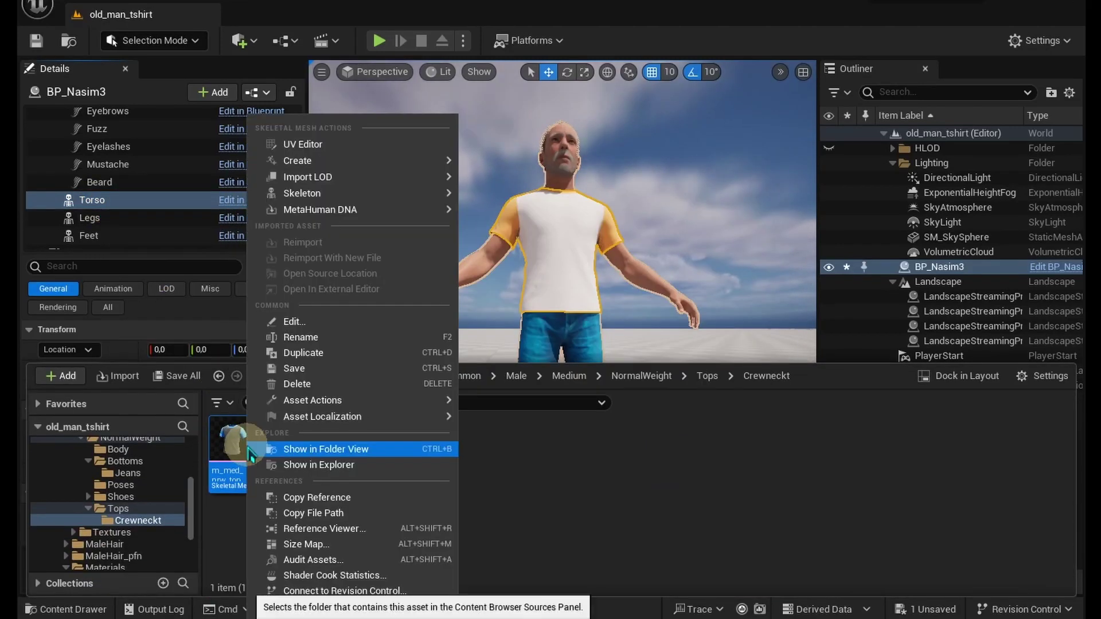
mouse_move(440, 401)
left_click(493, 466)
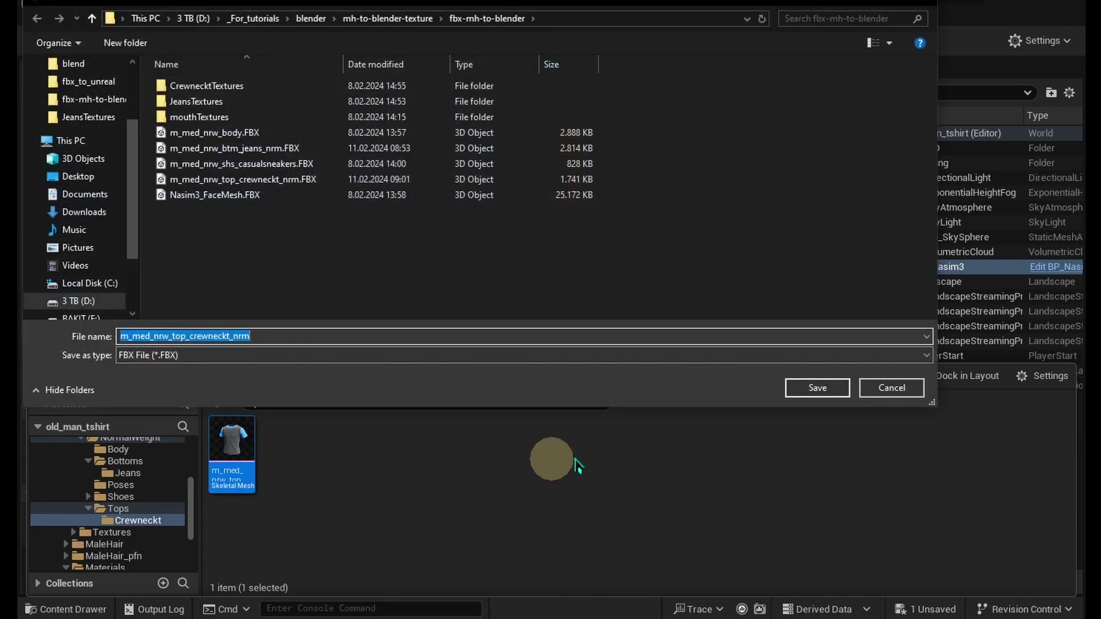
left_click(812, 390)
scroll(660, 424, "down", 2)
left_click(635, 468)
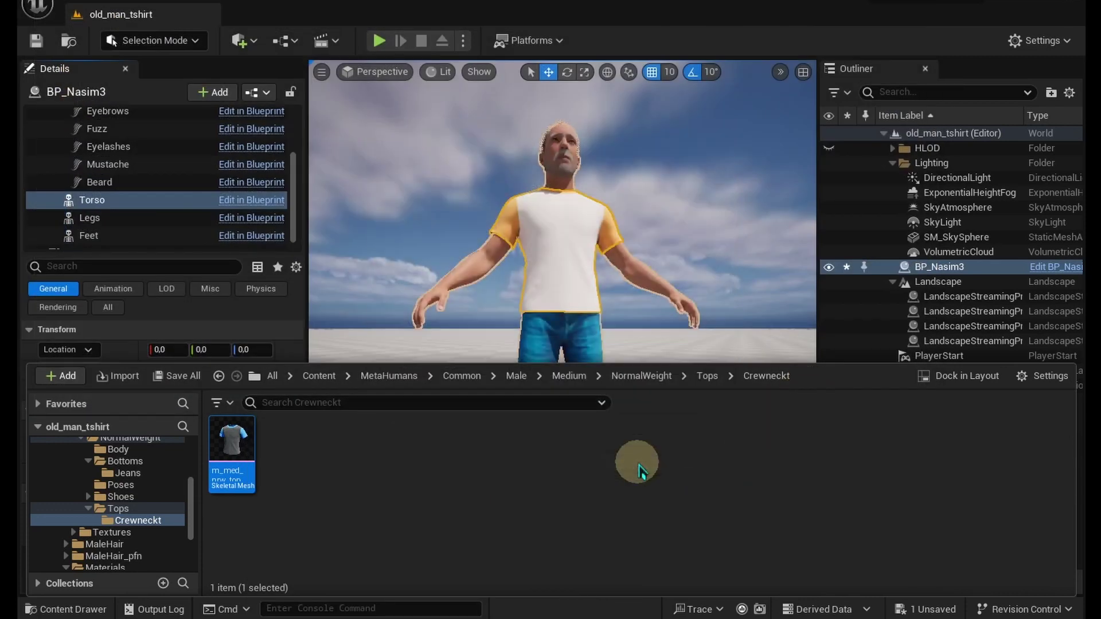
Step: Export the jeans skeletal mesh used by the Legs component as FBX to the same folder
left_click(86, 218)
key("f")
left_click(220, 450)
right_click(226, 457)
mouse_move(274, 404)
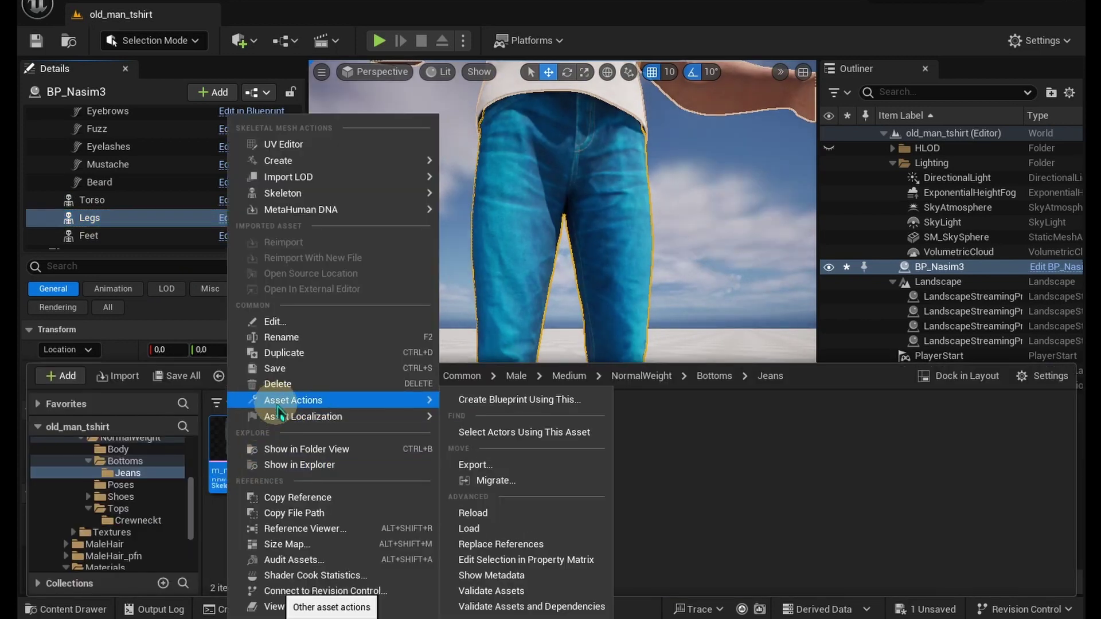
left_click(482, 465)
left_click(809, 387)
left_click(635, 466)
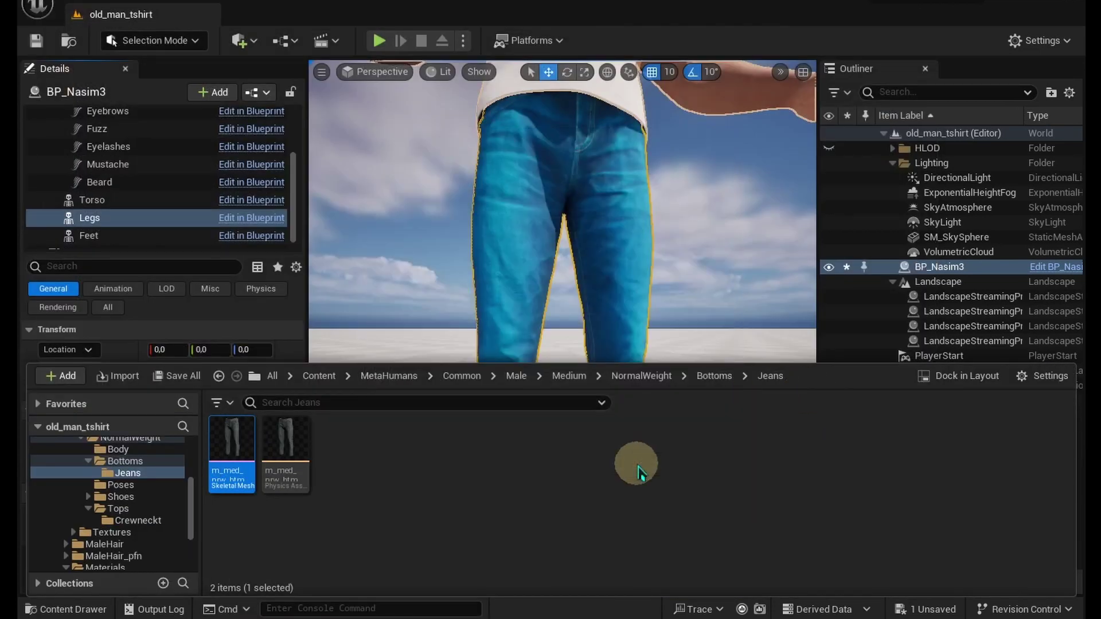
Step: Export the Feet component's m_med_nrw_shs_casualsneakers skeletal mesh as FBX to the fbx-mh-to-blender folder
left_click(97, 236)
key("f")
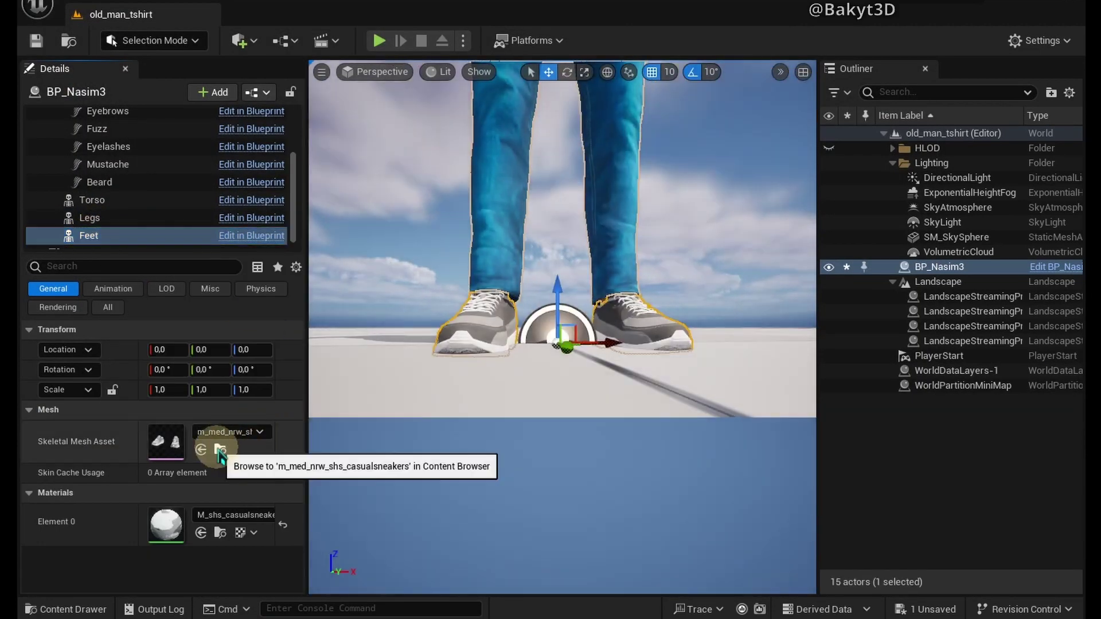
left_click(191, 446)
right_click(236, 448)
mouse_move(287, 400)
left_click(482, 465)
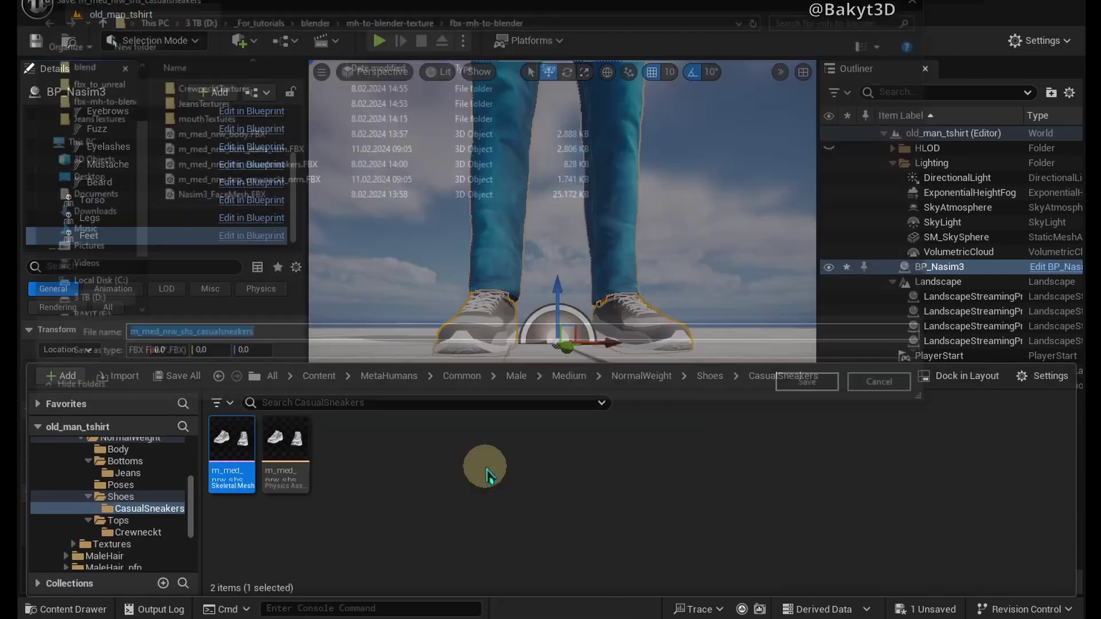
left_click(817, 387)
left_click(635, 466)
Step: From the M_shs_casualsneakers material, locate its AO, mask and normal map textures and bulk export them
left_click(220, 540)
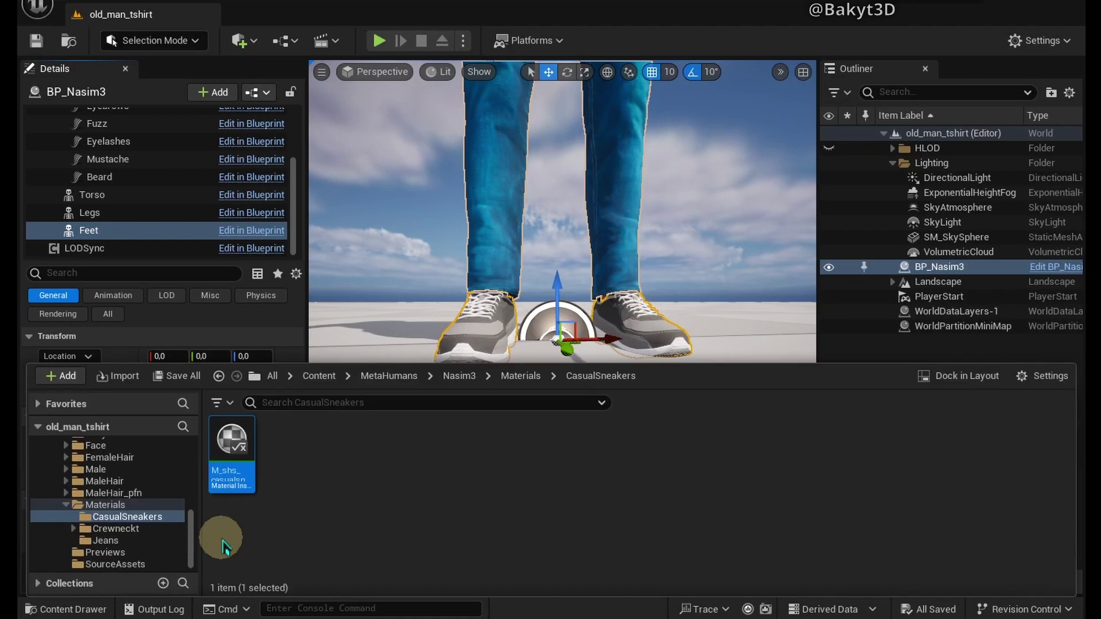
double_click(223, 487)
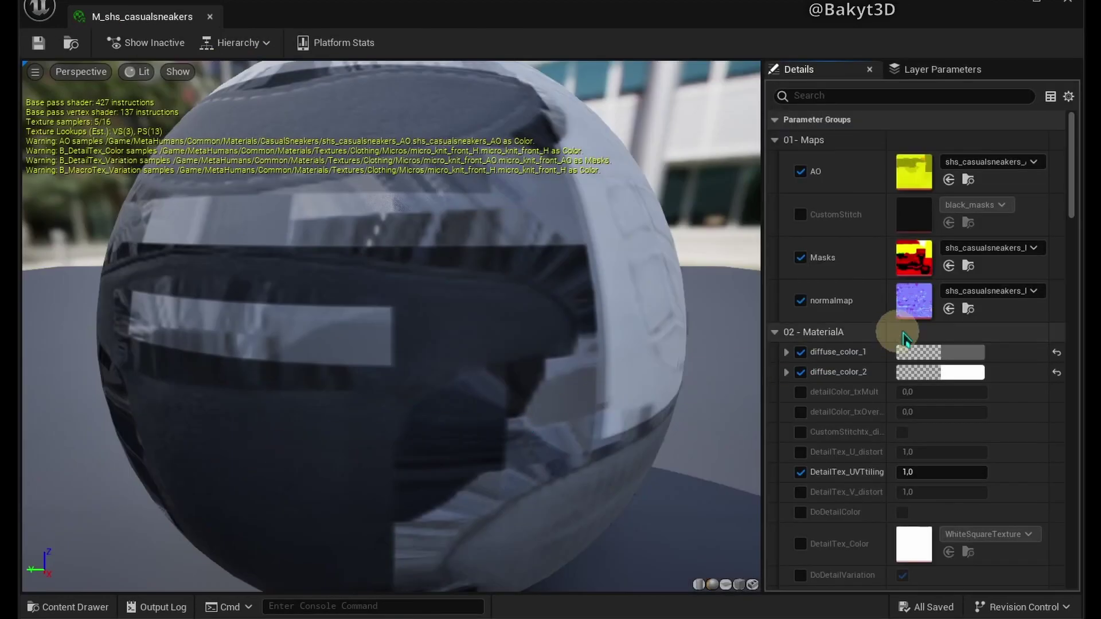
left_click(968, 309)
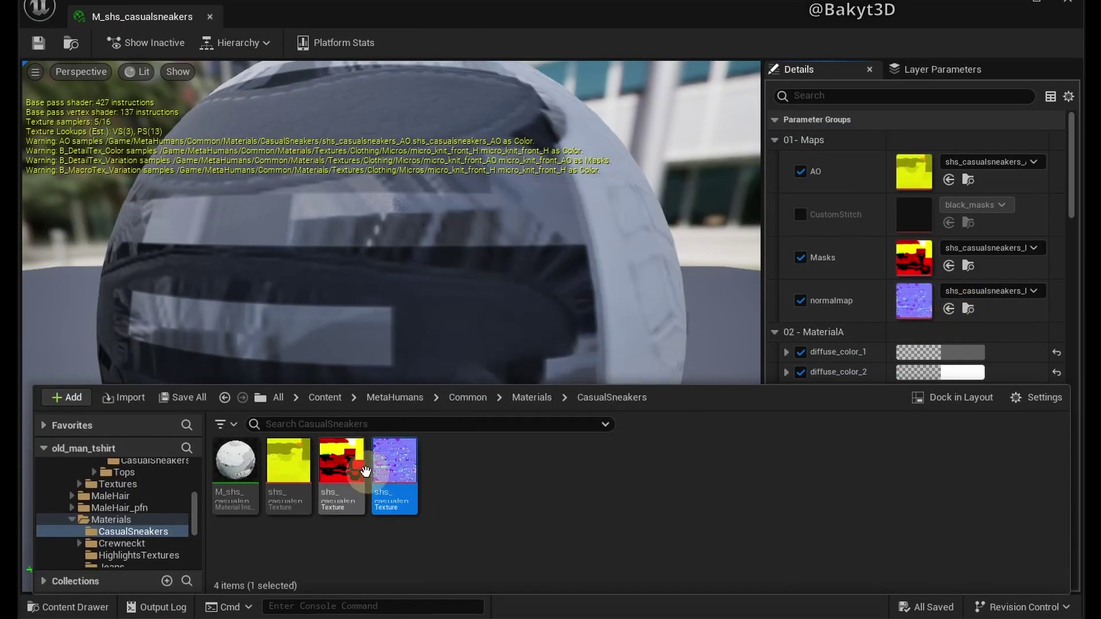
left_click(289, 461, "shift")
right_click(343, 468)
left_click(456, 264)
left_click(613, 350)
left_click(798, 394)
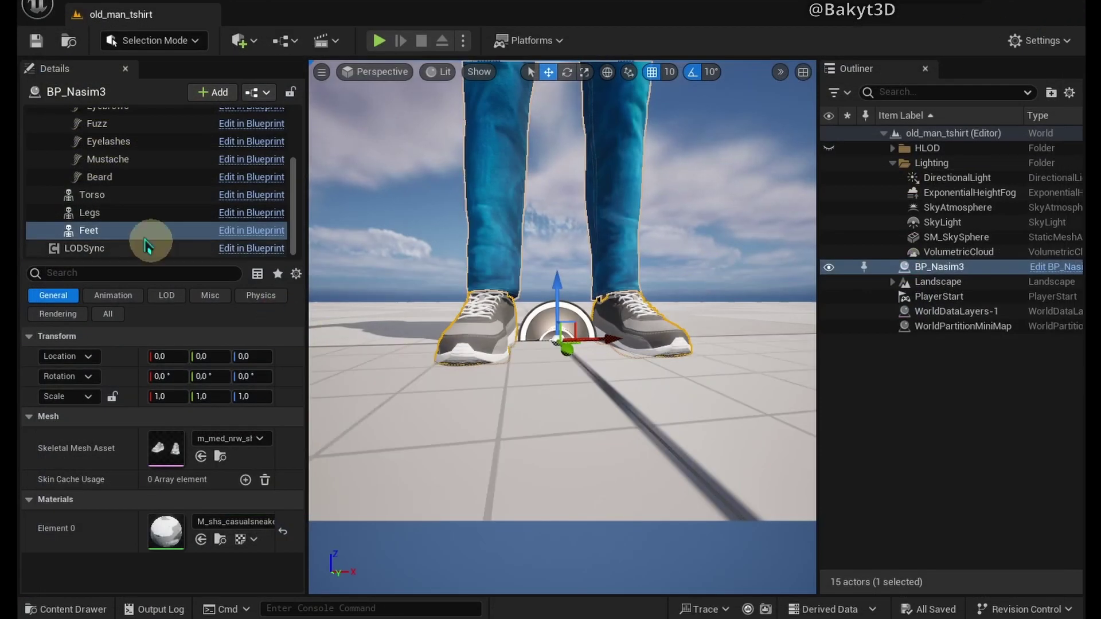
Step: Open the Legs material M_btm_jeans_nrm and locate its diffuse texture btm_jeans_nrm_D in the project's content
left_click(90, 213)
left_click(220, 539)
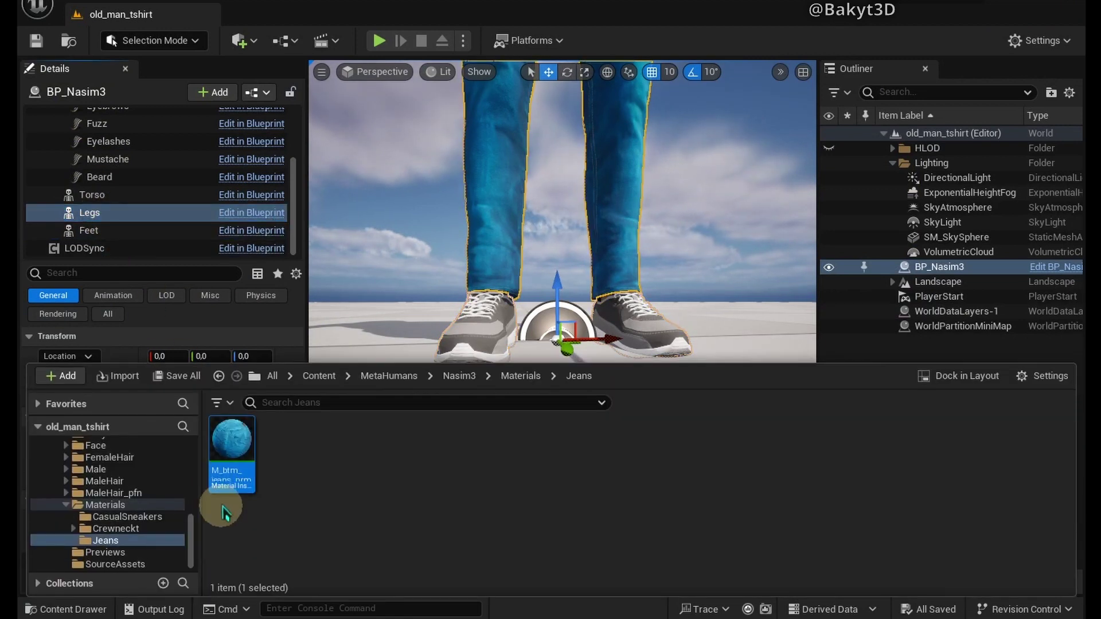
double_click(232, 476)
left_click(928, 310)
scroll(929, 314, "down", 10)
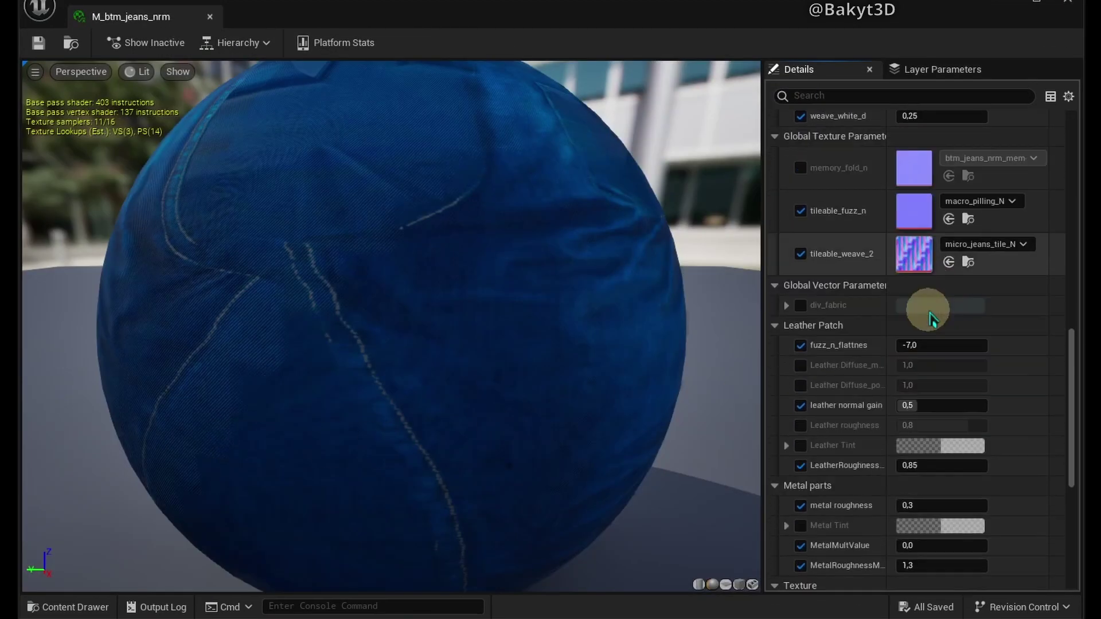
left_click(968, 359)
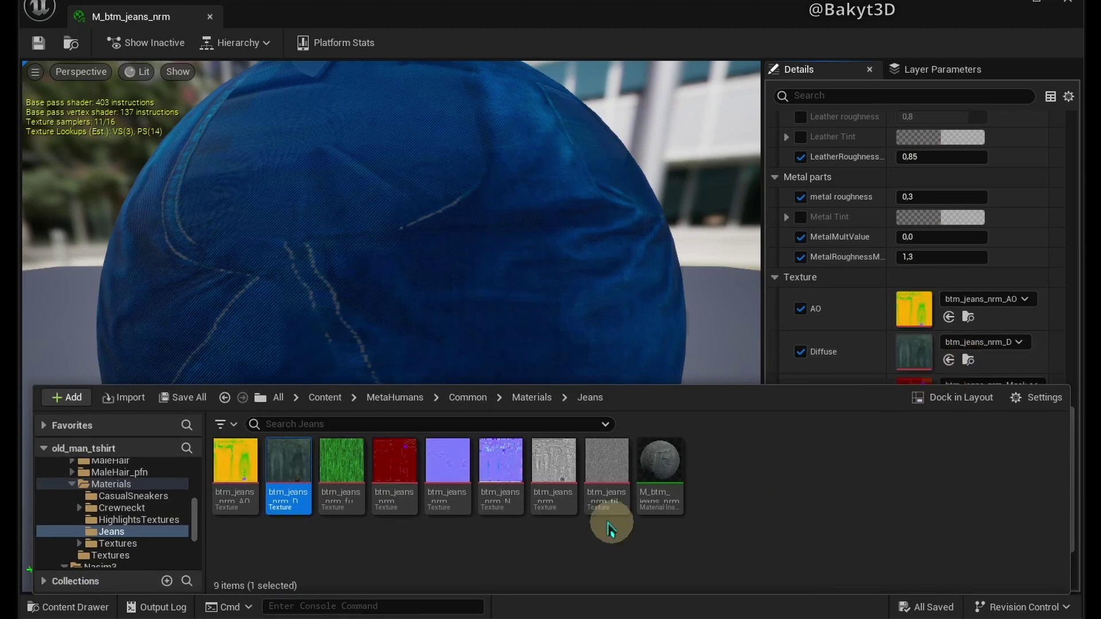
Step: Bulk export all eight textures in the Jeans materials folder
left_click(233, 476)
left_click(603, 476, "shift")
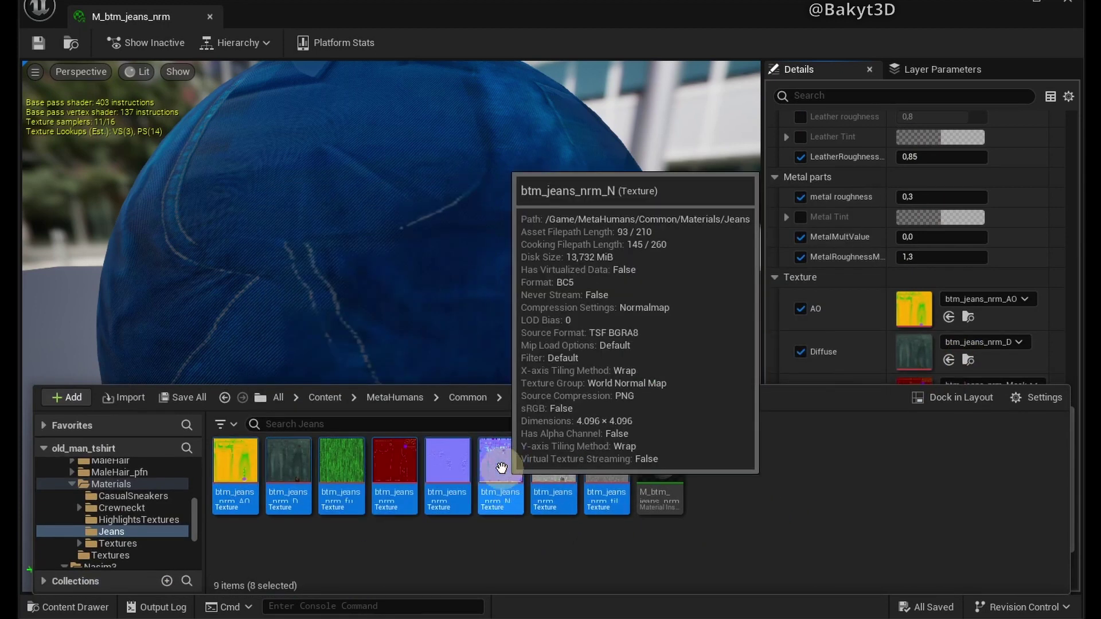
right_click(510, 488)
mouse_move(705, 264)
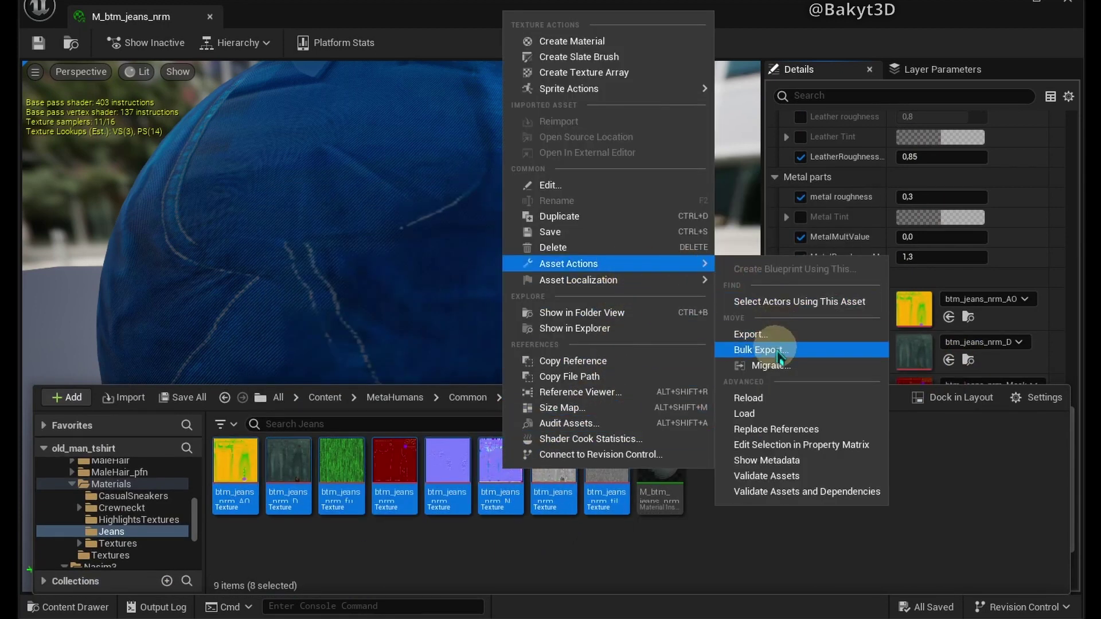
left_click(779, 350)
left_click(780, 386)
Step: Locate the tileable_weave_2 texture's Micros folder, bulk export all its textures to fbx-mh-to-blender, and close the jeans material
scroll(817, 376, "up", 6)
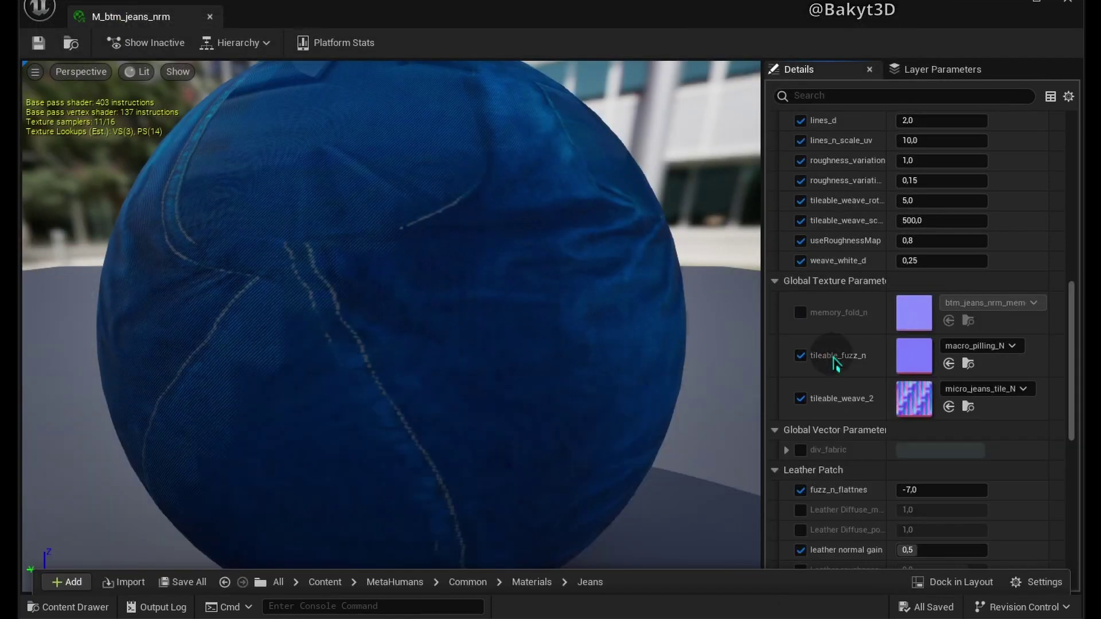
left_click(968, 407)
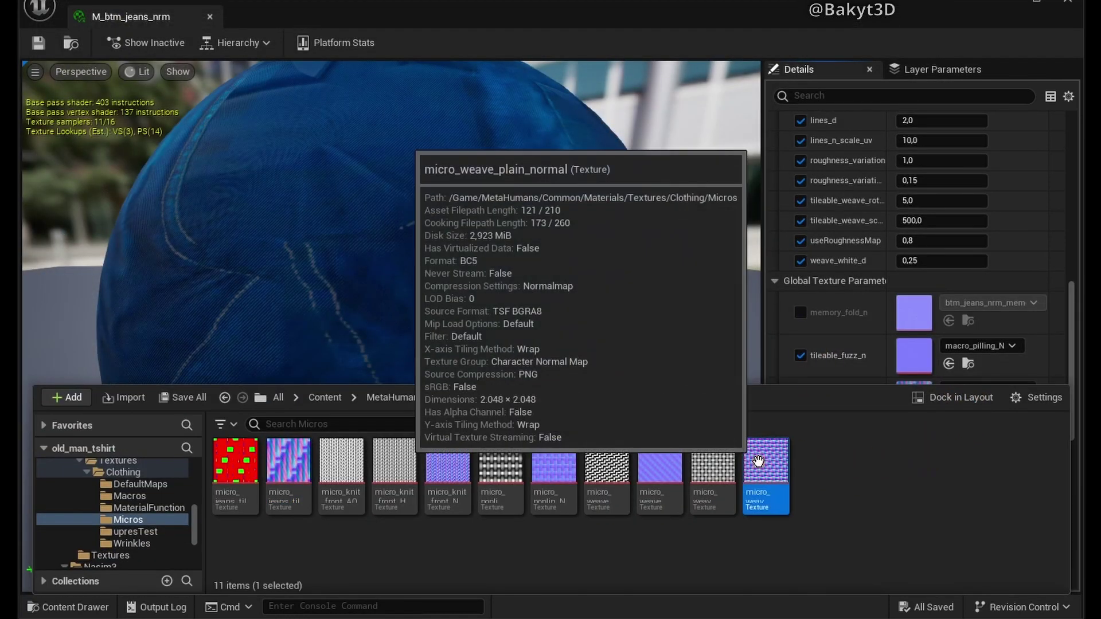
left_click(766, 474)
left_click(235, 470, "shift")
right_click(341, 486)
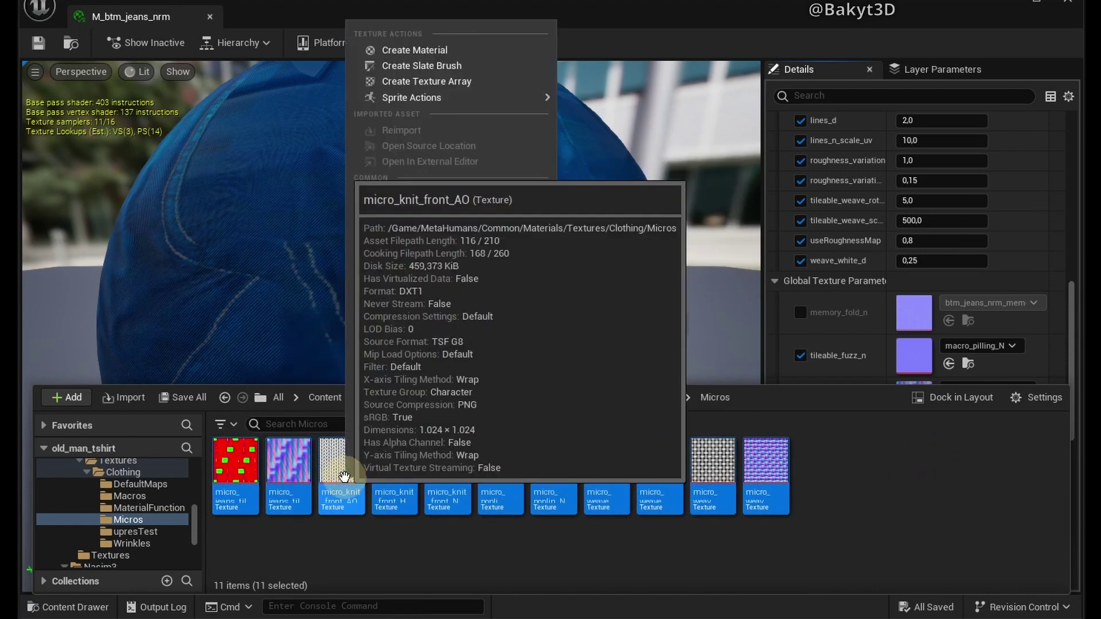
mouse_move(504, 273)
left_click(601, 360)
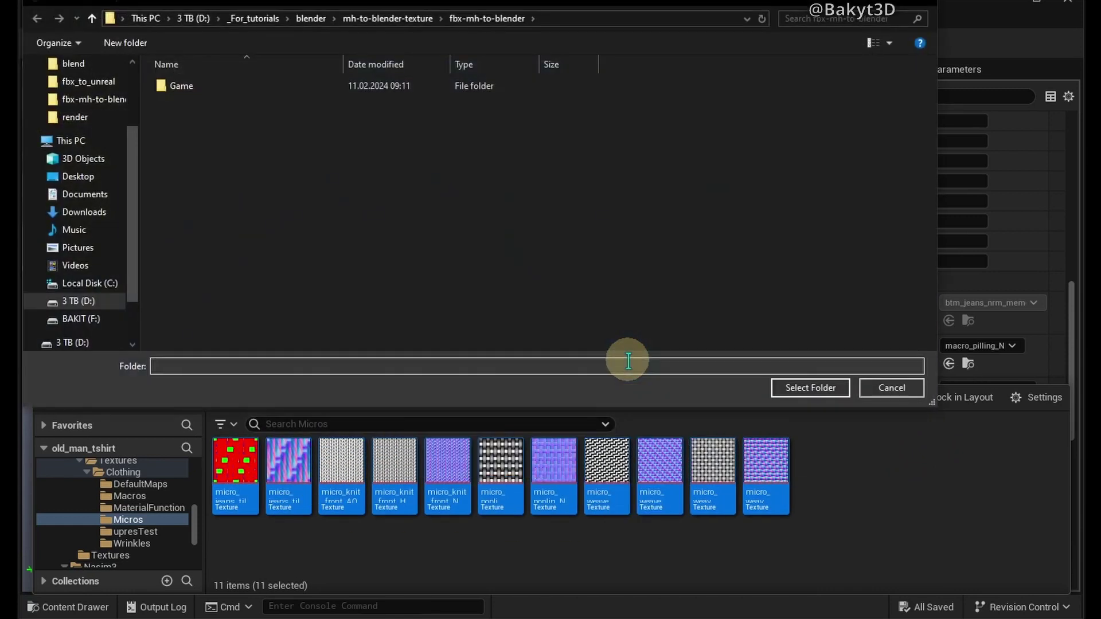
left_click(805, 389)
left_click(1065, 6)
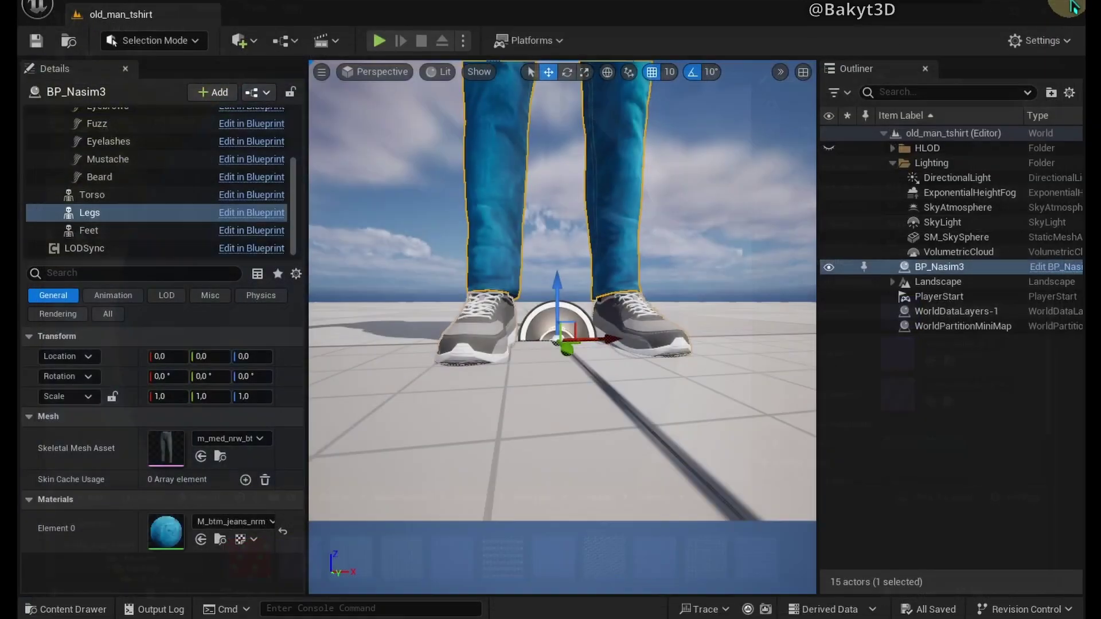
Step: Open the Torso material M_m_top_crewneckt_nrm and locate its normal map texture in the project's content
left_click(89, 195)
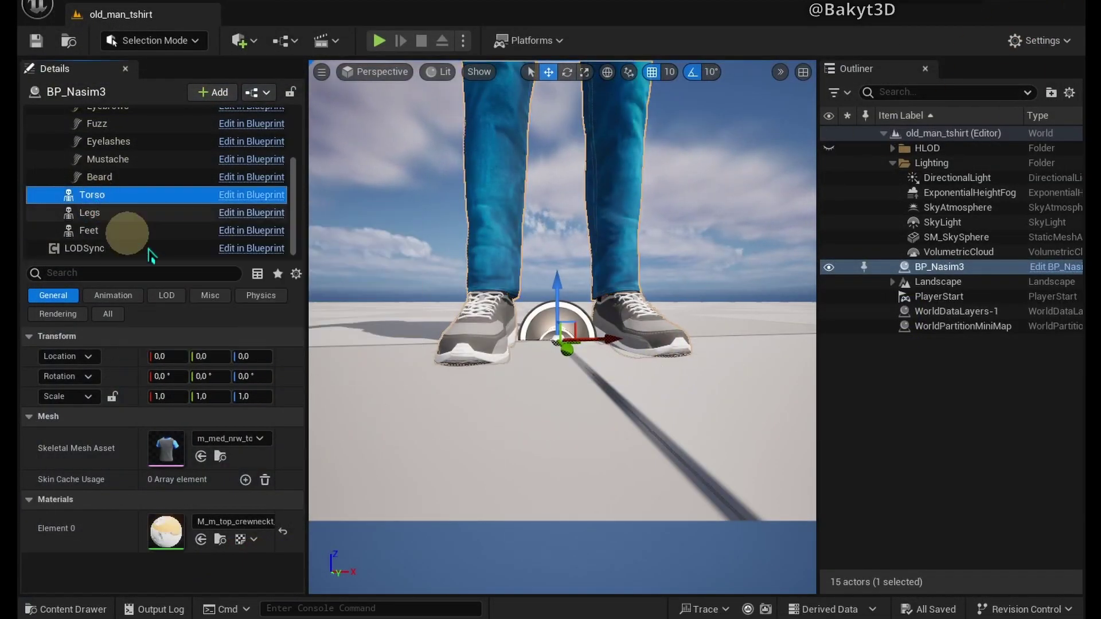
key("f")
left_click(220, 539)
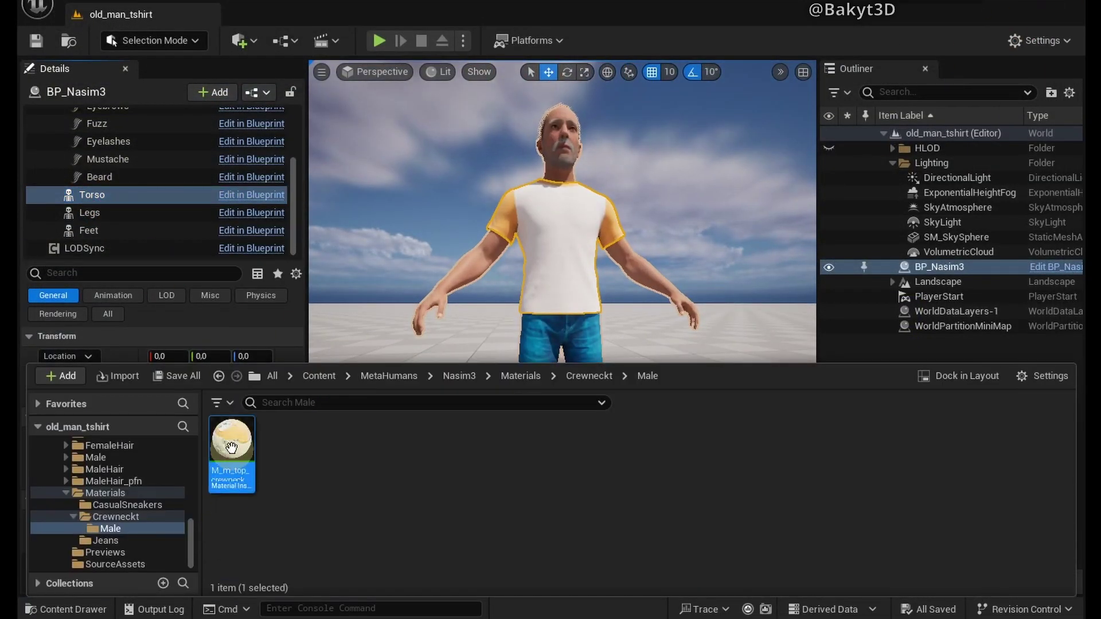
double_click(231, 448)
left_click(968, 309)
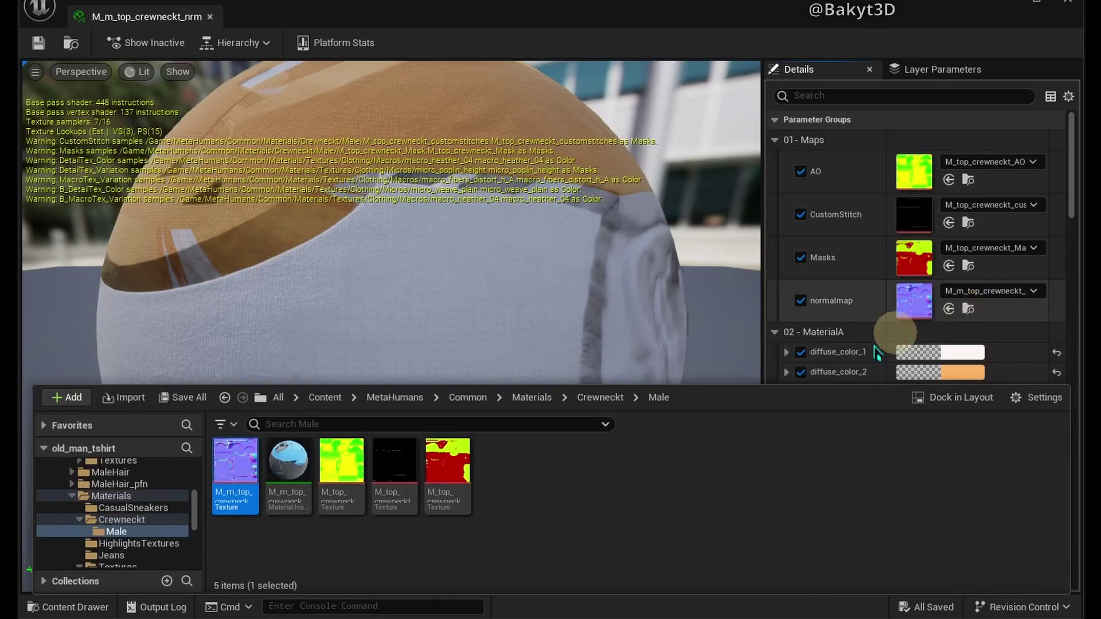
Step: Bulk export the four crew-neck textures (normal map, AO, custom stitches and mask), leaving out the material instance, and close the material
left_click(382, 472, "ctrl")
left_click(450, 474, "ctrl")
right_click(452, 475)
mouse_move(583, 274)
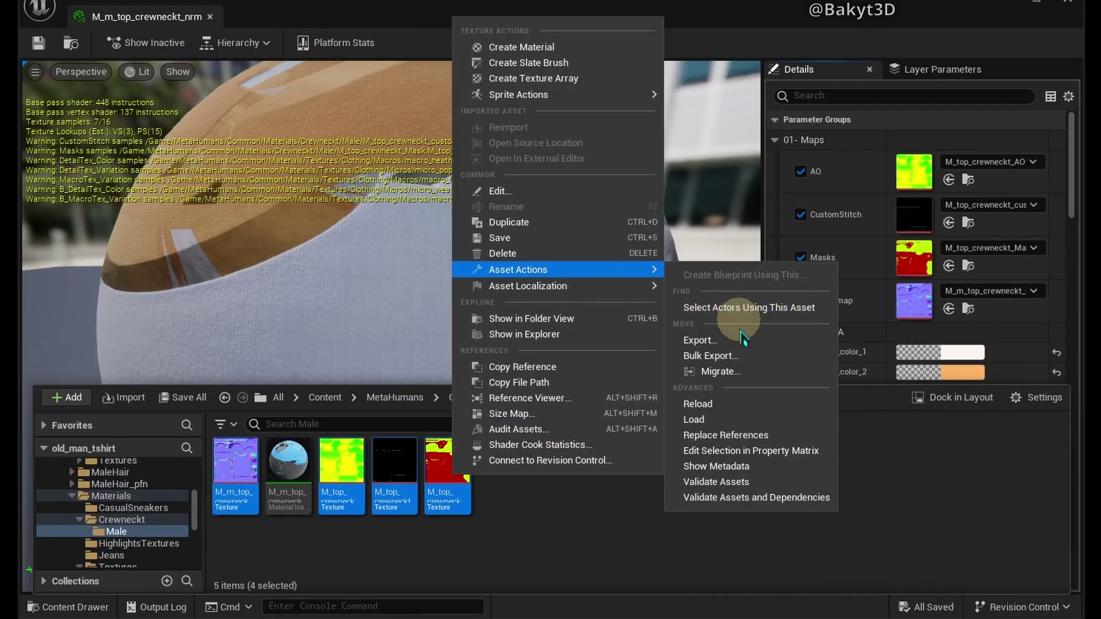
left_click(700, 340)
left_click(803, 387)
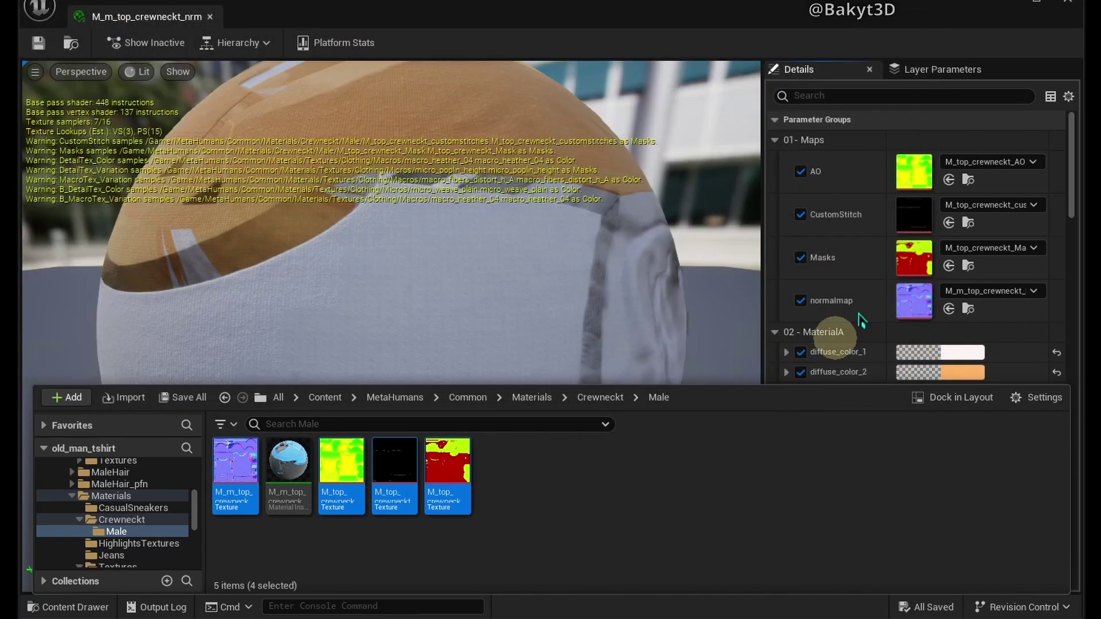
left_click(1064, 6)
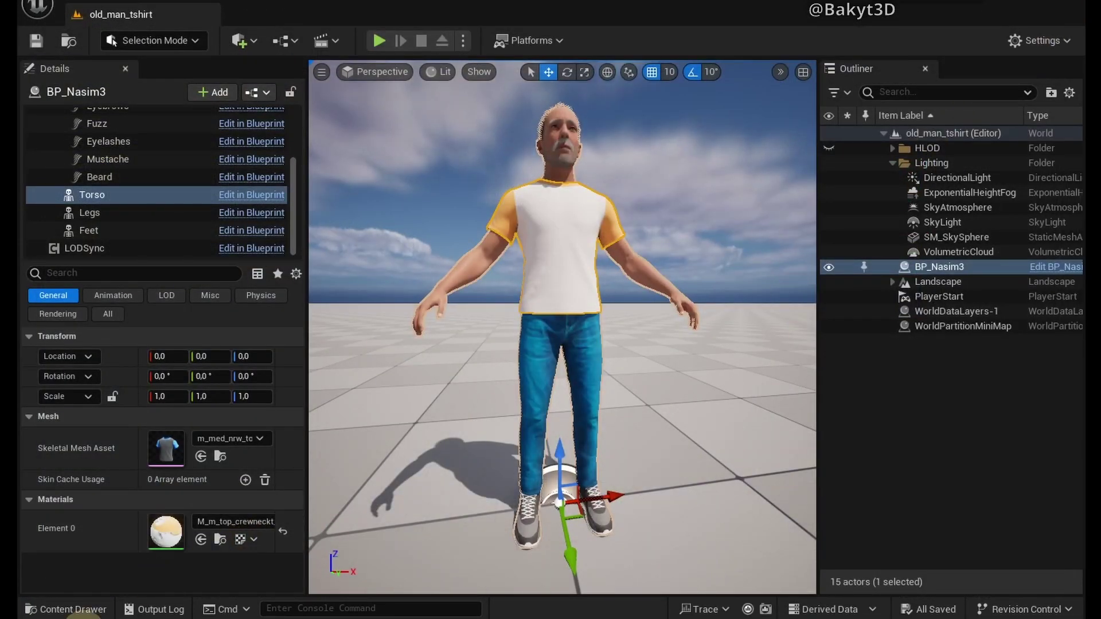
Step: Switch to File Explorer and create a folder named textures inside fbx-mh-to-blender
left_click(82, 618)
right_click(227, 324)
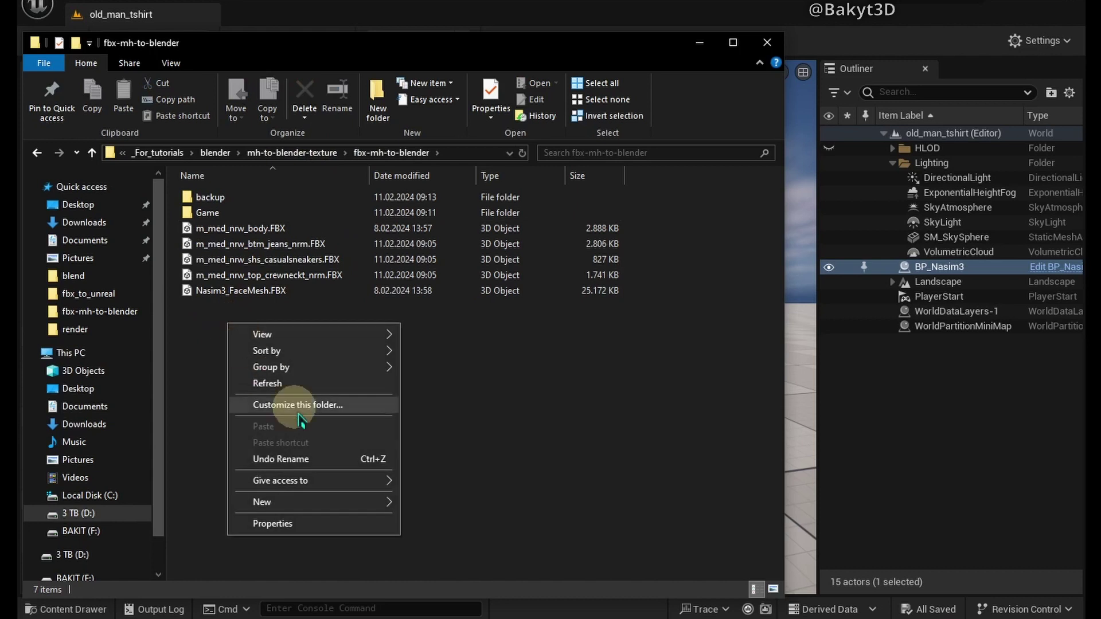
mouse_move(343, 507)
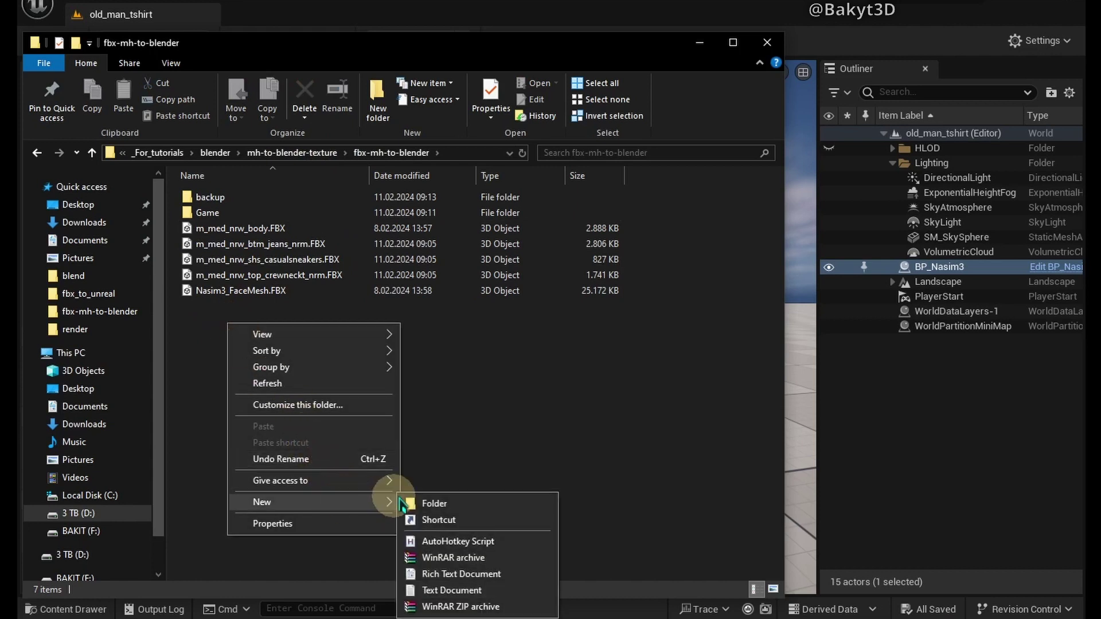
left_click(430, 504)
type("textures")
key("Return")
Step: Cut the CasualSneakers, Crewneckt, Jeans and Textures folders from Game\MetaHumans\Common\Materials
double_click(206, 213)
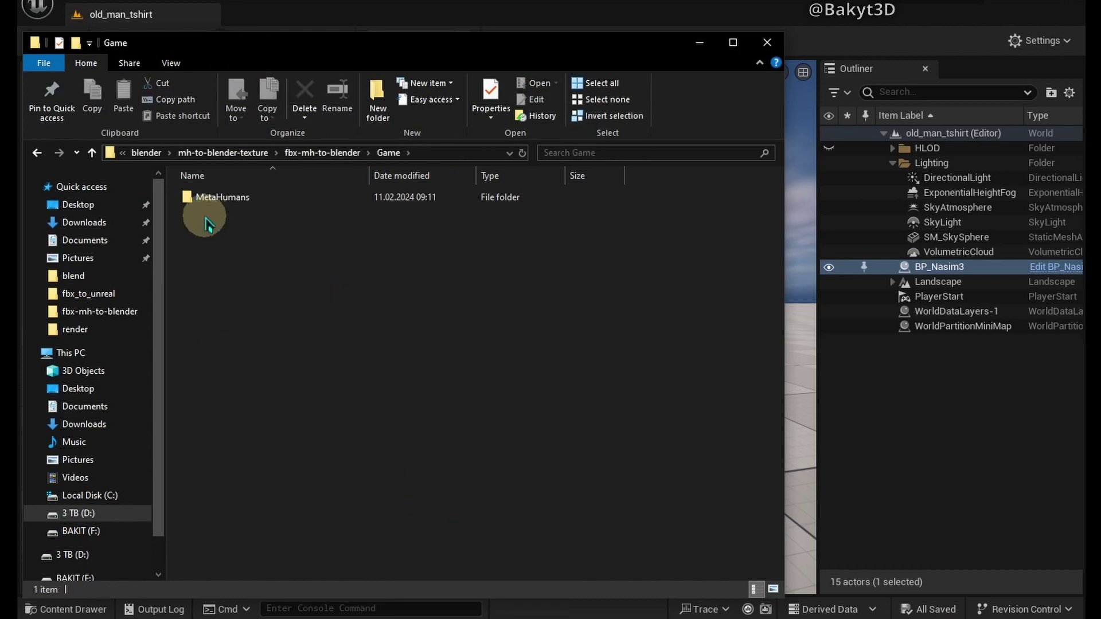
double_click(204, 202)
double_click(203, 200)
double_click(203, 201)
left_click(209, 244)
left_click_drag(347, 314, 209, 197)
right_click(212, 198)
left_click(247, 481)
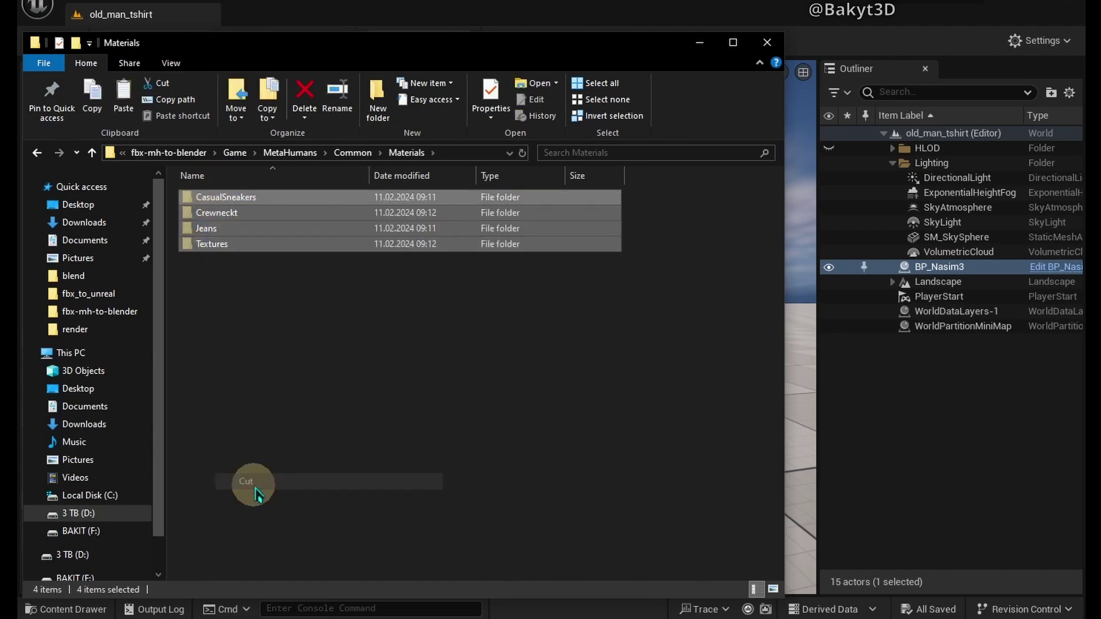
Step: Paste the cut texture folders into the textures folder inside fbx-mh-to-blender
left_click(172, 153)
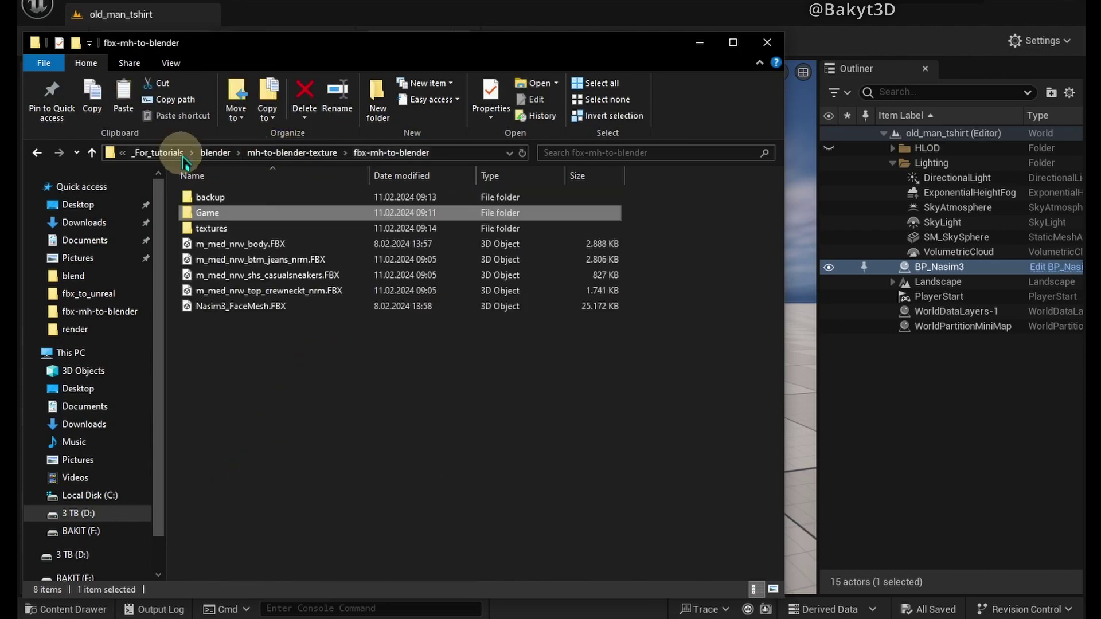
double_click(208, 216)
right_click(215, 238)
left_click(248, 333)
right_click(385, 354)
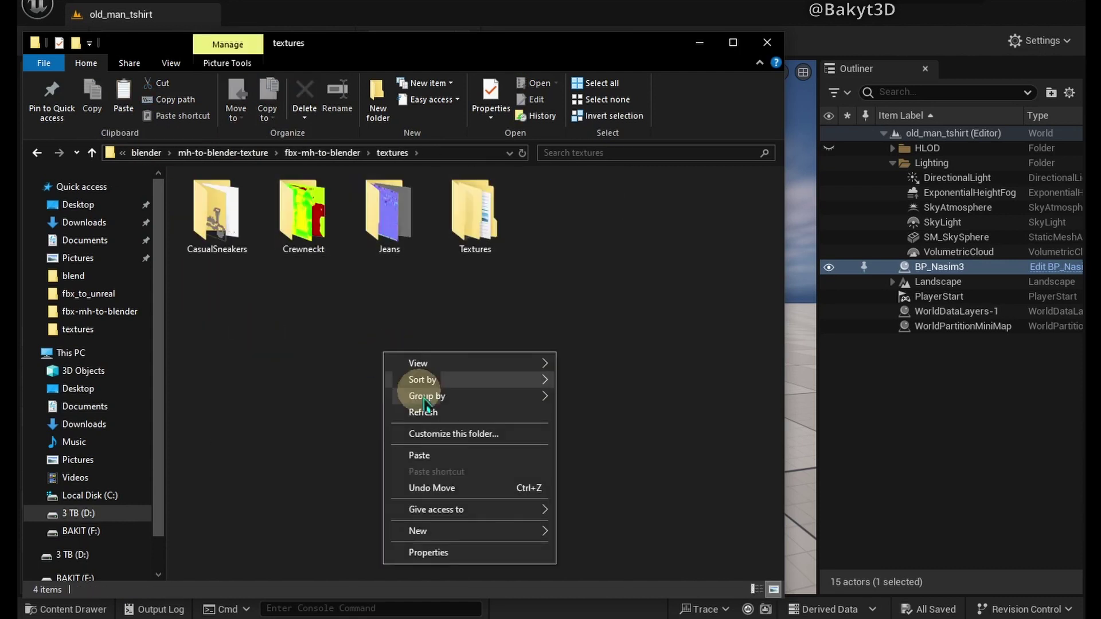
left_click(445, 460)
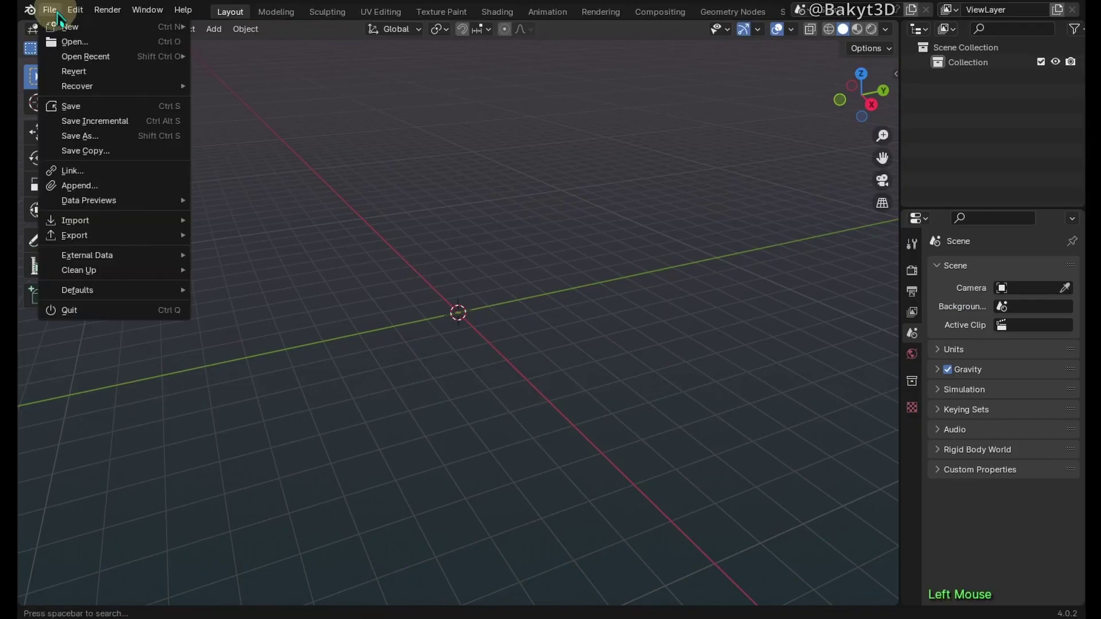
Step: Switch to Blender and import the jeans, casual sneakers and crew-neck top FBX files from fbx-mh-to-blender with default settings
mouse_move(178, 234)
left_click(246, 366)
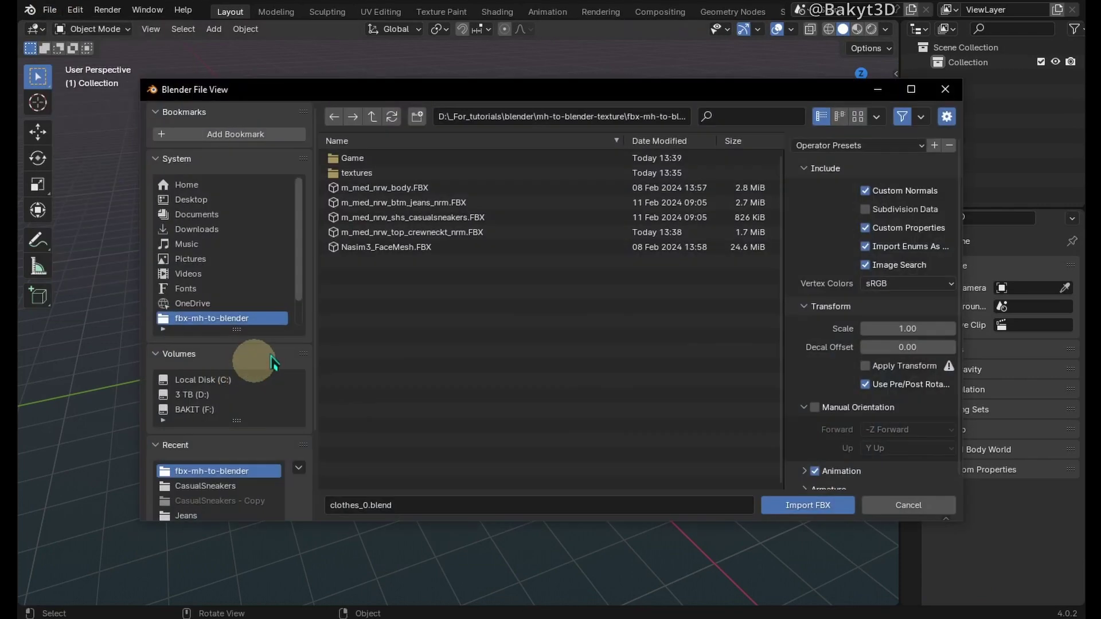
left_click_drag(386, 204, 383, 235)
left_click(806, 505)
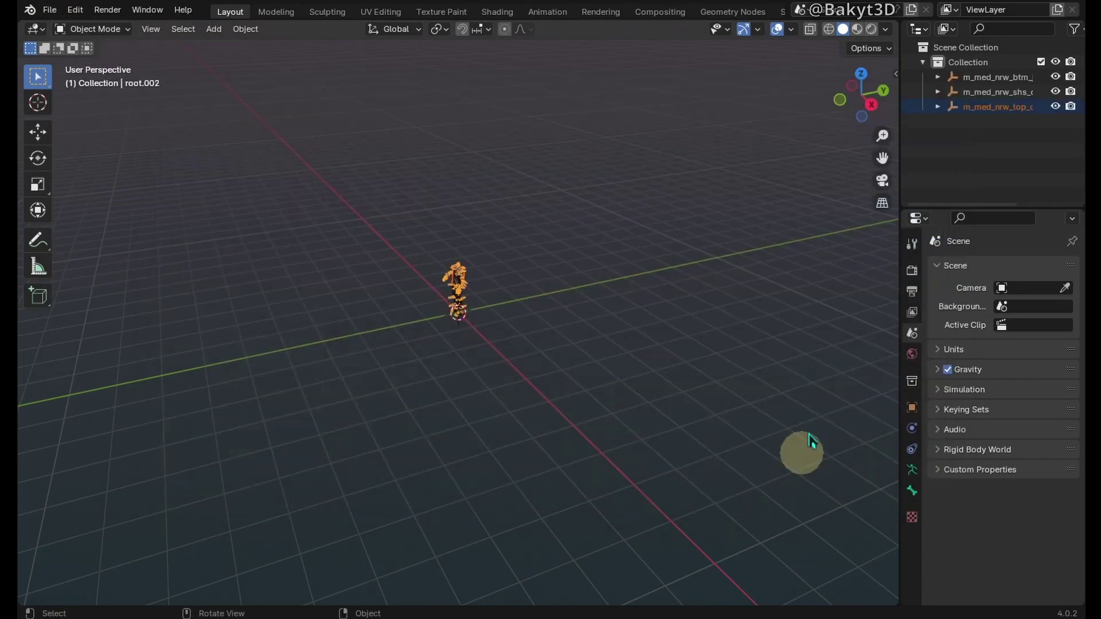
Step: Clear the parents of the armatures root, root.001 and root.002 to detach them from their empties
left_click(939, 76)
left_click(939, 106)
left_click(938, 136)
left_click(986, 92)
key("alt+p")
left_click(792, 185)
left_click(952, 117)
key("alt+p")
left_click(787, 172)
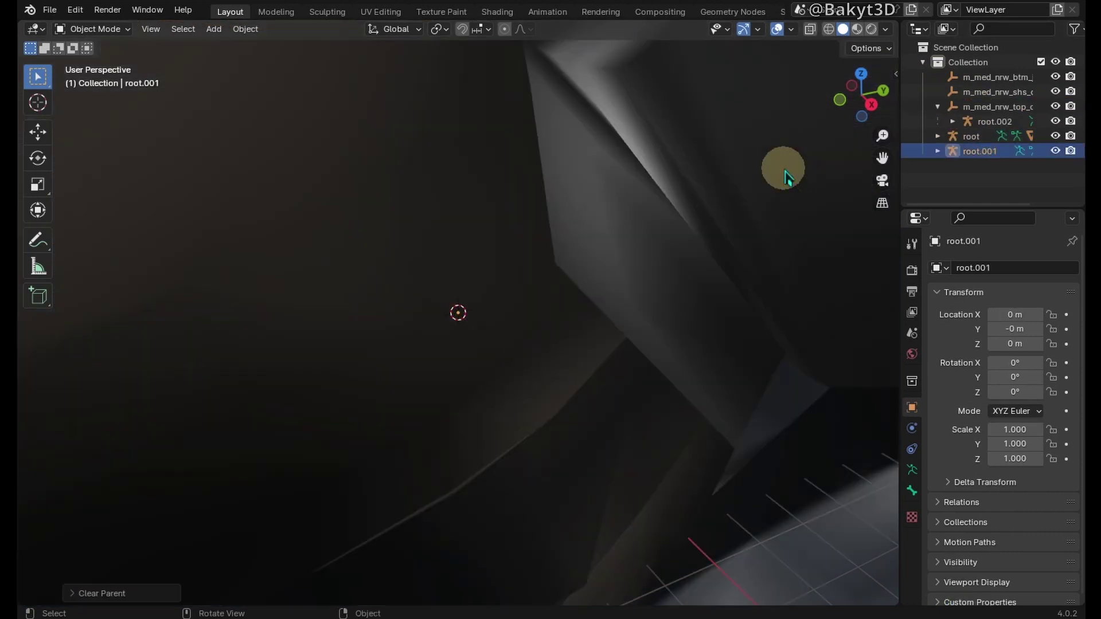
left_click(952, 121)
key("alt+p")
left_click(795, 182)
Step: Delete the three leftover m_med_nrw empties from the collection
scroll(794, 184, "down", 7)
middle_click_drag(794, 187, 643, 224, "shift")
left_click_drag(948, 129, 954, 68)
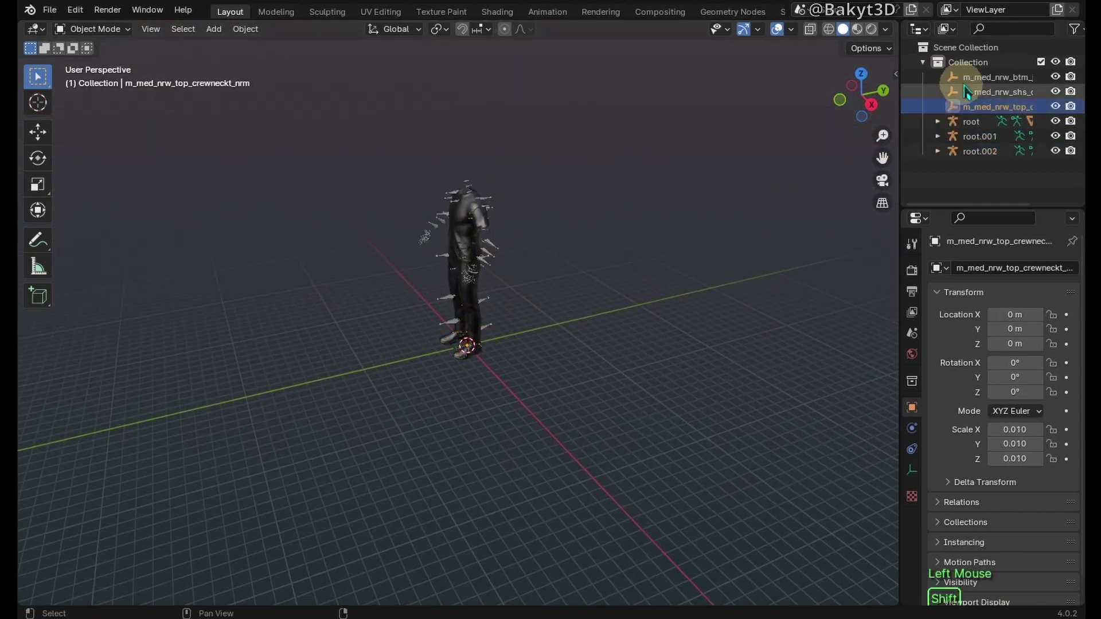
key("Delete")
Step: Clear the parents of the jeans, casual sneakers and crew-neck meshes to separate them from their armatures
left_click(937, 78)
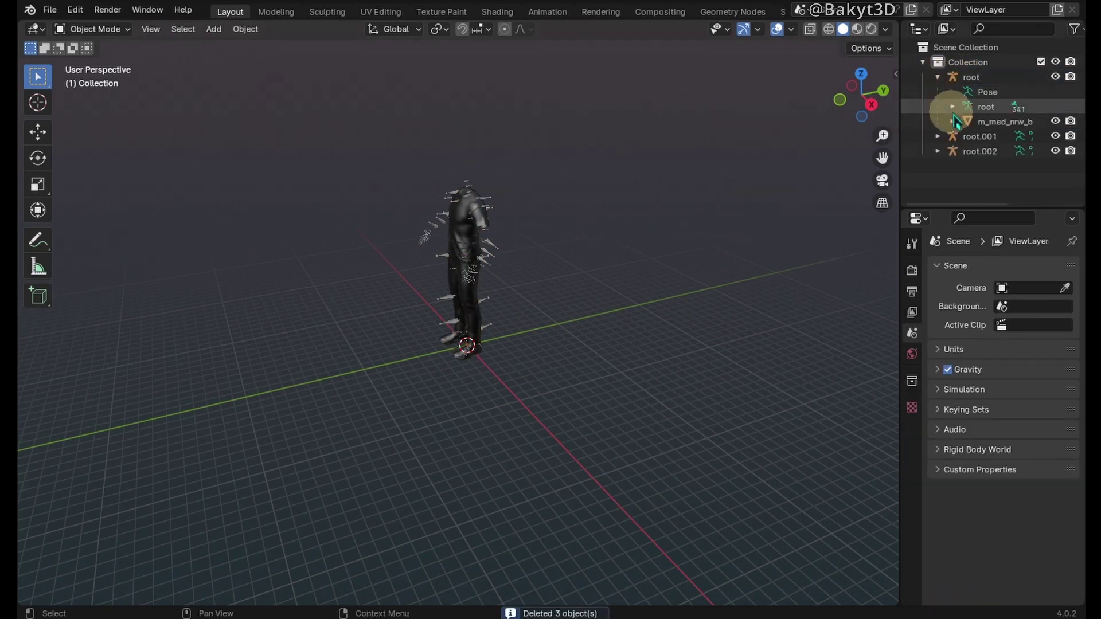
left_click(986, 114)
key("alt+p")
left_click(740, 199)
left_click(938, 137)
left_click(972, 175)
key("alt+p")
left_click(854, 185)
left_click(944, 194)
scroll(944, 189, "down", 2)
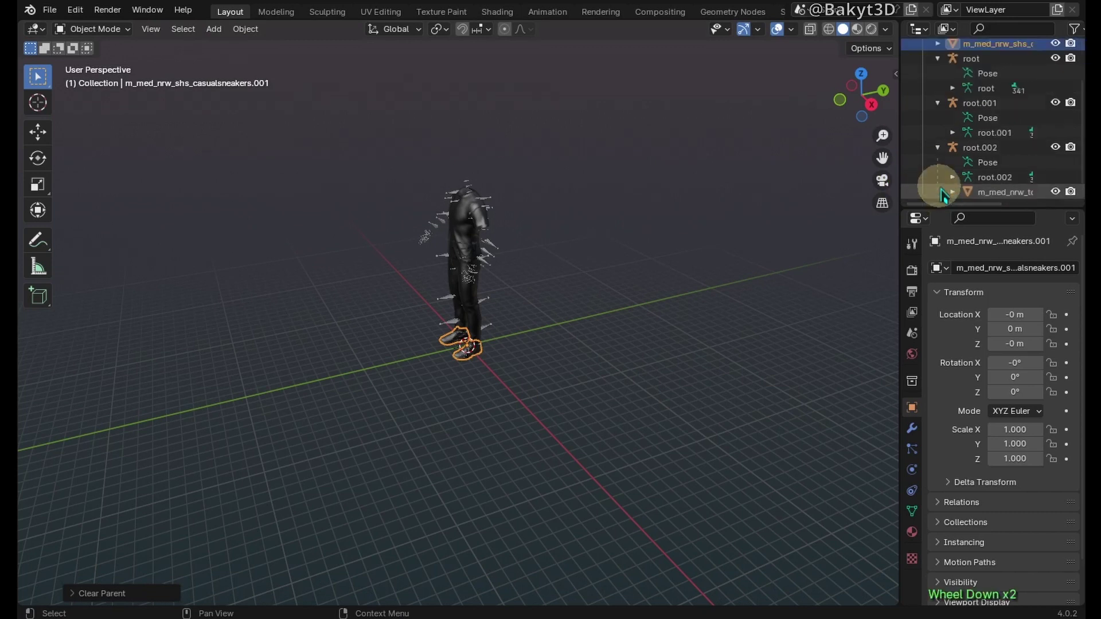
left_click(982, 191)
key("alt+p")
left_click(804, 216)
Step: Delete the three armatures root, root.001 and root.002, keeping only the clothing meshes
scroll(947, 139, "up", 2)
left_click(968, 121)
scroll(968, 129, "down", 2)
left_click(969, 162, "shift")
key("Delete")
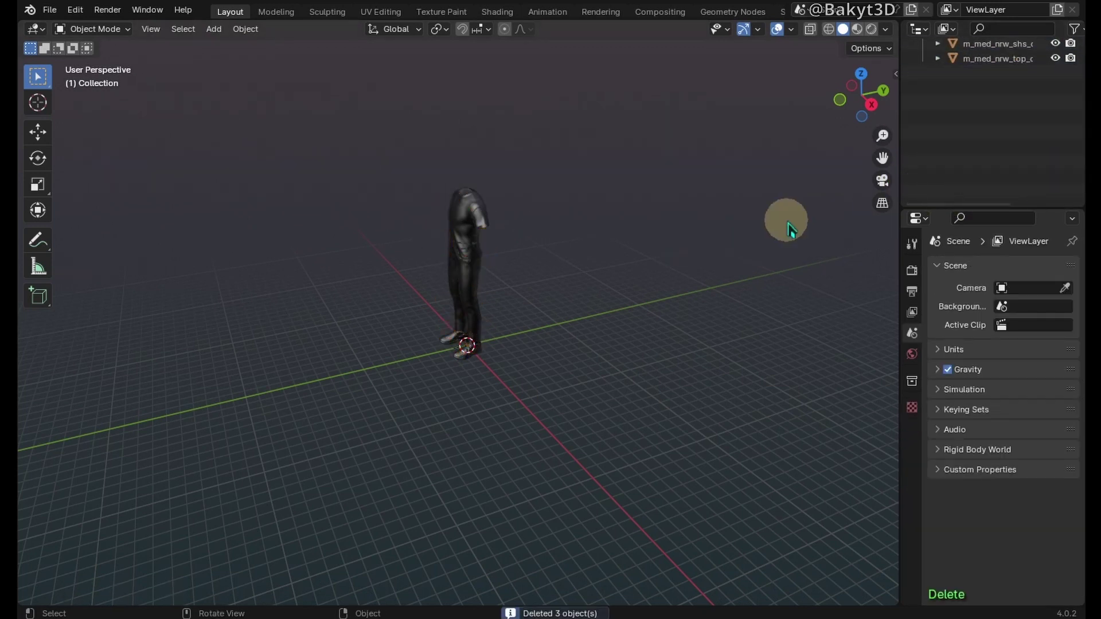
Step: Rename the three clothing meshes as jeans, casualsneakers and crewneckt
scroll(788, 228, "up", 3)
scroll(975, 108, "up", 2)
double_click(980, 76)
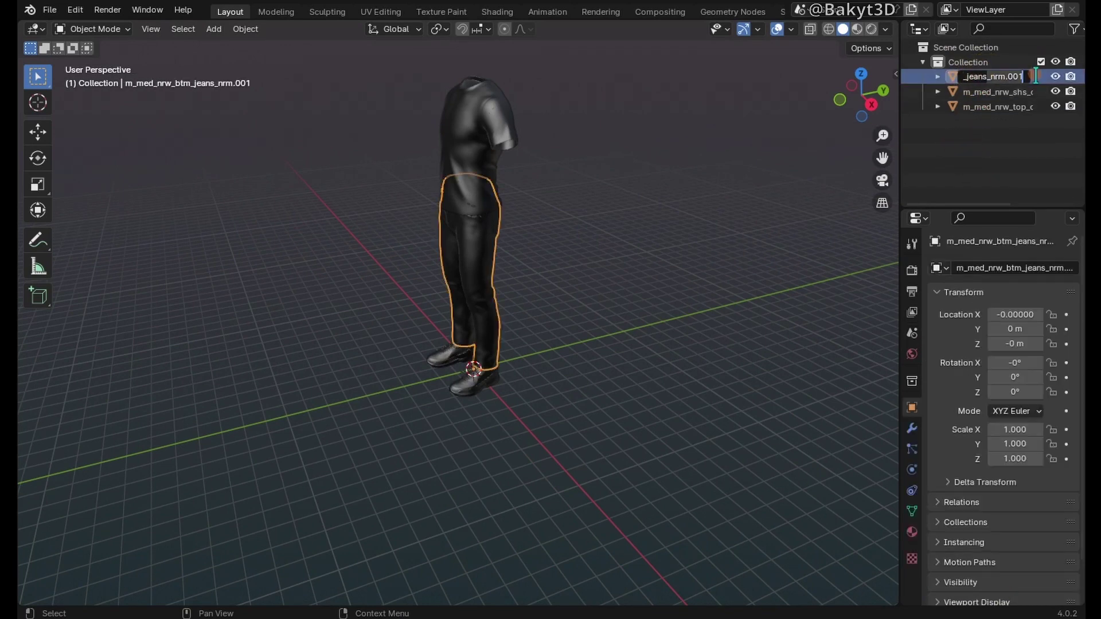
type("jeans")
double_click(1007, 92)
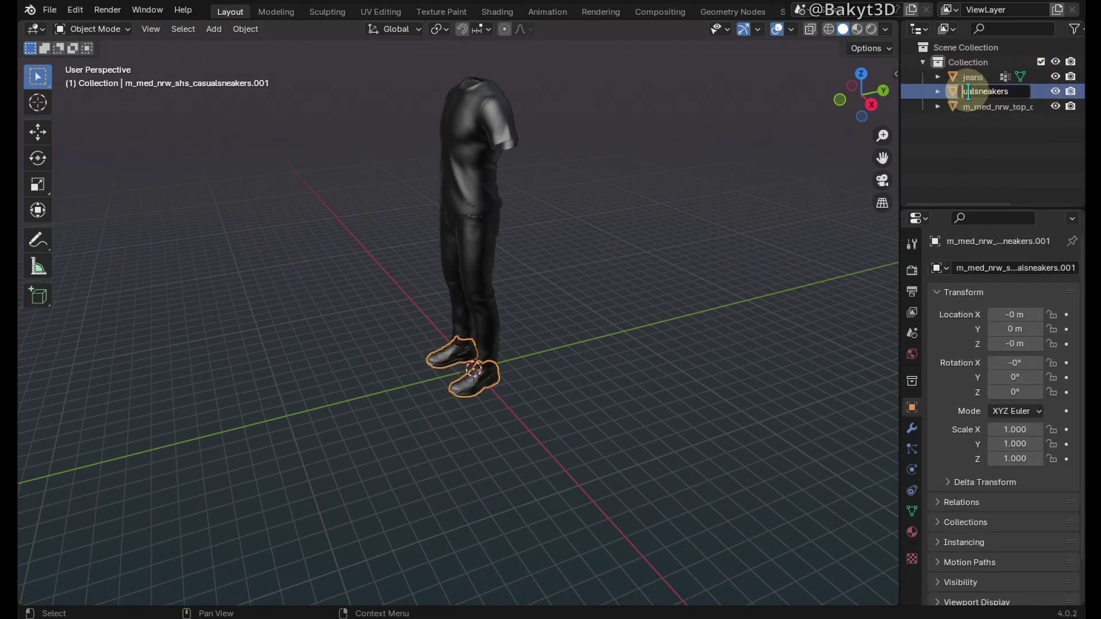
key("Return")
double_click(992, 106)
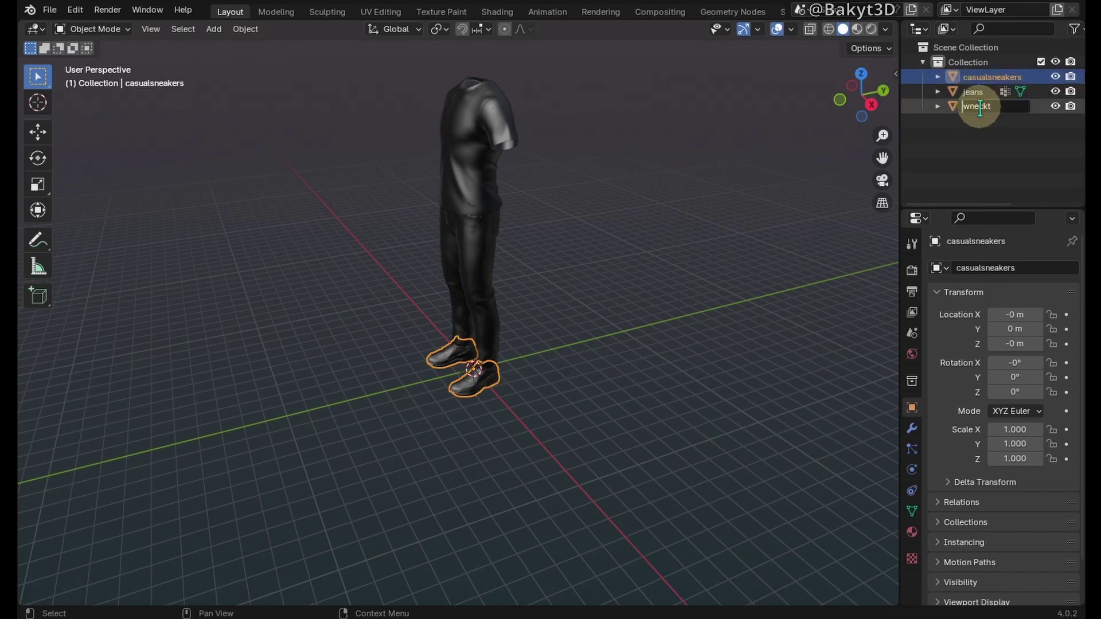
left_click(484, 115)
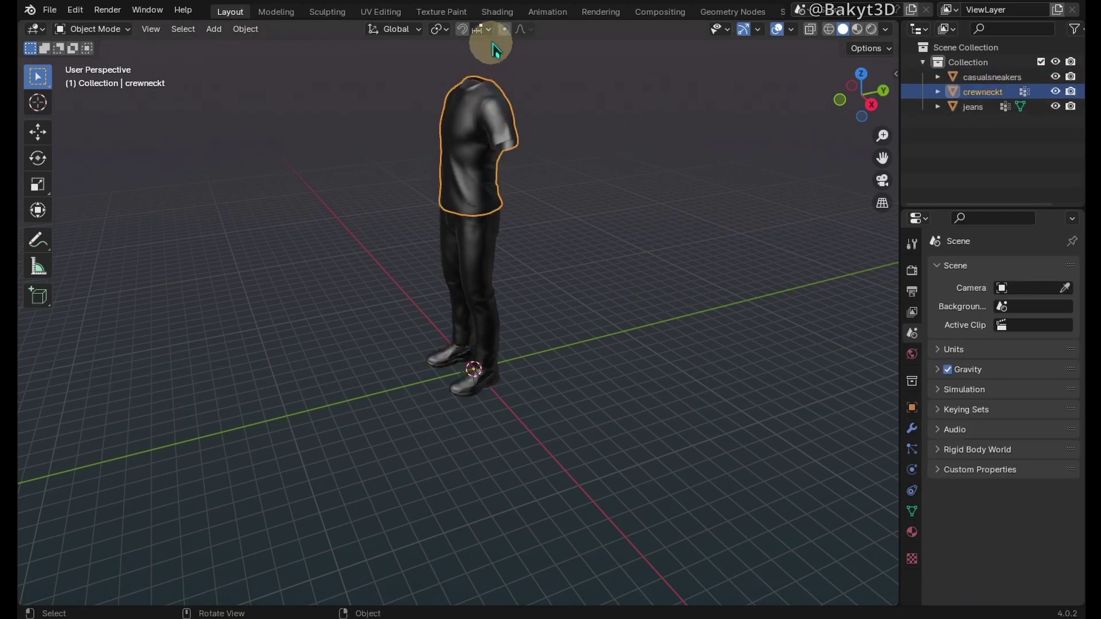
Step: Switch to the Shading workspace and delete the Normal Map branch from the crewneckt material, keeping the Principled BSDF and Material Output
left_click(496, 13)
middle_click_drag(560, 176, 492, 351, "shift")
scroll(418, 536, "down", 2)
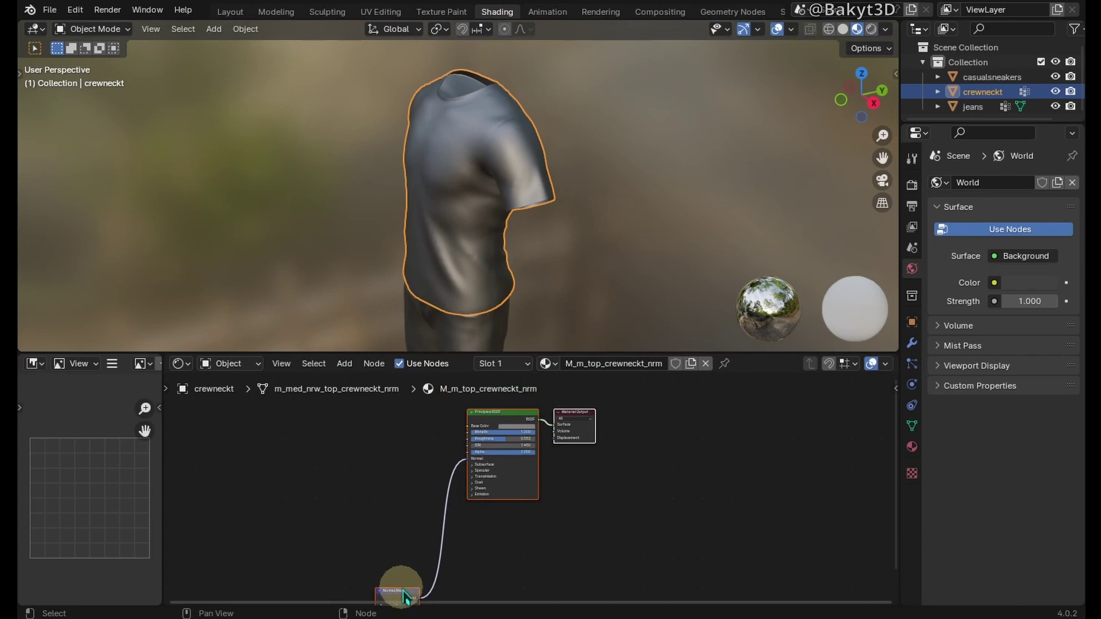
key("Delete")
Step: Search the add-on preferences for wr and check that Node Wrangler is enabled
left_click(75, 10)
left_click(123, 205)
left_click(416, 40)
type("wr")
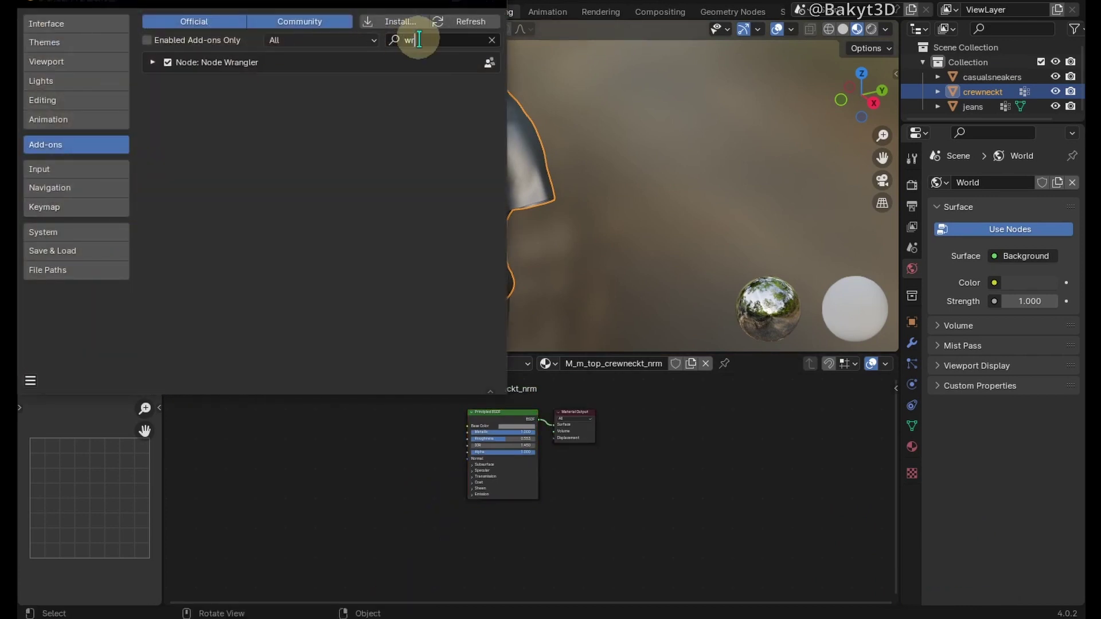
left_click(497, 2)
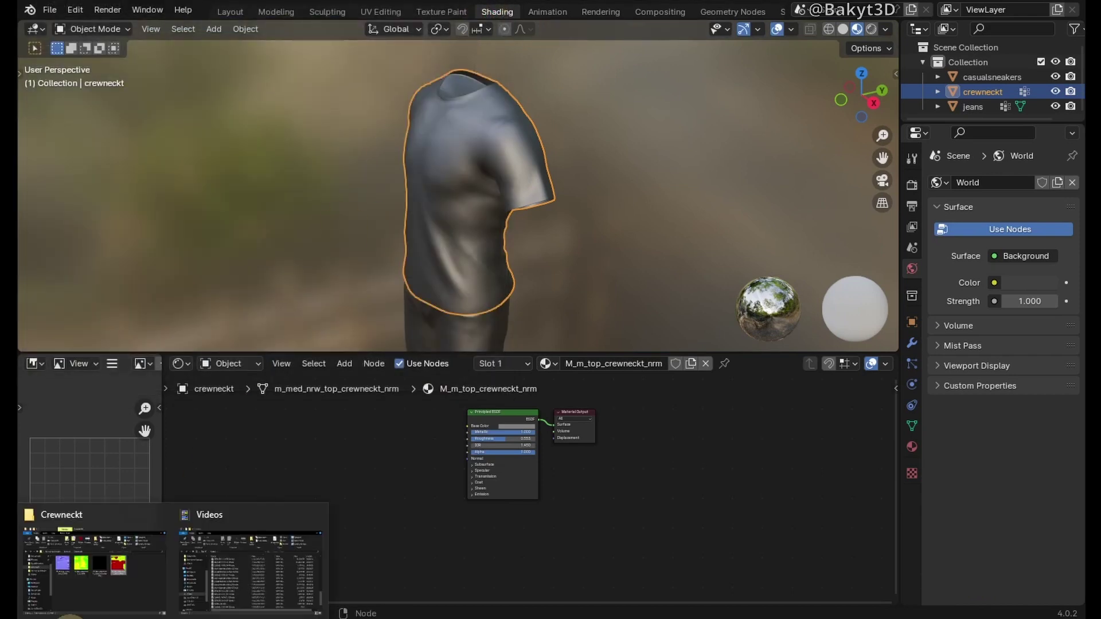
Step: Switch to File Explorer and rename the Crewneckt textures as M_m_top_crewneckt_NRM.PNG and M_top_crewneckt_COL.PNG
left_click(86, 565)
left_click(527, 335)
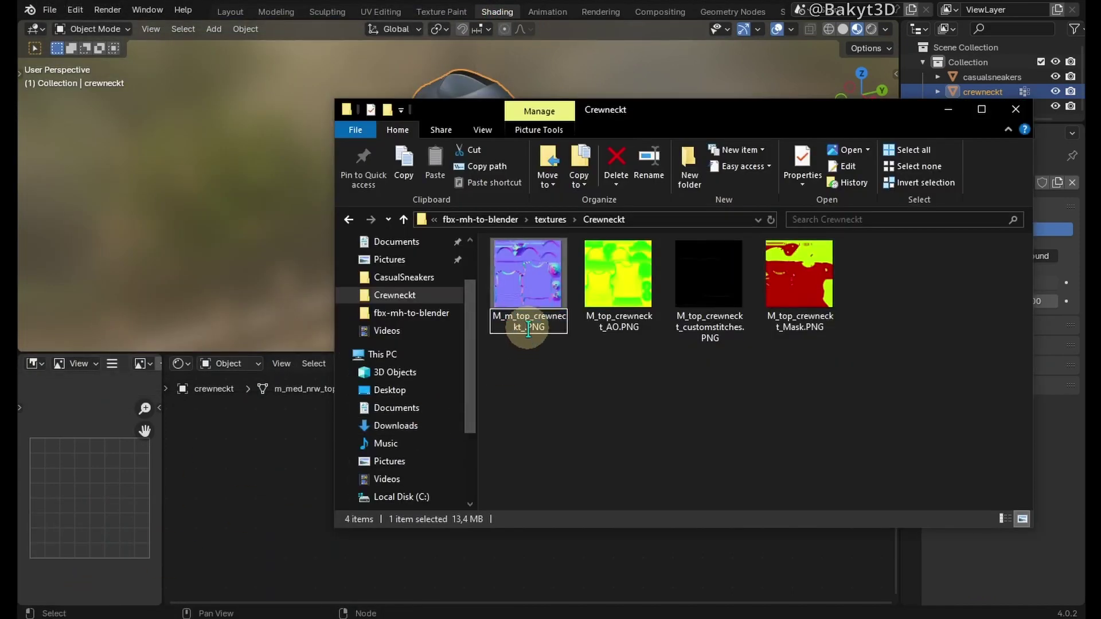
left_click(803, 321, "ctrl")
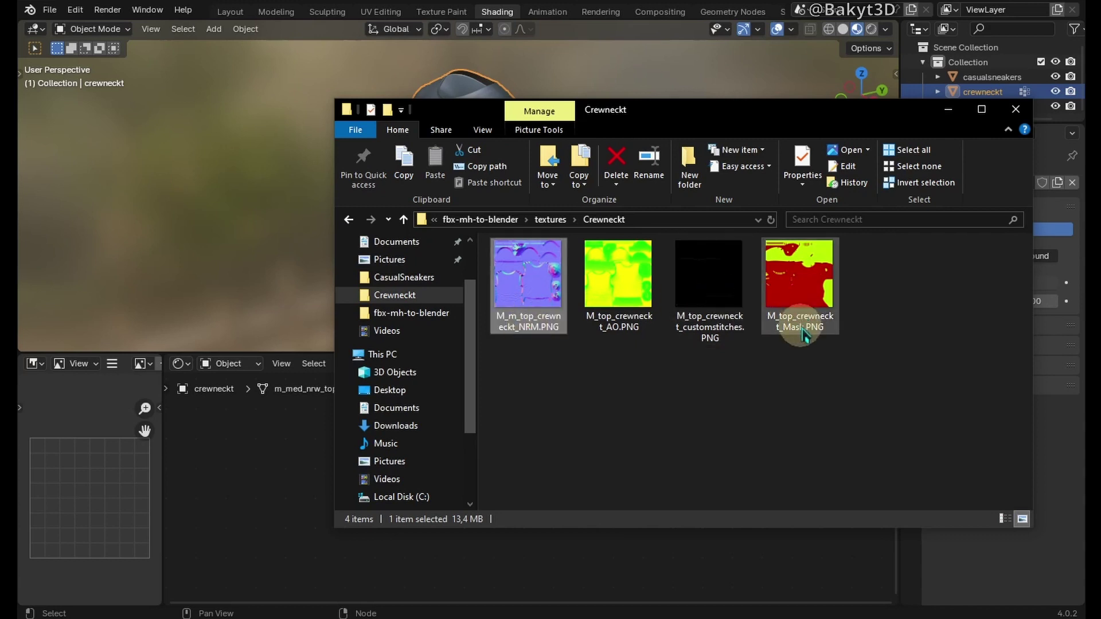
left_click(803, 334)
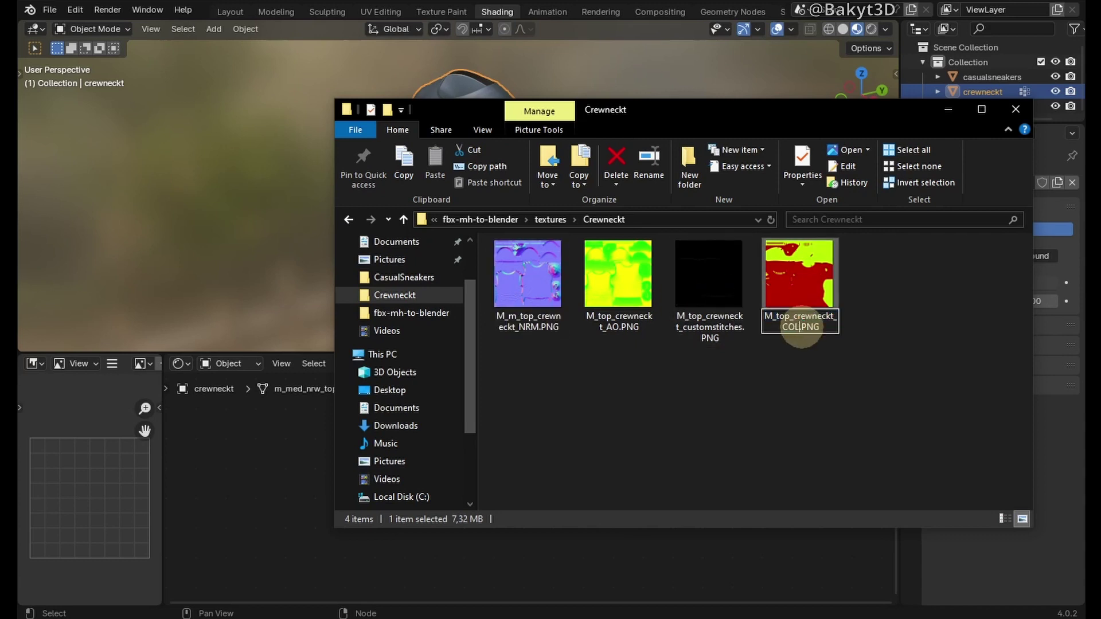
left_click(948, 109)
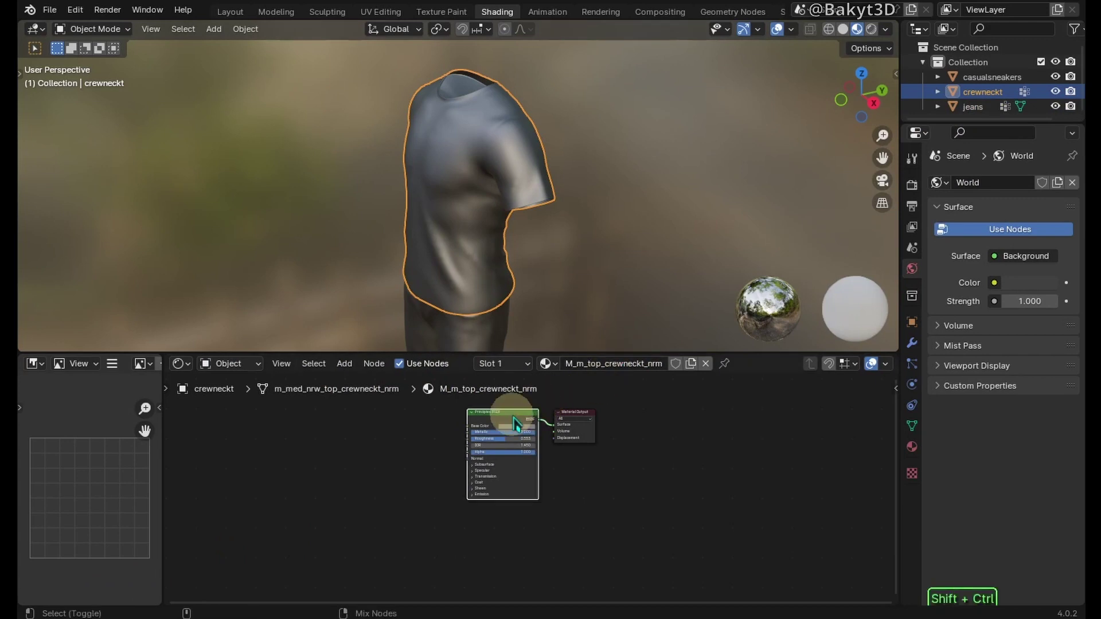
Step: Run Principled Texture Setup on the crewneckt Principled BSDF with the NRM and COL images from the Crewneckt folder
key("ctrl+shift+t")
double_click(370, 174)
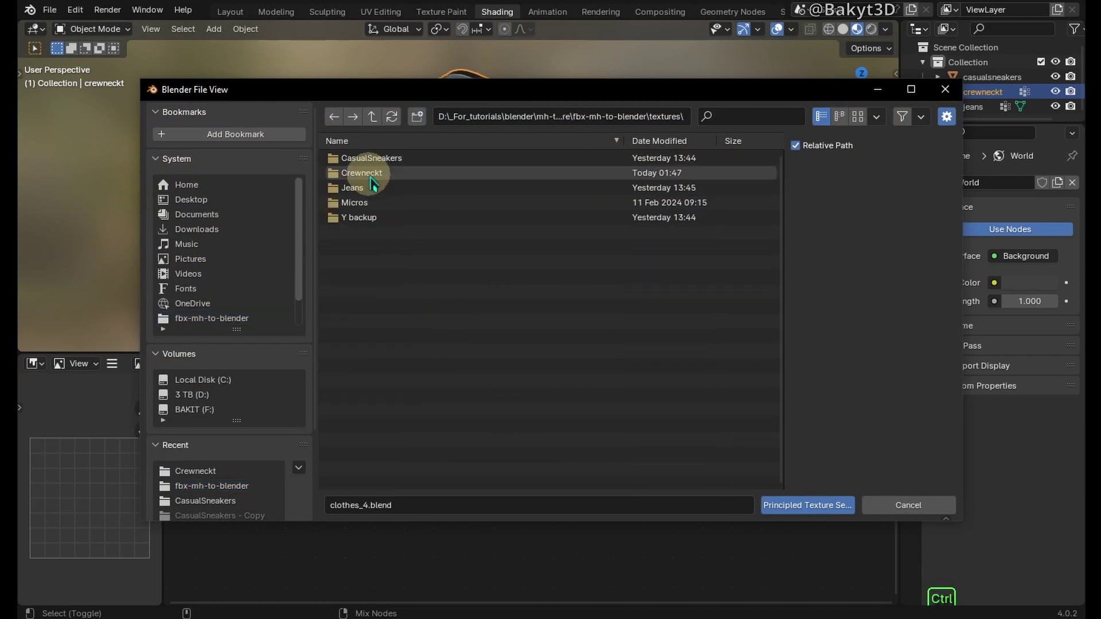
double_click(370, 179)
left_click(373, 159, "ctrl")
left_click(379, 188, "ctrl")
key("Return")
Step: Enlarge the node editor and hide the unused sockets and options of the Texture Coordinate and Mapping nodes
left_click_drag(358, 352, 371, 195)
scroll(382, 369, "up", 6)
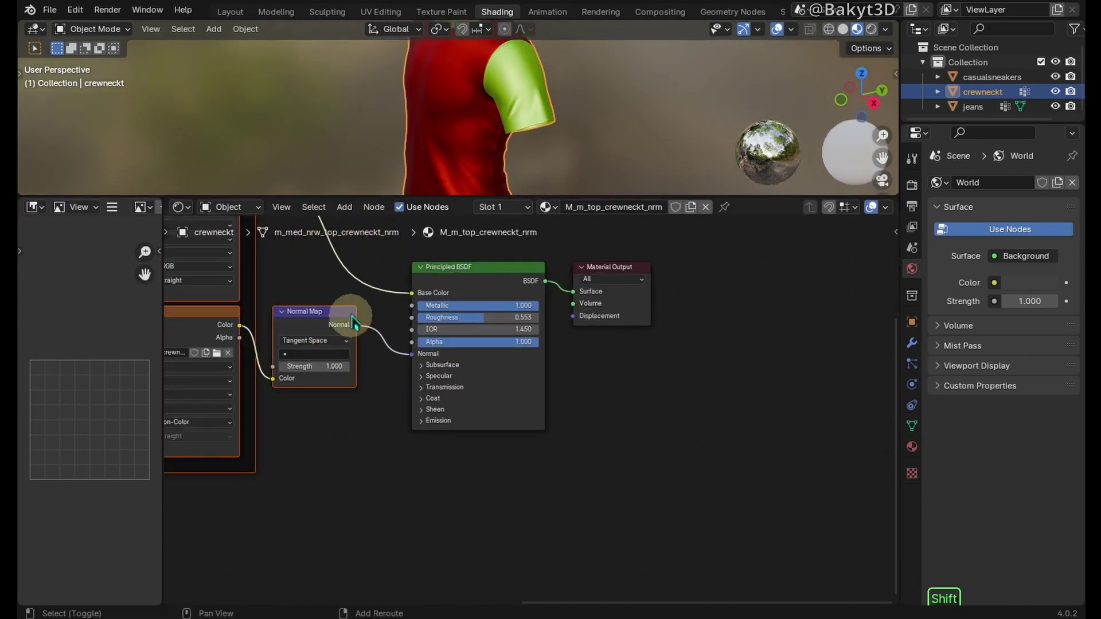
middle_click_drag(352, 316, 632, 425, "shift")
middle_click_drag(338, 407, 602, 381, "shift")
left_click_drag(509, 293, 233, 442)
key("ctrl+h")
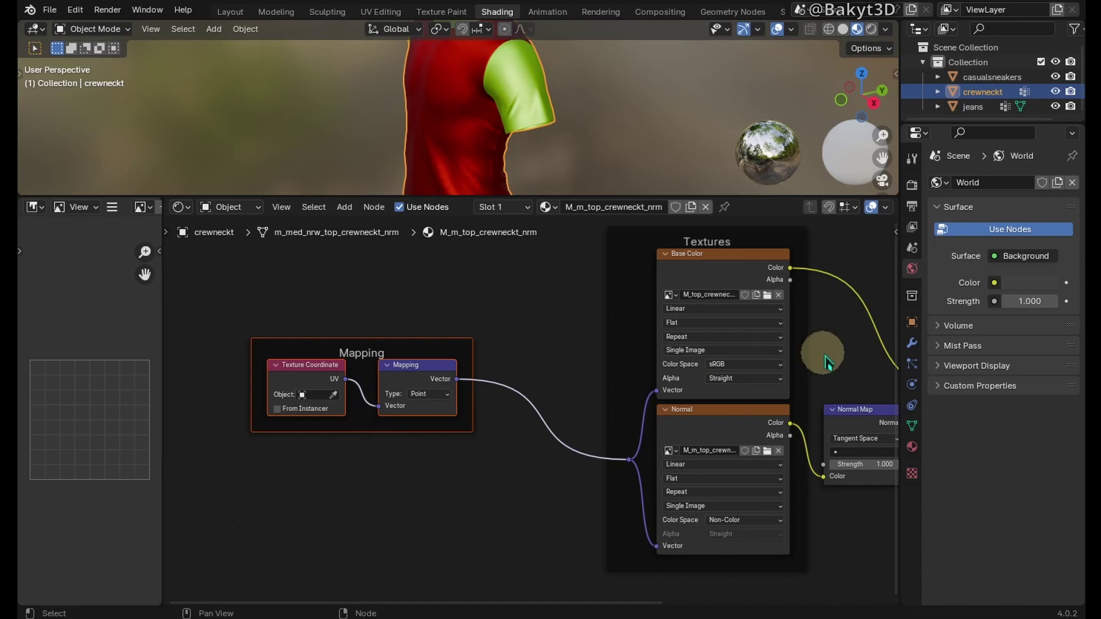
Step: Insert a Color Ramp node between the Base Color texture and the Principled BSDF's Base Color
middle_click_drag(845, 360, 516, 360)
key("shift+a")
type("color")
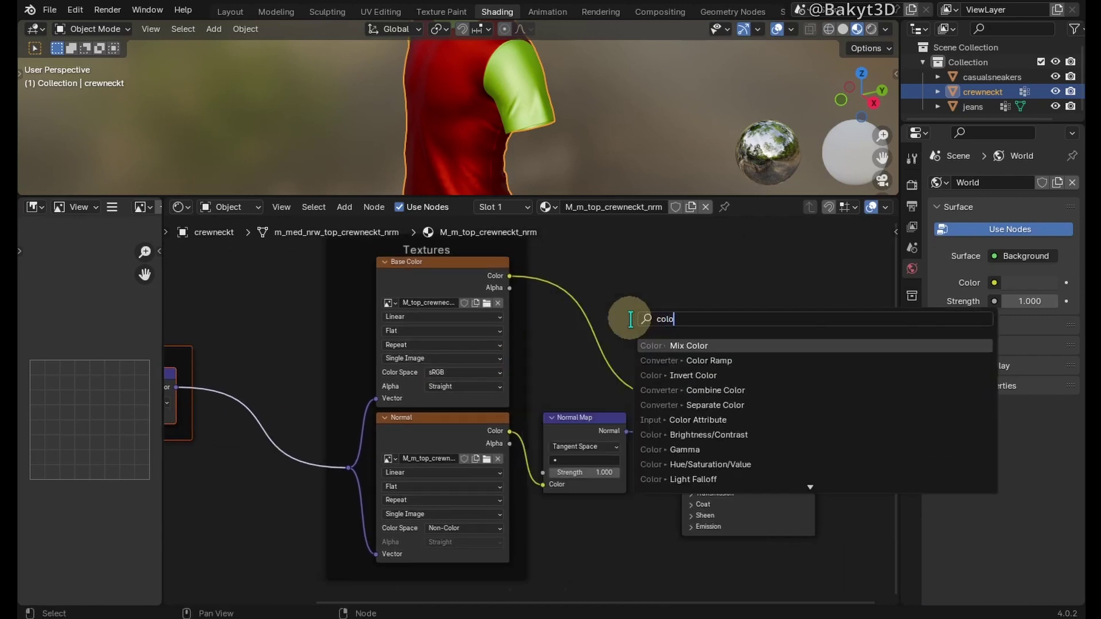
key("Down")
key("Return")
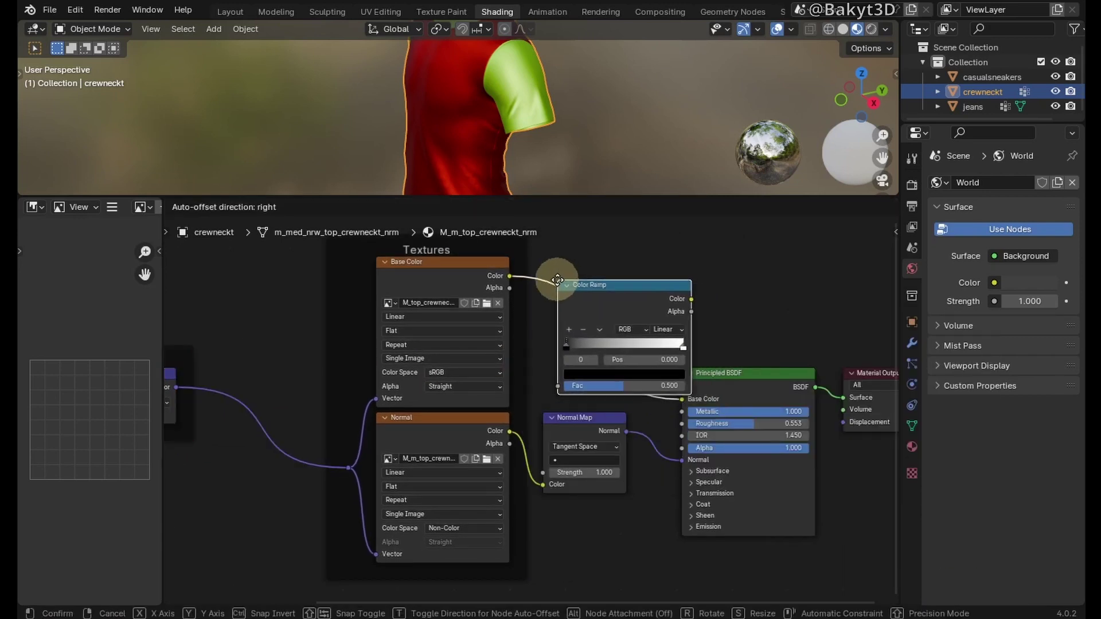
left_click(562, 288)
Step: Set the Color Ramp's first stop to dark red and its last stop to blue
left_click(585, 383)
left_click_drag(675, 269, 617, 296)
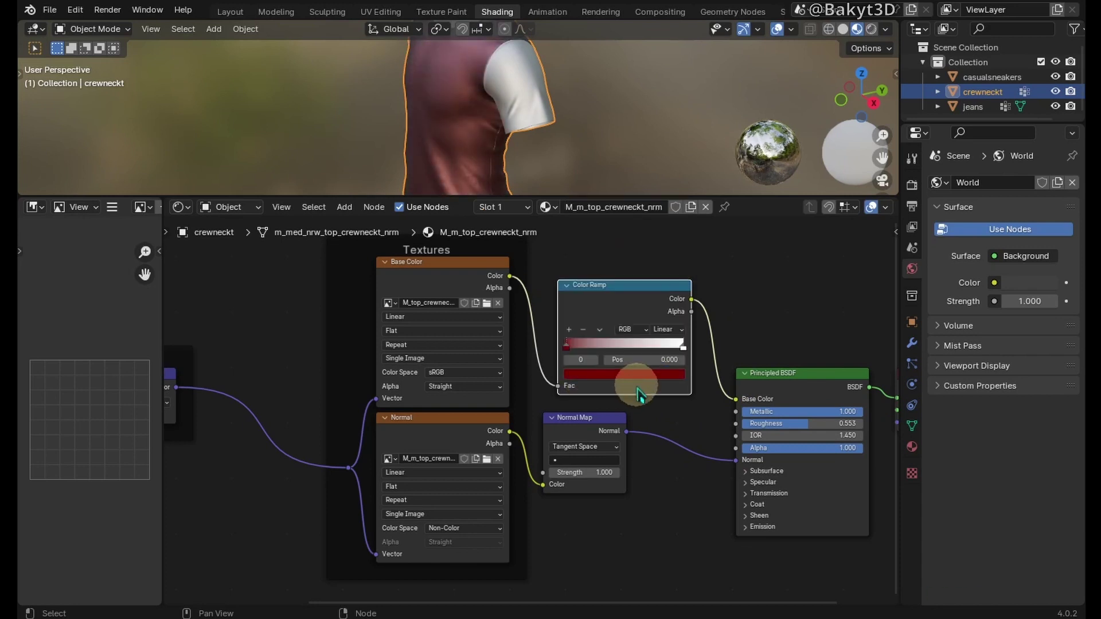
left_click(663, 376)
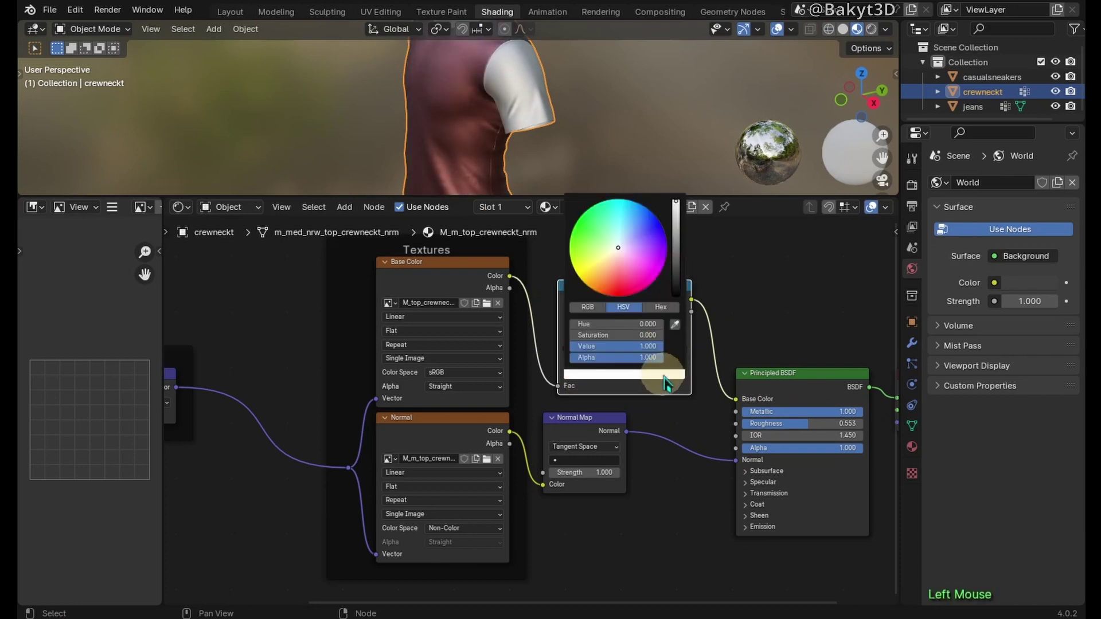
left_click(664, 232)
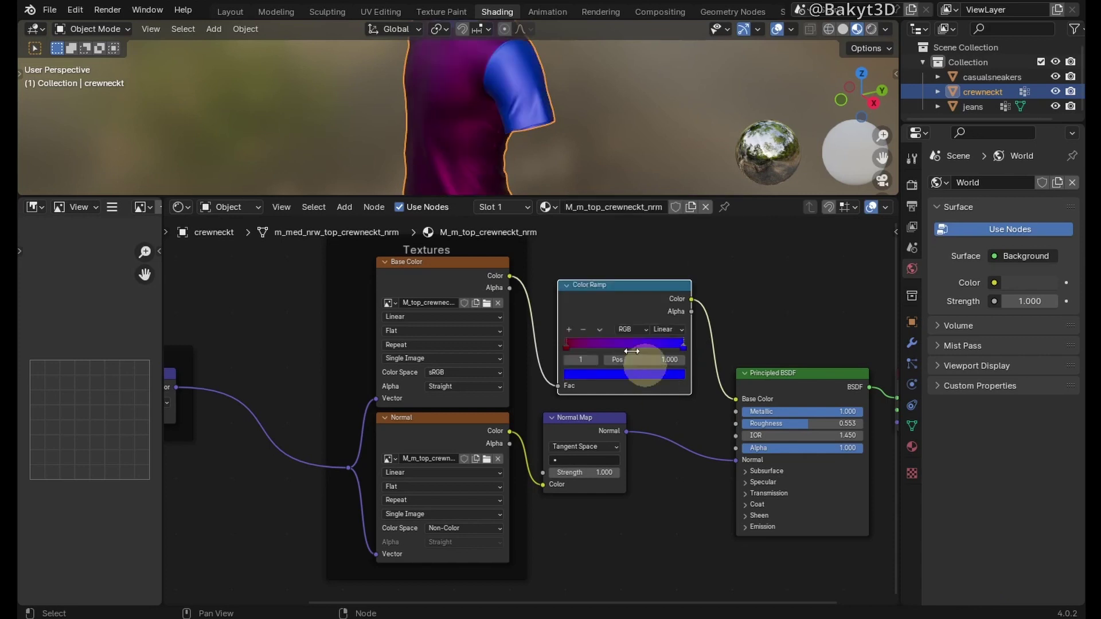
Step: Insert a Separate Color node between the Base Color texture and the Color Ramp, linking its Green output to Fac
key("shift+a")
type("separate col")
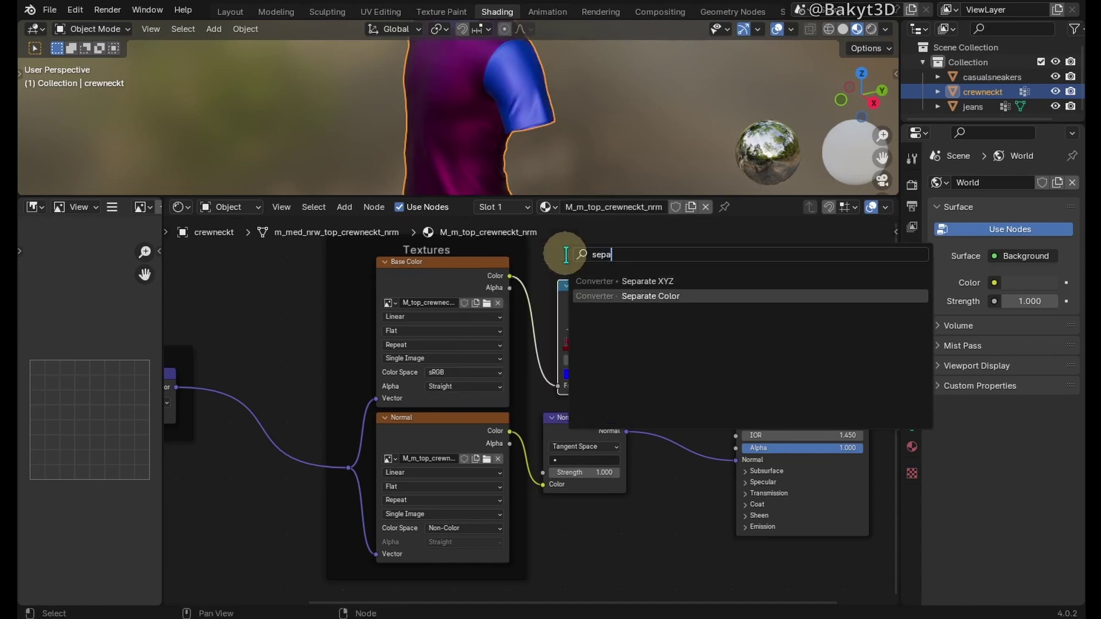
key("Return")
left_click(519, 279)
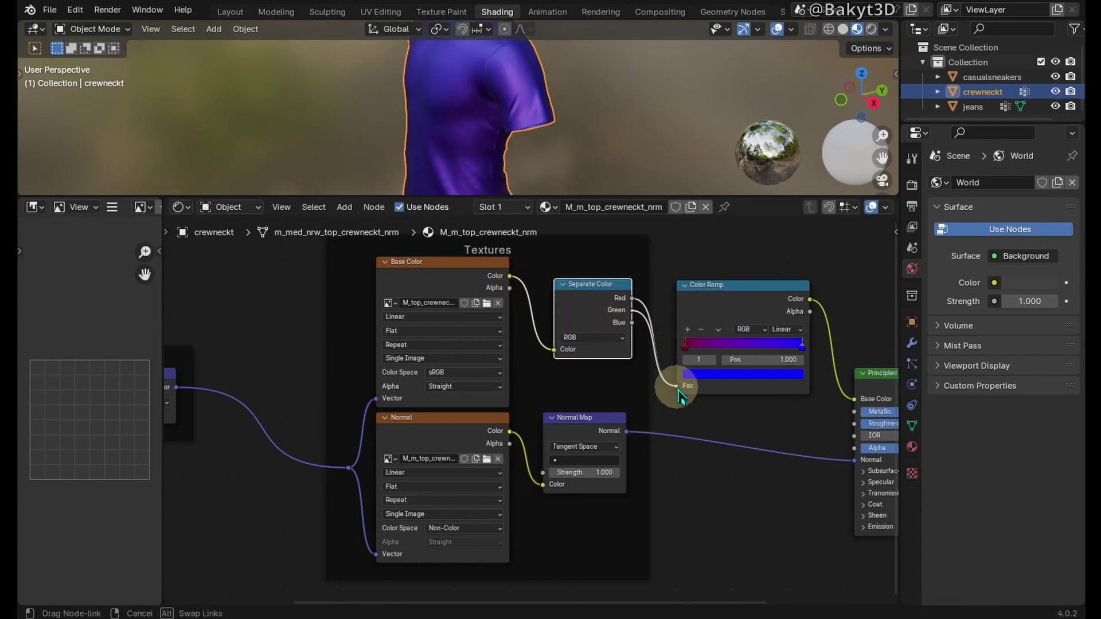
left_click_drag(678, 395, 677, 395)
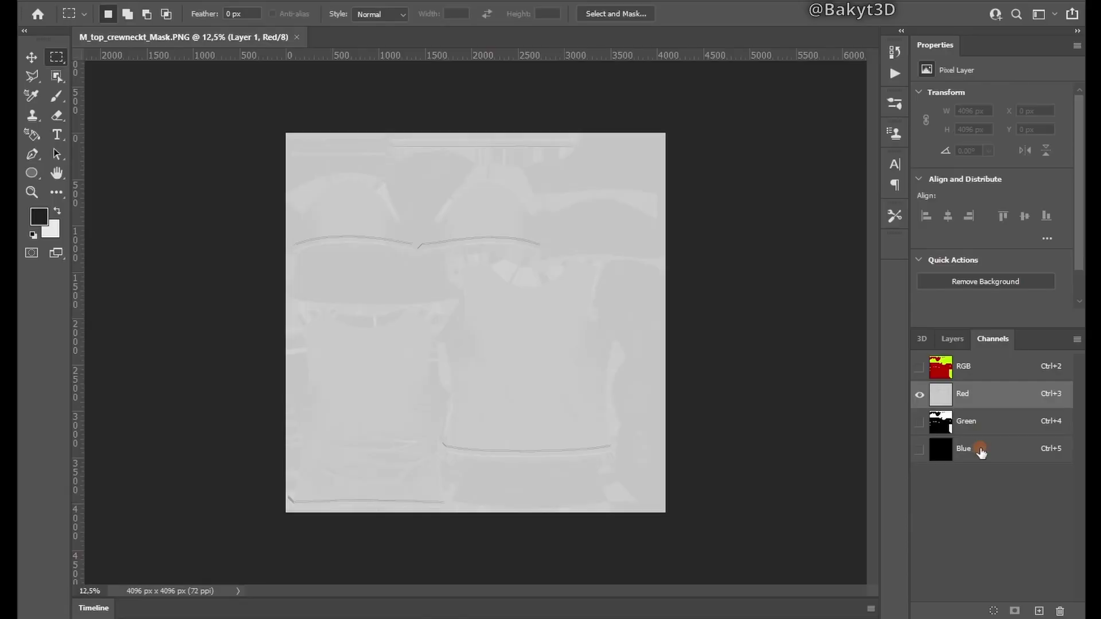
Step: Switch to Photoshop and examine the Blue and Green channels of M_top_crewneckt_Mask.PNG
left_click(981, 450)
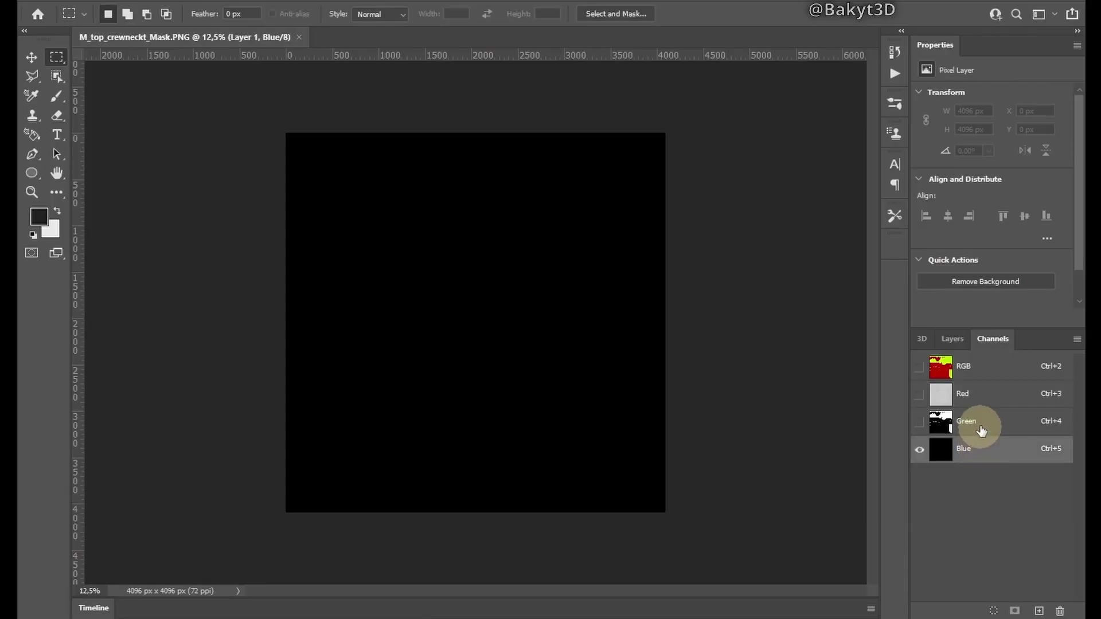
left_click(979, 429)
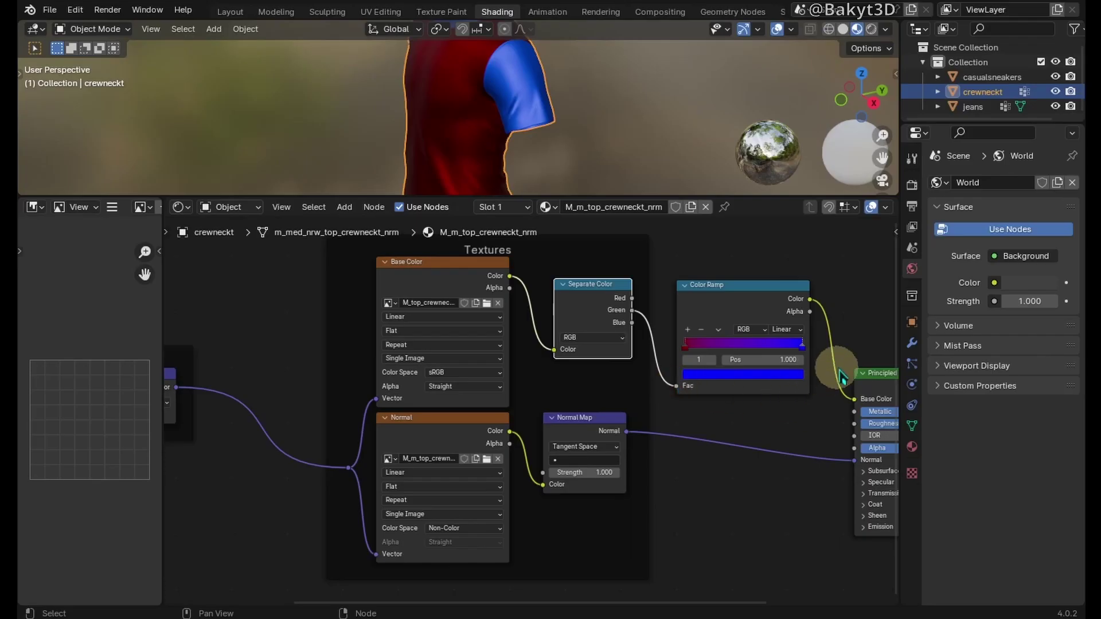
Step: Back in Blender, duplicate the Principled BSDF above the original and combine both shaders through a Mix Shader
middle_click_drag(846, 373, 593, 438)
key("shift+d")
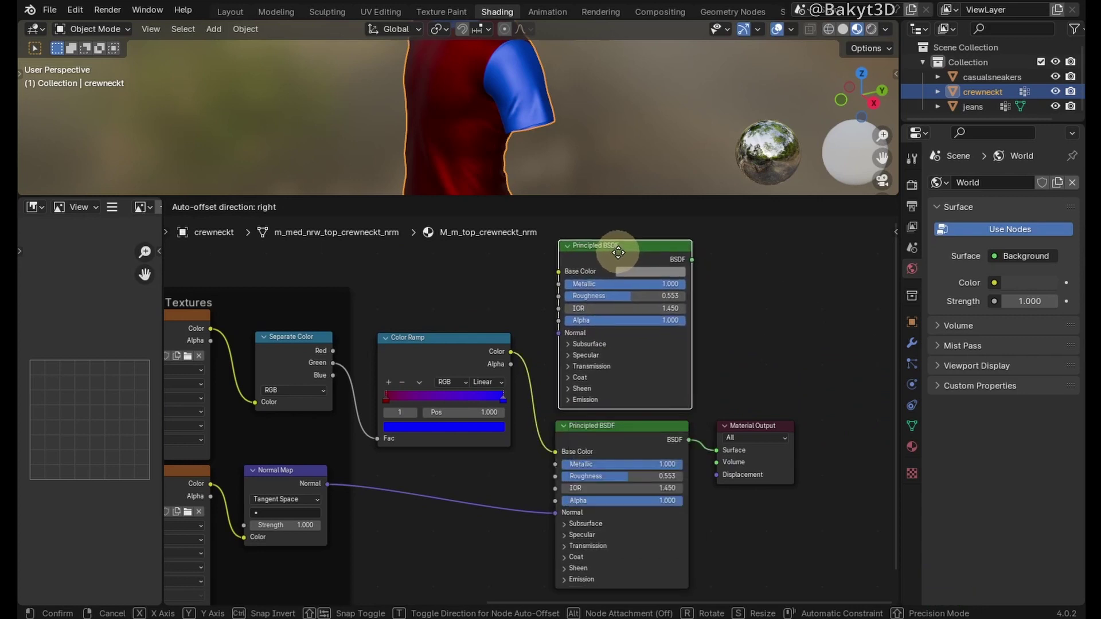
left_click(617, 253)
right_click_drag(617, 253, 615, 466, "ctrl+shift")
left_click_drag(750, 427, 862, 350)
Step: Add M_top_crewneckt_customstitches.PNG from File Explorer as an image texture node above the Base Color texture
left_click(91, 618)
left_click(102, 579)
left_click_drag(795, 285, 647, 310)
left_click_drag(263, 300, 256, 270)
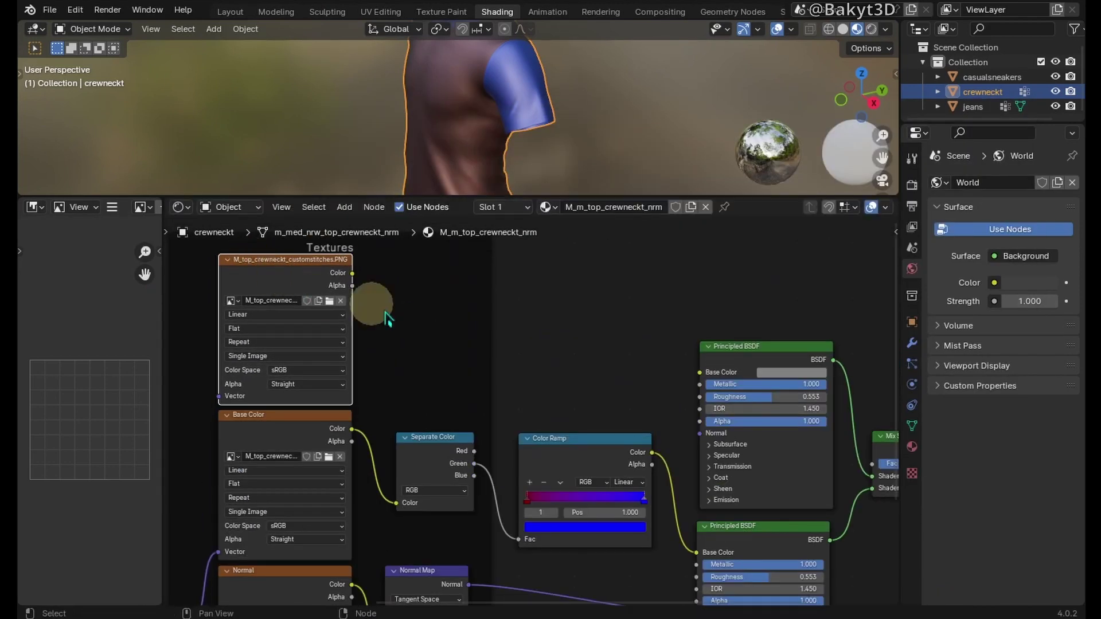
Step: Link the customstitches texture's Color to the Mix Shader's Fac and swap the Mix Shader's two shader inputs
middle_click_drag(418, 324, 529, 340)
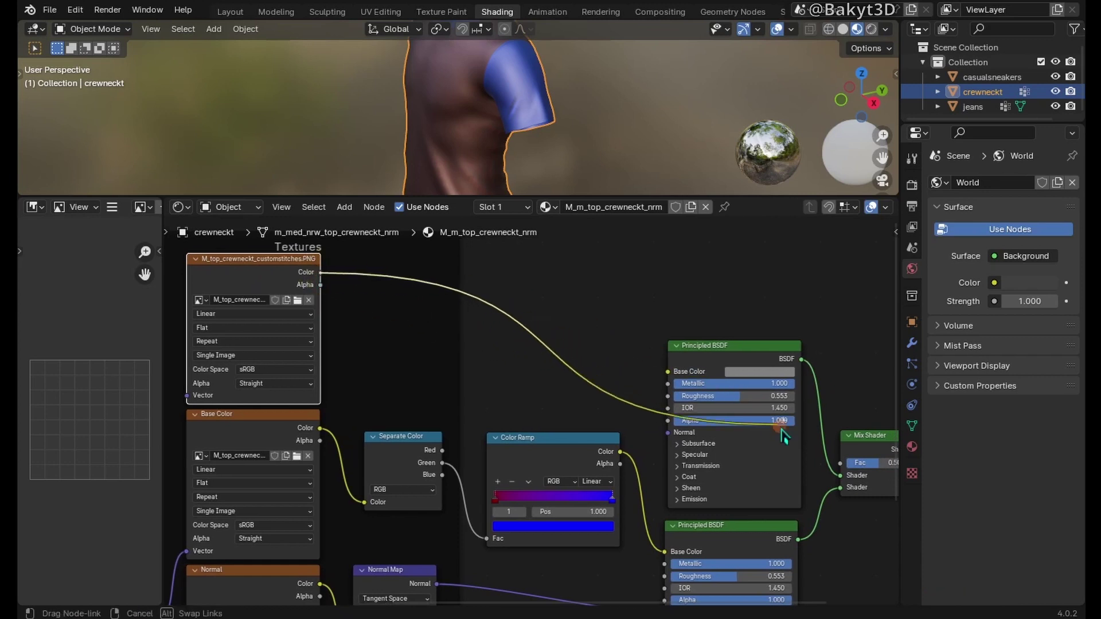
left_click_drag(847, 469, 842, 463)
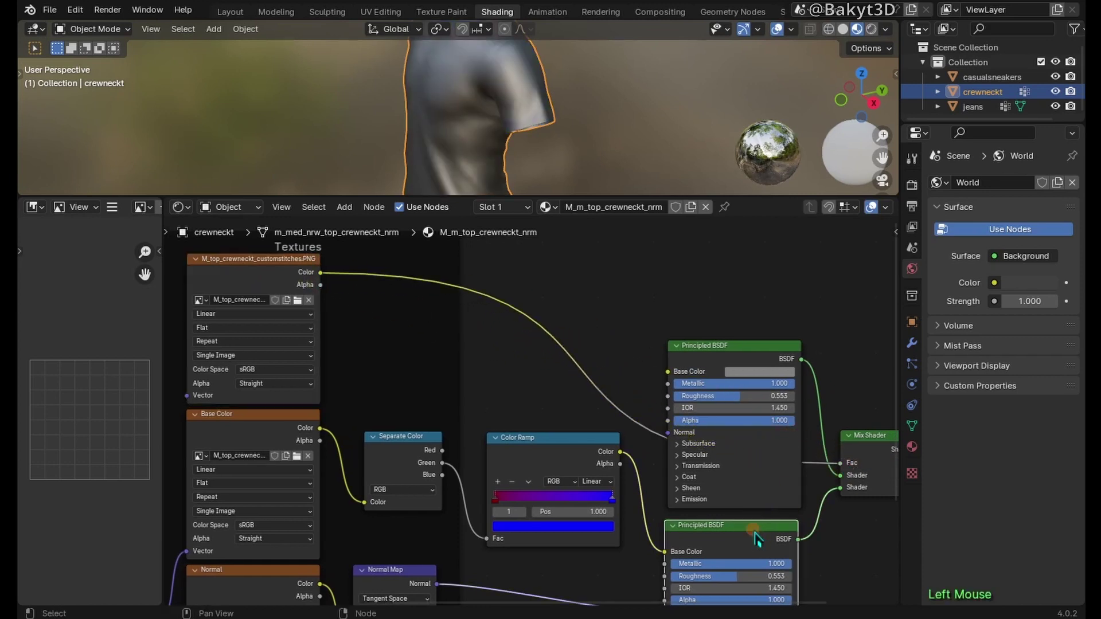
key("alt+s")
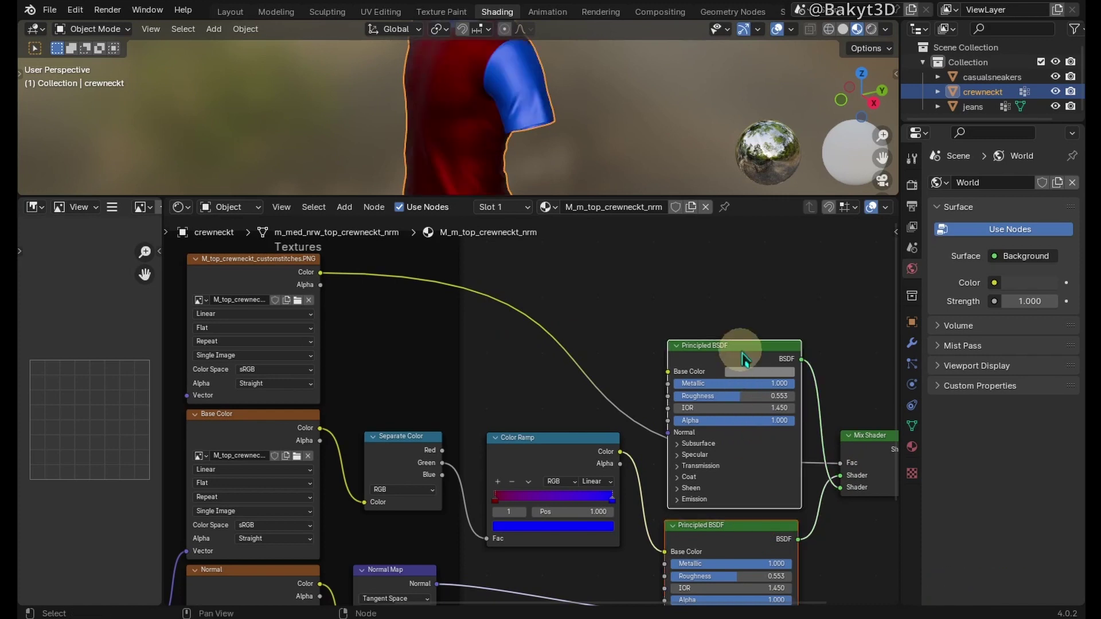
Step: Set the Base Color of the duplicated Principled BSDF for the stitches to white
scroll(498, 113, "up", 2)
left_click(758, 373)
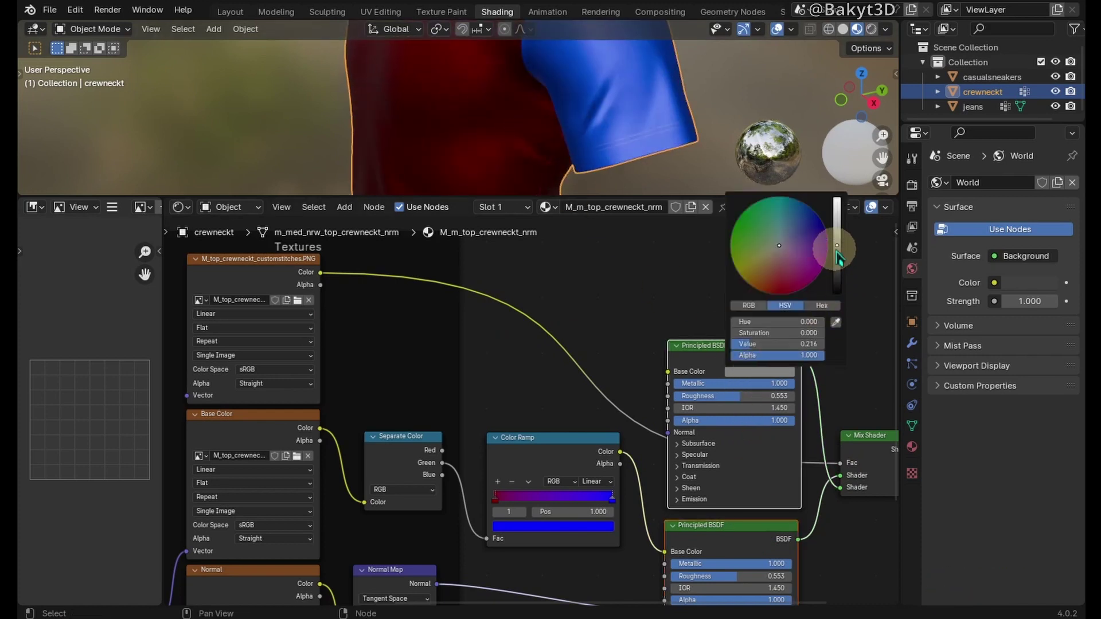
left_click_drag(838, 246, 840, 199)
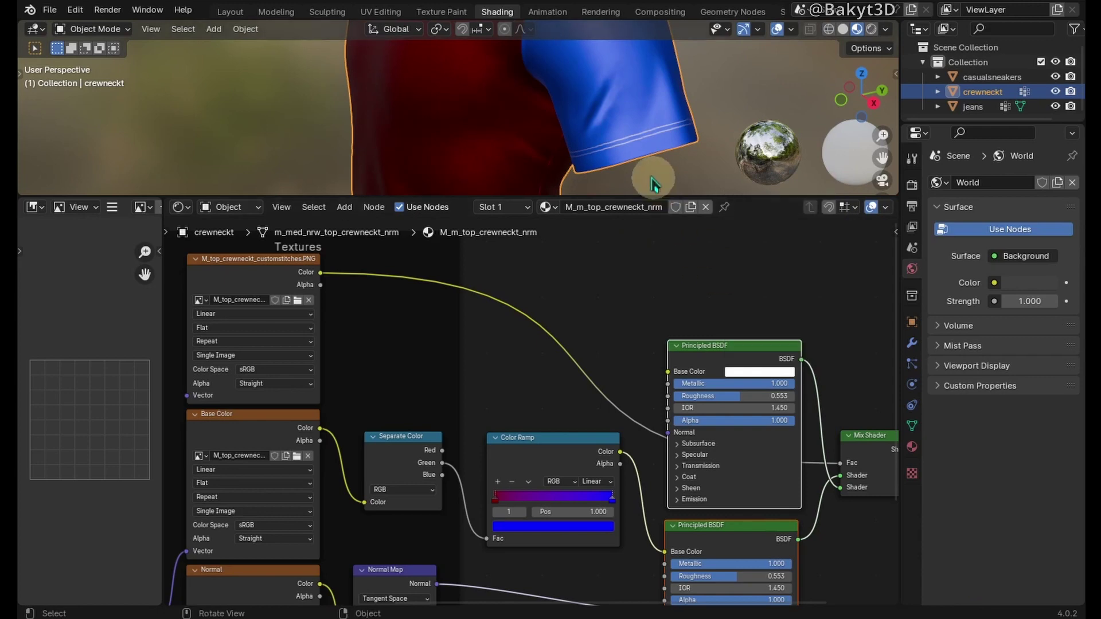
Step: Hide the crewneckt shirt and make the jeans the active object
key("ctrl+alt+space")
middle_click_drag(646, 180, 538, 245)
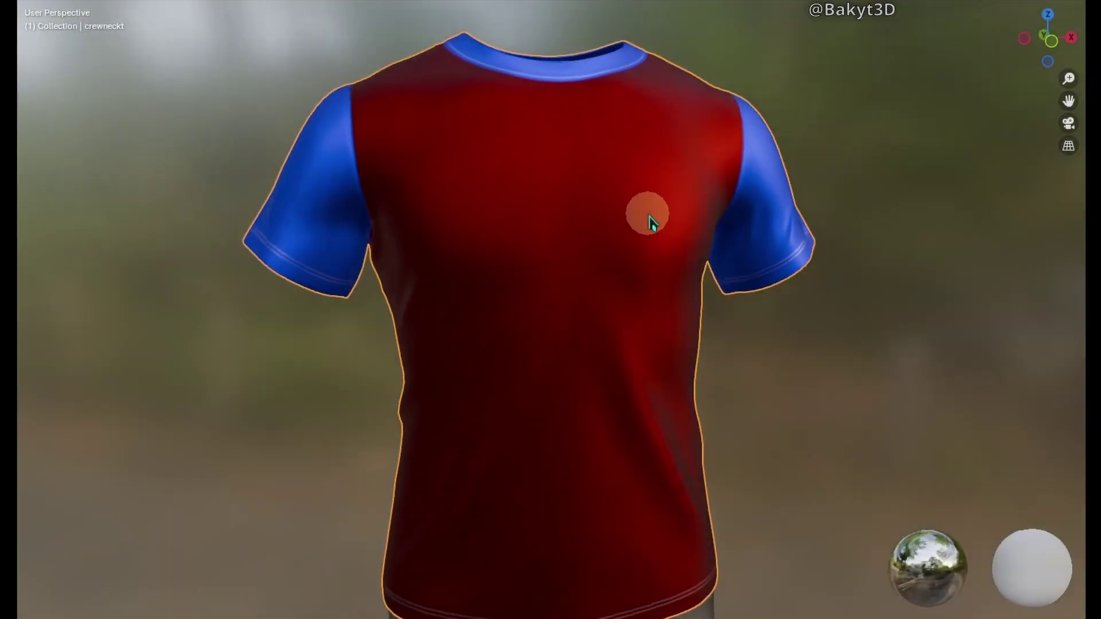
middle_click_drag(656, 220, 586, 248)
scroll(583, 241, "down", 4)
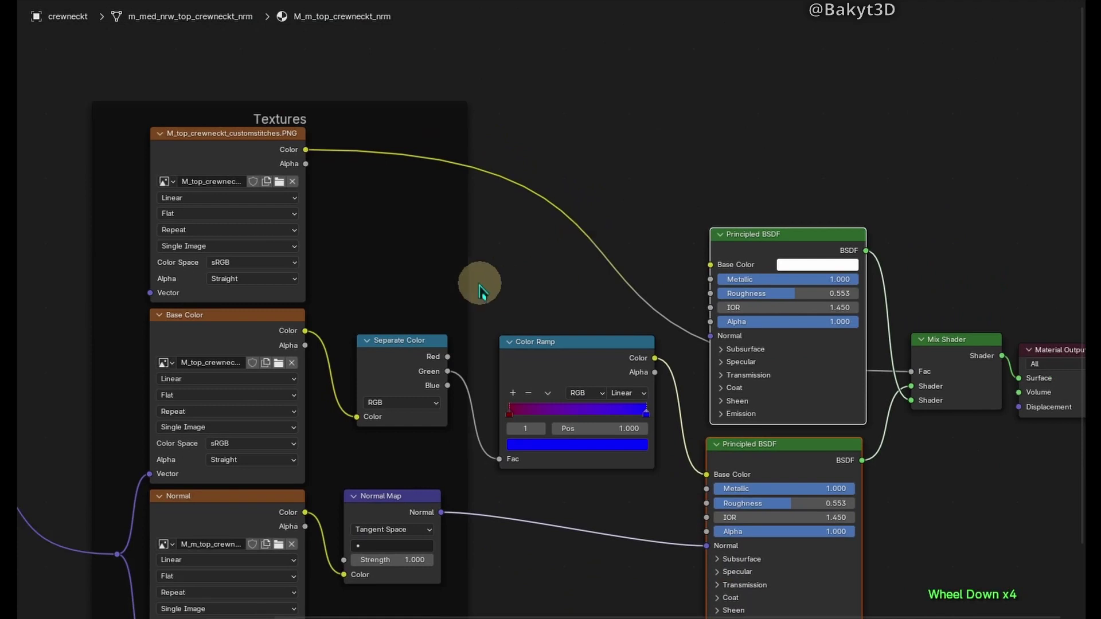
middle_click_drag(519, 240, 459, 139)
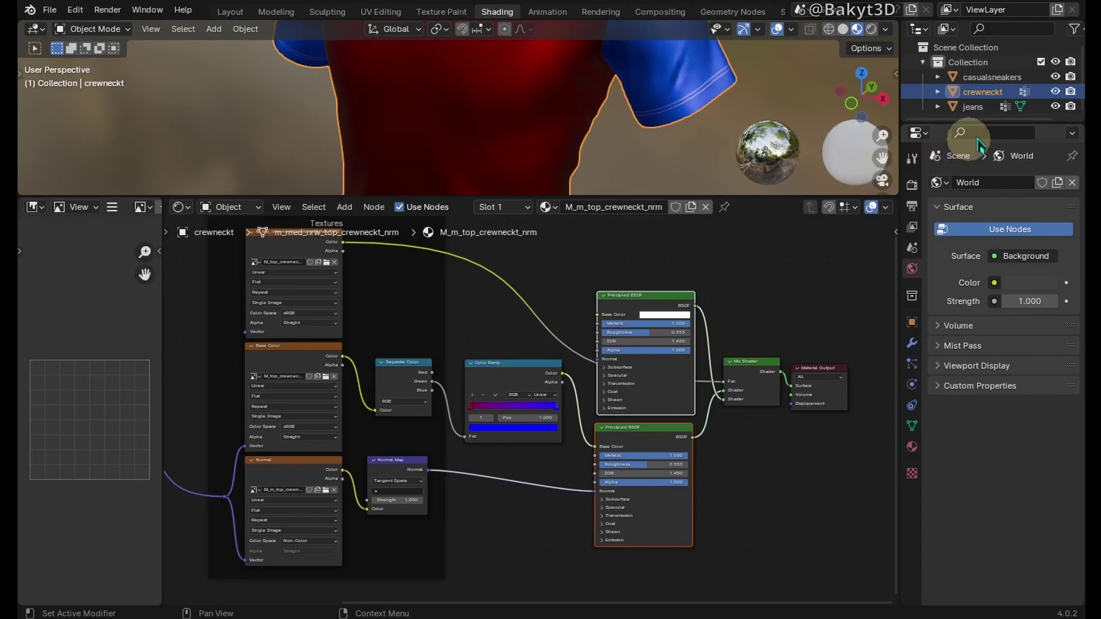
left_click(1055, 91)
left_click(974, 106)
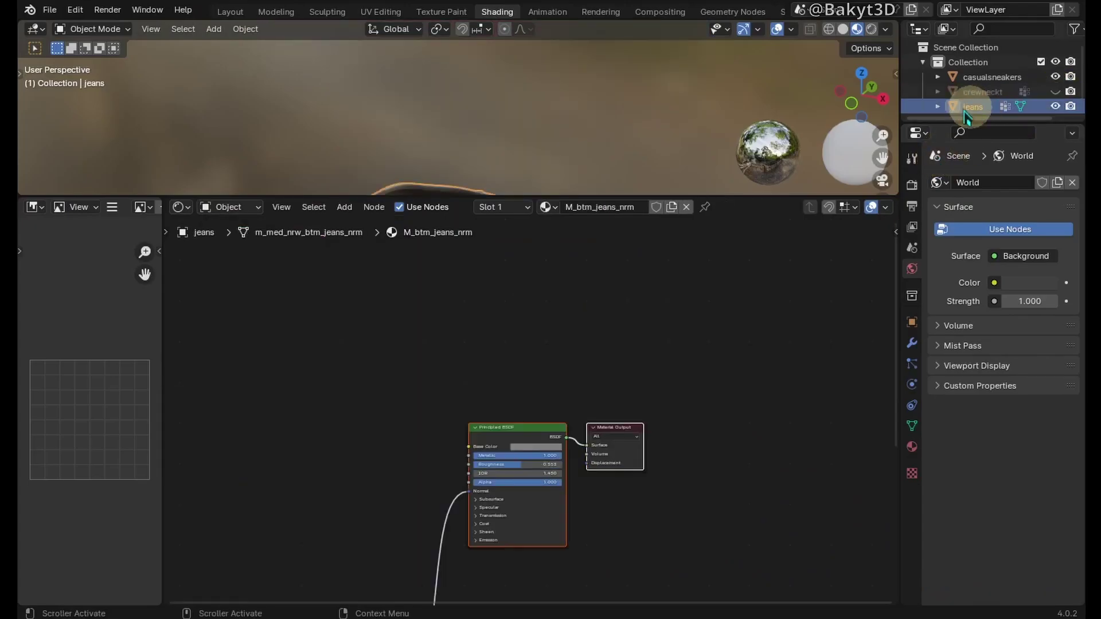
Step: Delete the imported Normal Map node from the jeans material
key("KP_Decimal")
middle_click_drag(458, 517, 488, 395)
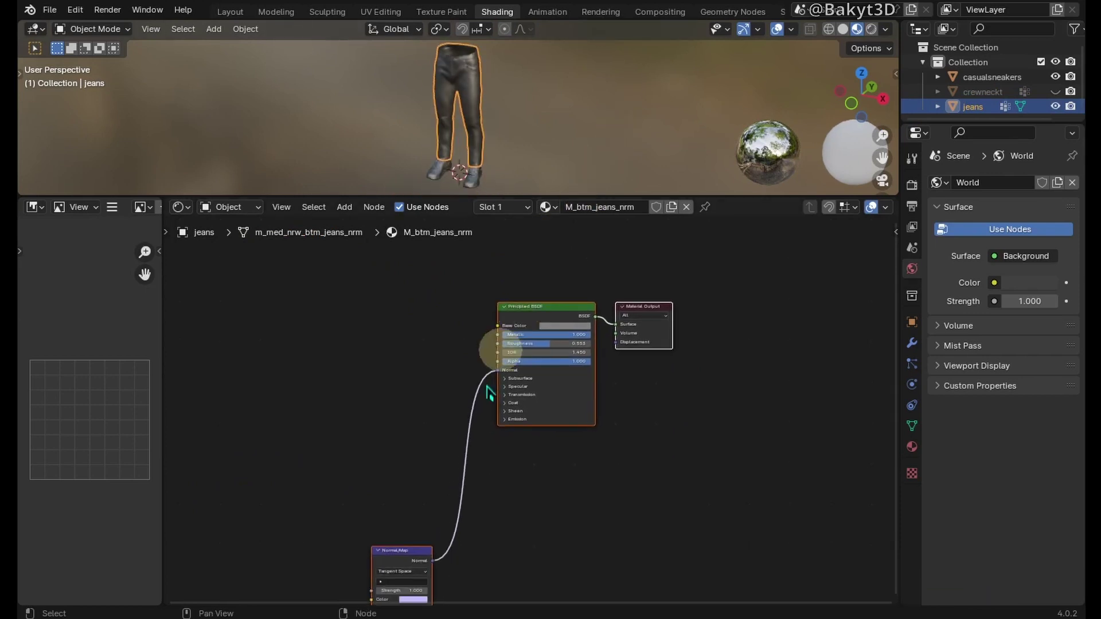
left_click(404, 559)
key("Delete")
Step: Check the Node Wrangler add-on preferences for the tags used in automatic texture detection for the Principled BSDF setup
left_click(75, 10)
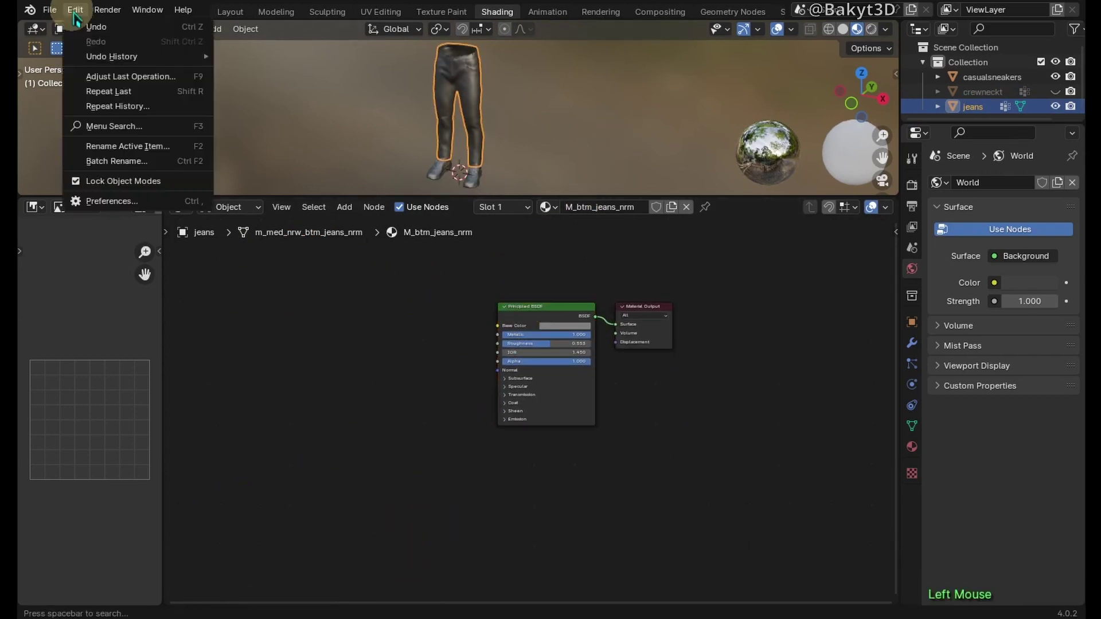
left_click(115, 201)
left_click(409, 44)
type("wr")
left_click(152, 64)
scroll(265, 231, "down", 3)
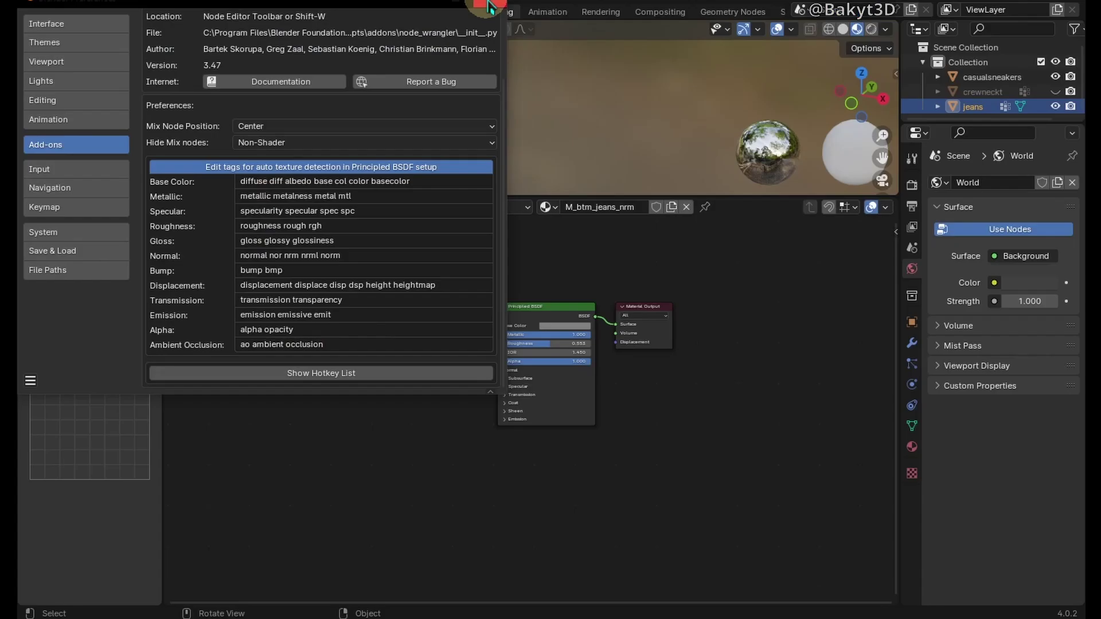
left_click(496, 7)
Step: In File Explorer's Jeans texture folder, rename the diffuse map to btm_jeans_COL.PNG and the main normal map to btm_jeans_nrm.PNG
left_click(77, 611)
left_click(109, 585)
left_click(546, 218)
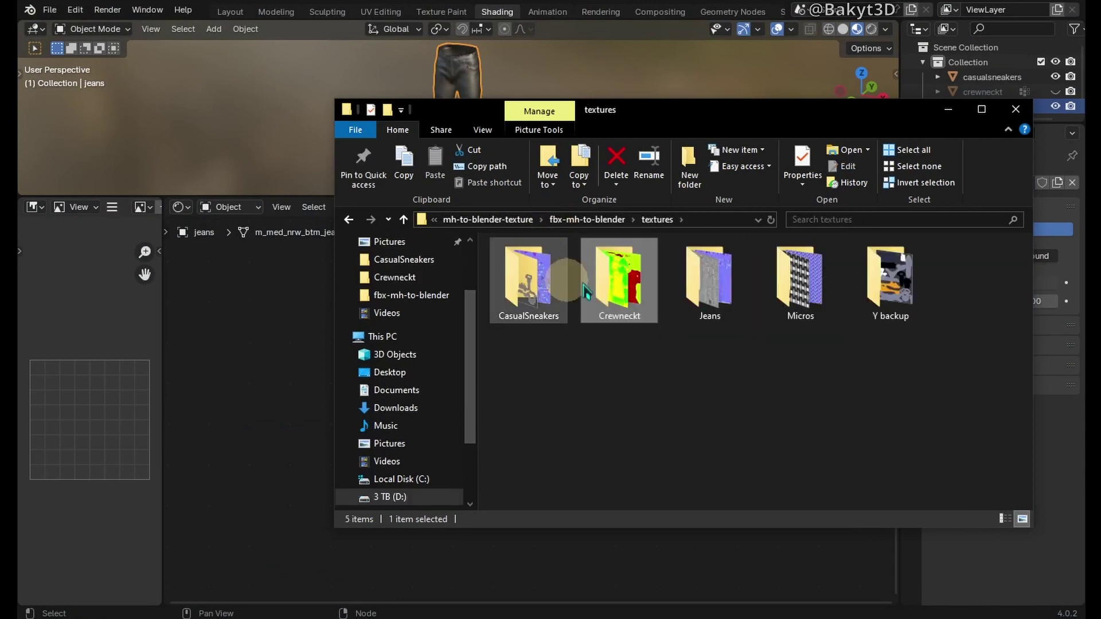
double_click(710, 278)
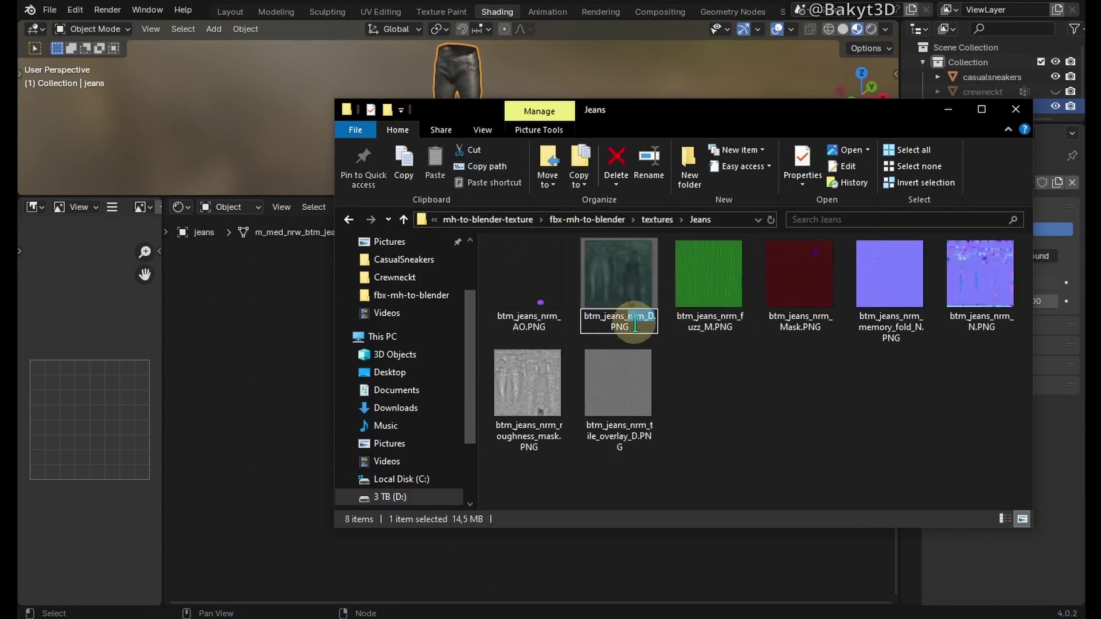
left_click(981, 322)
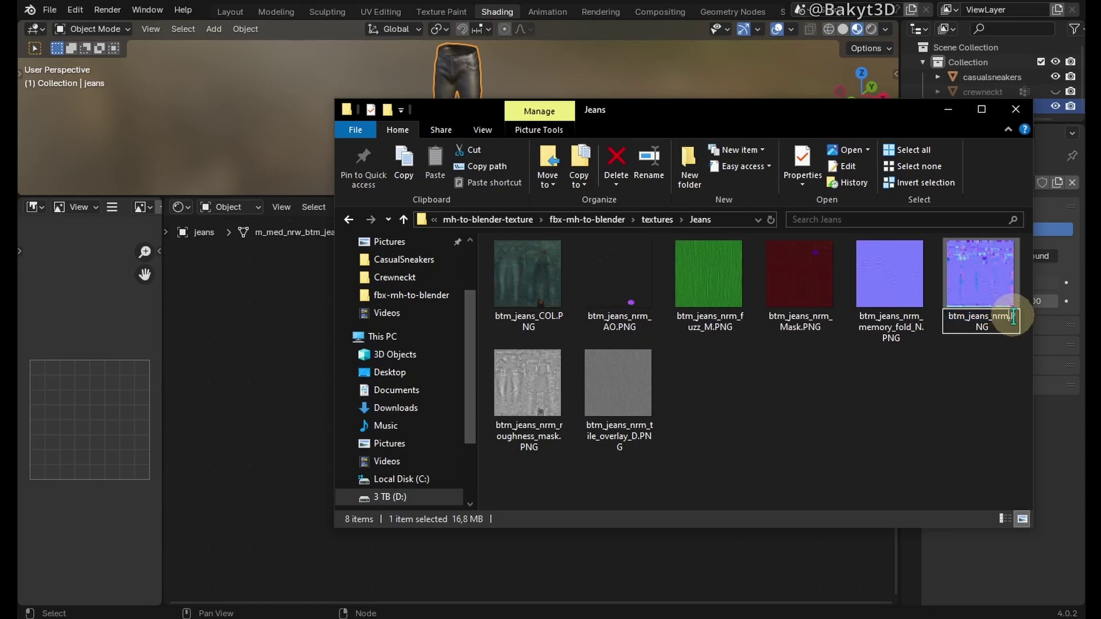
key("Return")
Step: Rename the jeans roughness mask file to btm_jeans_roughness_mask.PNG
left_click(549, 435)
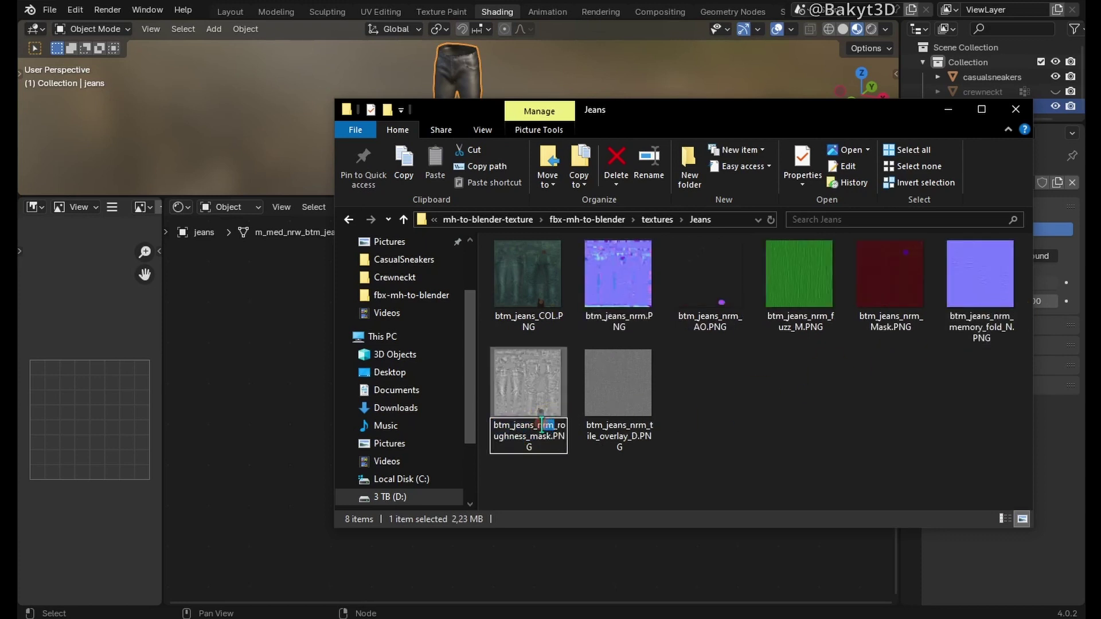
key("BackSpace")
key("Return")
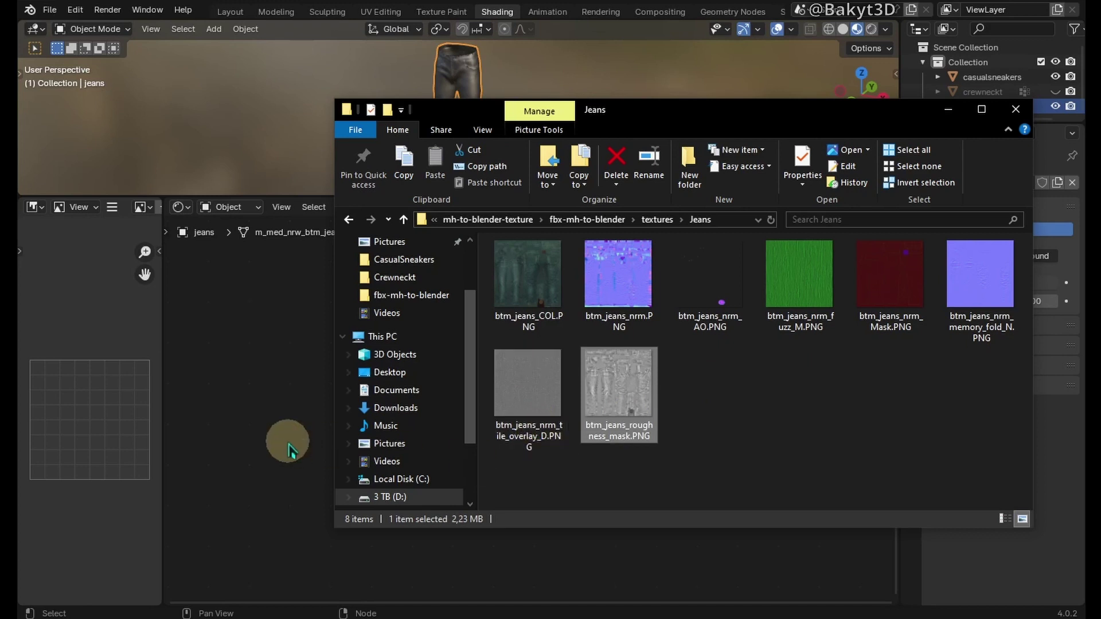
Step: Back in Blender, run Principled Texture Setup on the jeans' Principled BSDF with btm_jeans_COL.PNG, btm_jeans_nrm.PNG and btm_jeans_roughness_mask.PNG
left_click(290, 444)
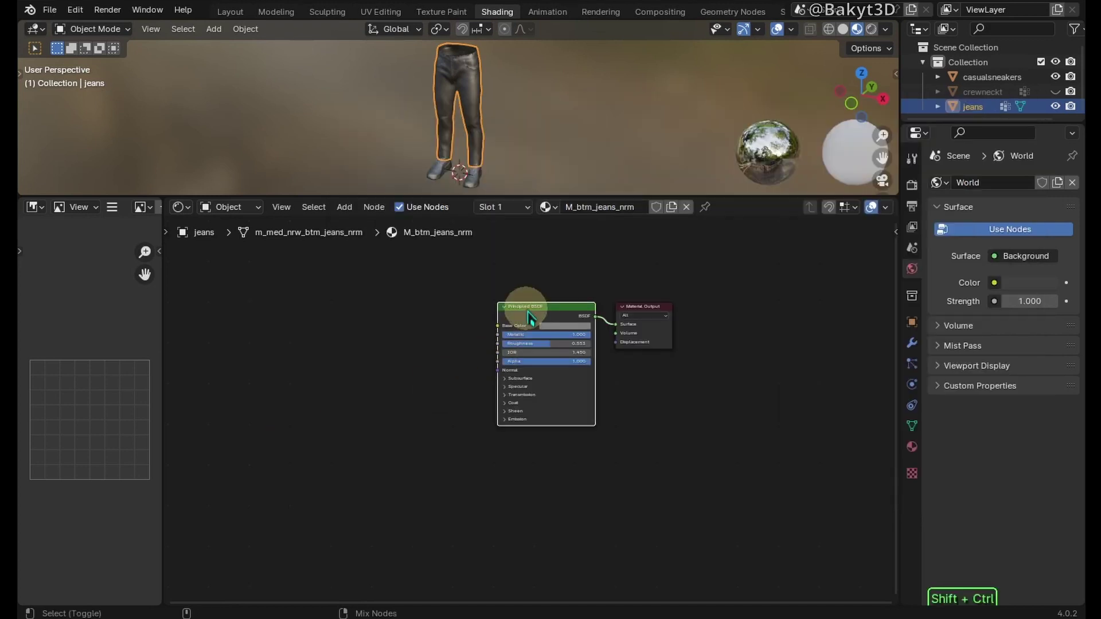
key("ctrl+shift+t")
left_click(372, 117)
double_click(352, 189)
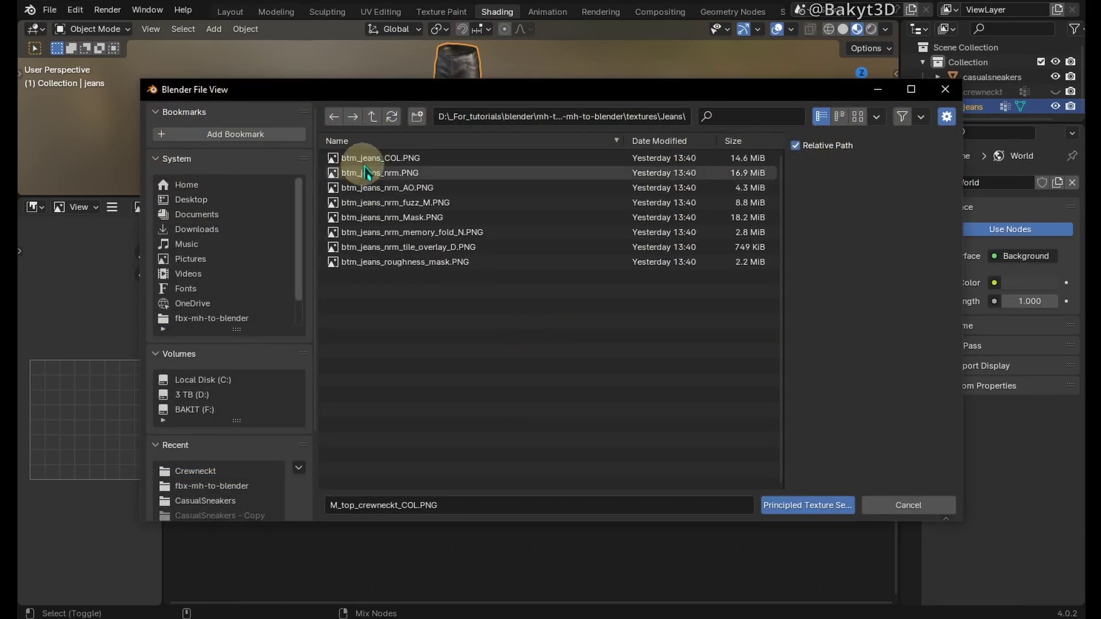
left_click(364, 159)
left_click(365, 172, "ctrl")
left_click(366, 262, "ctrl")
key("Return")
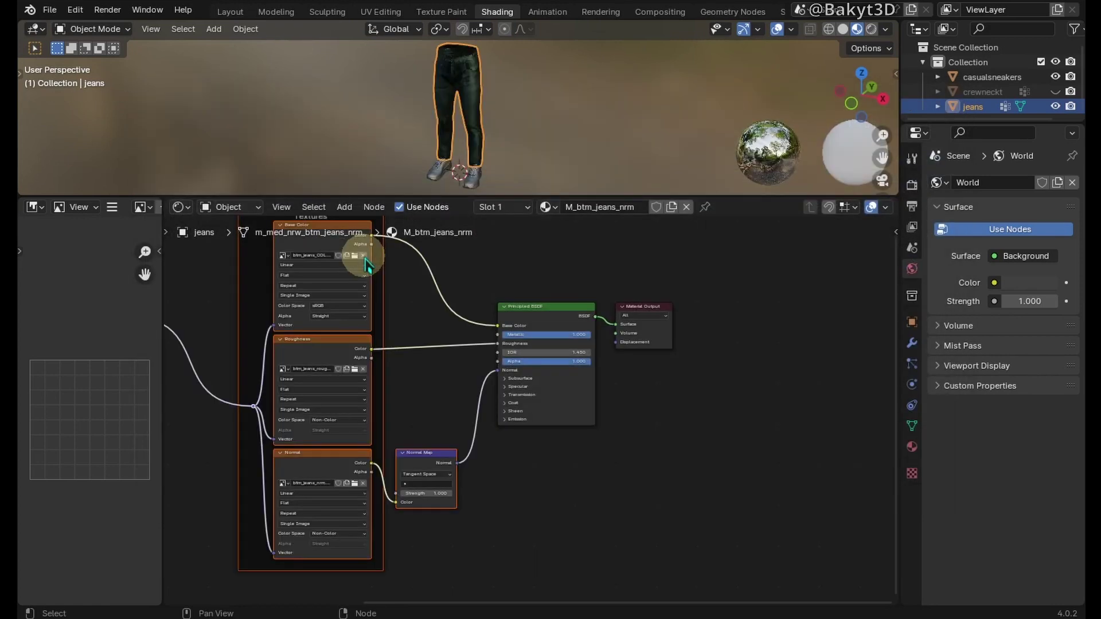
Step: Hide the unused sockets of the Texture Coordinate and Mapping nodes
scroll(364, 257, "up", 1)
middle_click_drag(364, 257, 621, 296)
left_click_drag(413, 296, 178, 397)
key("ctrl+h")
scroll(429, 388, "down", 4)
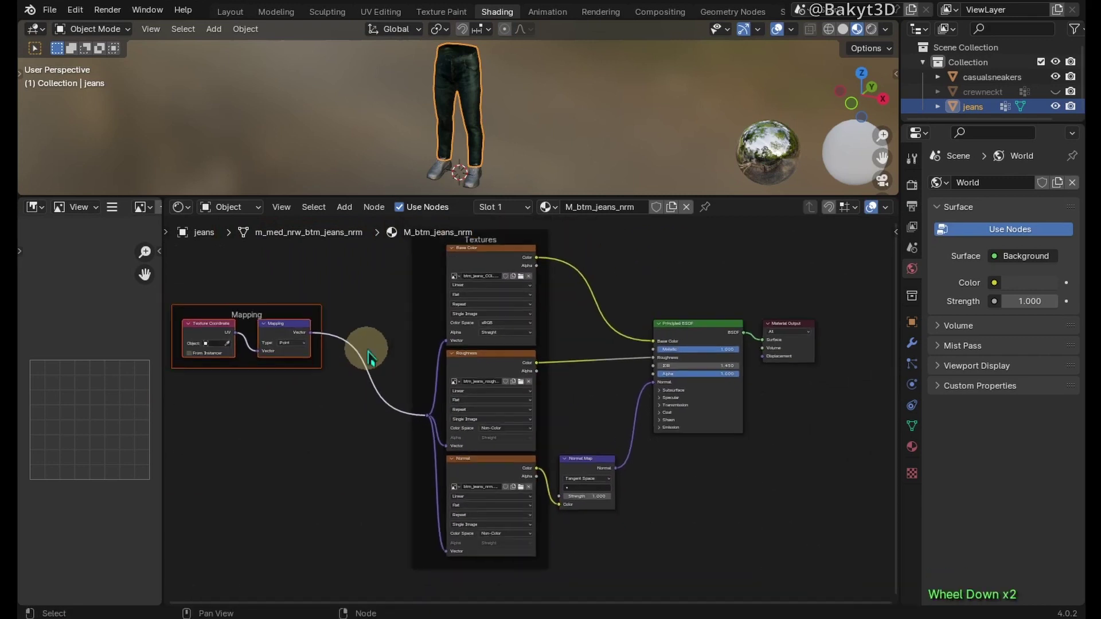
Step: Add btm_jeans_nrm_tile_overlay_D.PNG from File Explorer as an image texture node below the Normal texture
mouse_move(75, 615)
left_click(88, 591)
left_click_drag(532, 417, 308, 526)
left_click(480, 562)
middle_click_drag(481, 541, 516, 467)
Step: Insert a Bump node between the Normal Map and the Principled BSDF and link the tile overlay's Color to its Height
scroll(479, 423, "up", 2)
scroll(456, 98, "up", 4)
middle_click_drag(456, 97, 546, 423, "shift")
key("shift+a")
type("b")
key("Return")
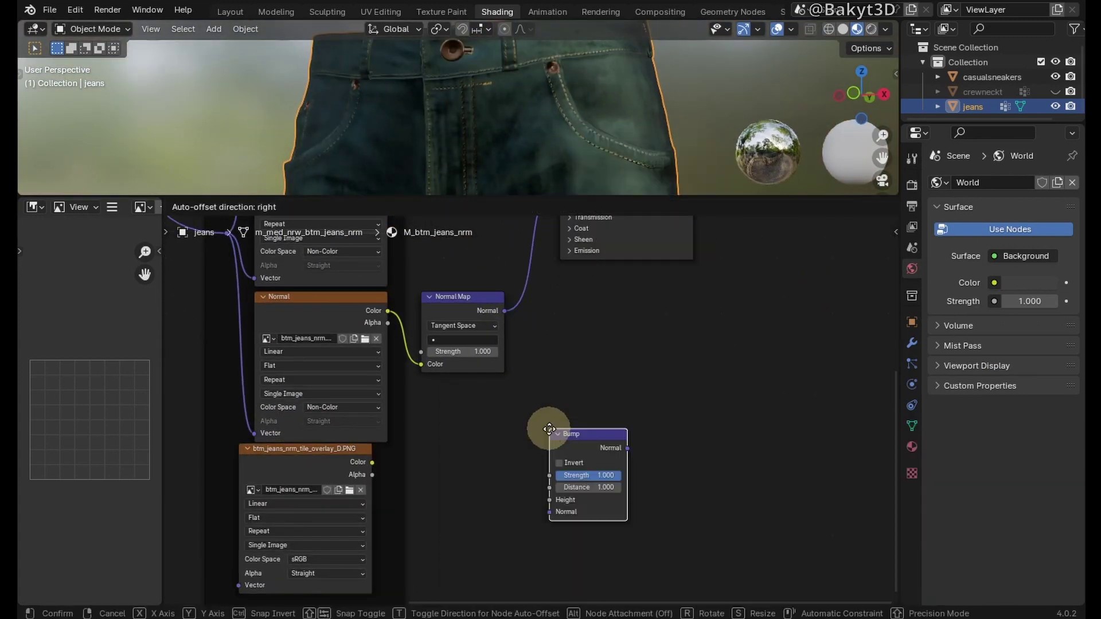
left_click(544, 283)
middle_click_drag(588, 414, 567, 519)
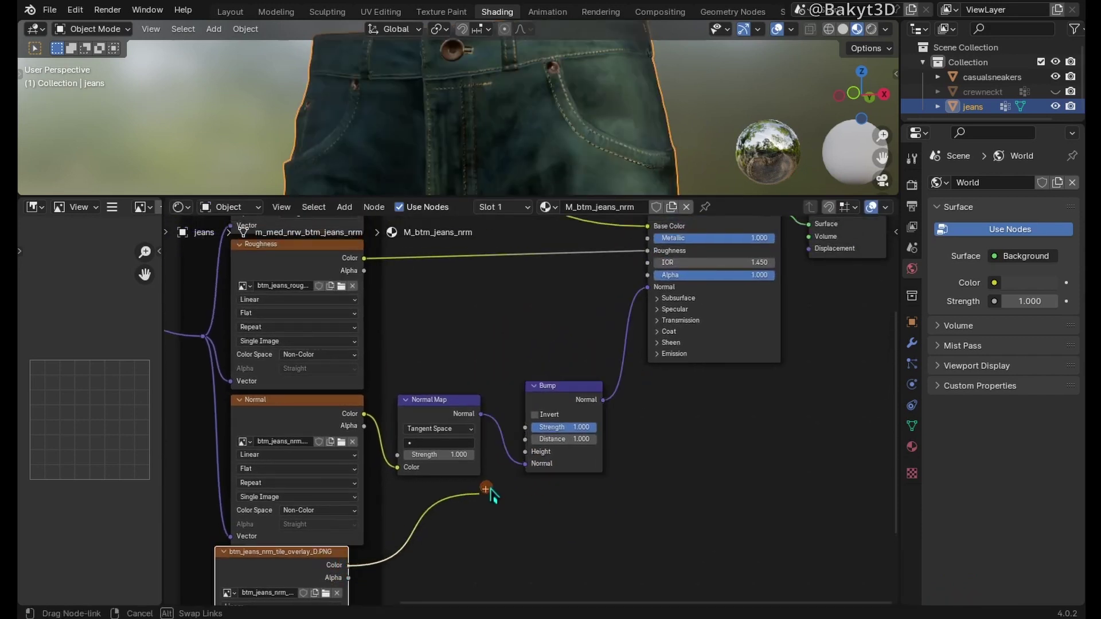
left_click_drag(528, 457, 526, 452)
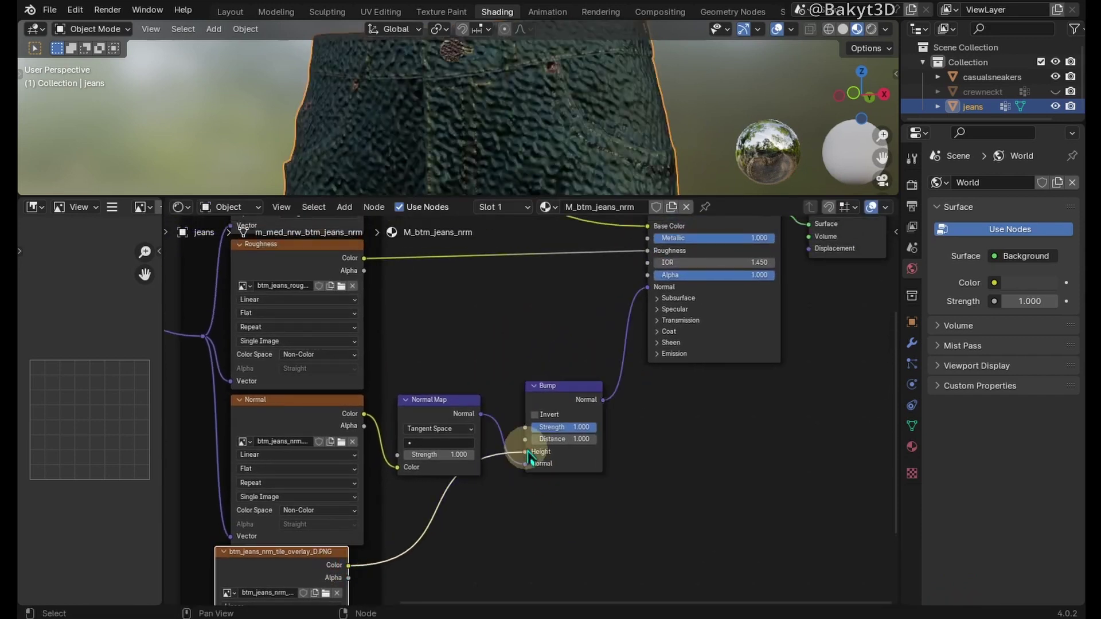
Step: Add Texture Coordinate and Mapping nodes to the tile overlay texture and set the X and Y scale to 10
middle_click_drag(459, 557, 563, 415, "shift")
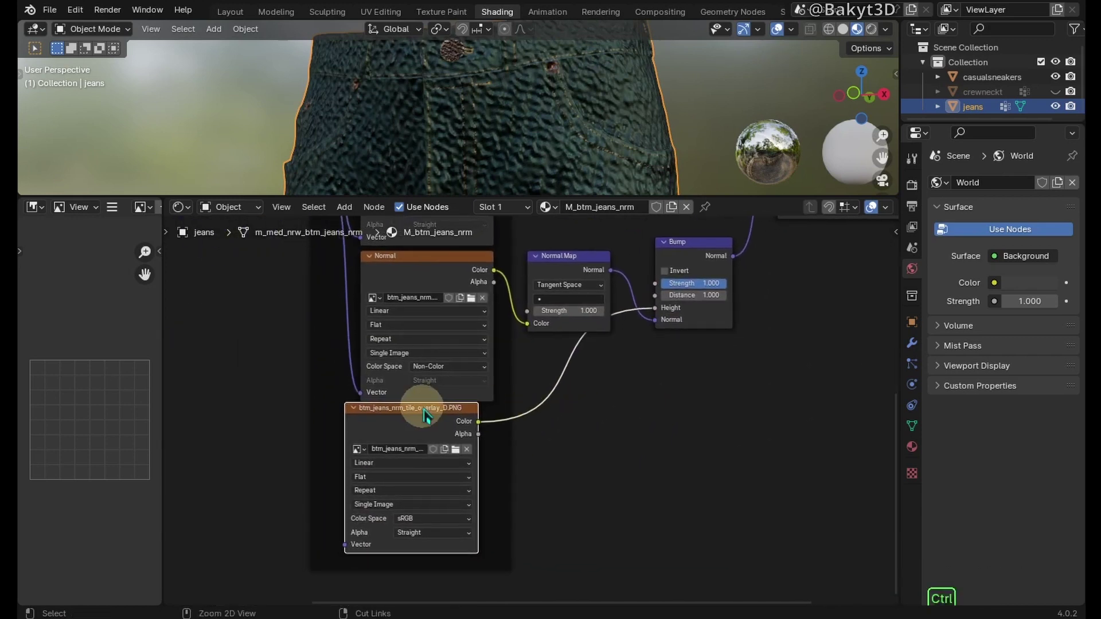
key("ctrl+t")
middle_click_drag(421, 423, 469, 353, "shift")
key("Tab")
type("10")
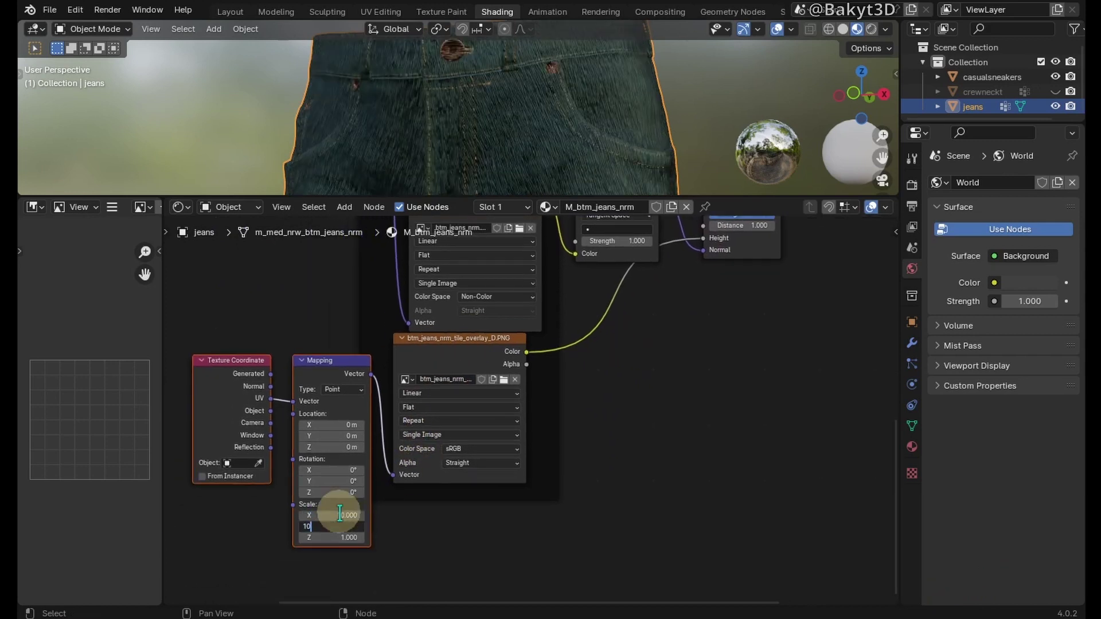
key("Return")
Step: Set the Principled BSDF's Metallic to 0.059 and the Bump node's Strength to 0.217
mouse_move(685, 282)
middle_mouse_down()
mouse_move(573, 560)
mouse_move(548, 568)
middle_mouse_up()
scroll(545, 556, "up", 1)
mouse_move(803, 296)
left_mouse_down()
mouse_move(694, 297)
mouse_move(693, 322)
left_mouse_up()
middle_click_drag(517, 120, 558, 110)
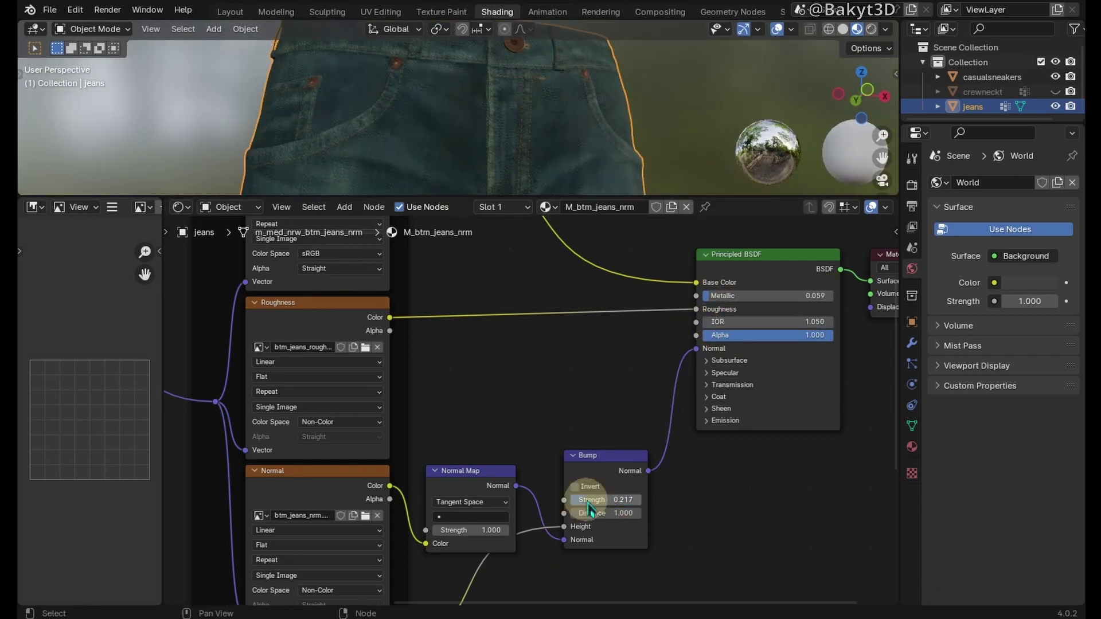
Step: Set the Normal Map Strength to 2.300 and the Principled BSDF's IOR to 1.000
middle_click_drag(505, 129, 524, 189)
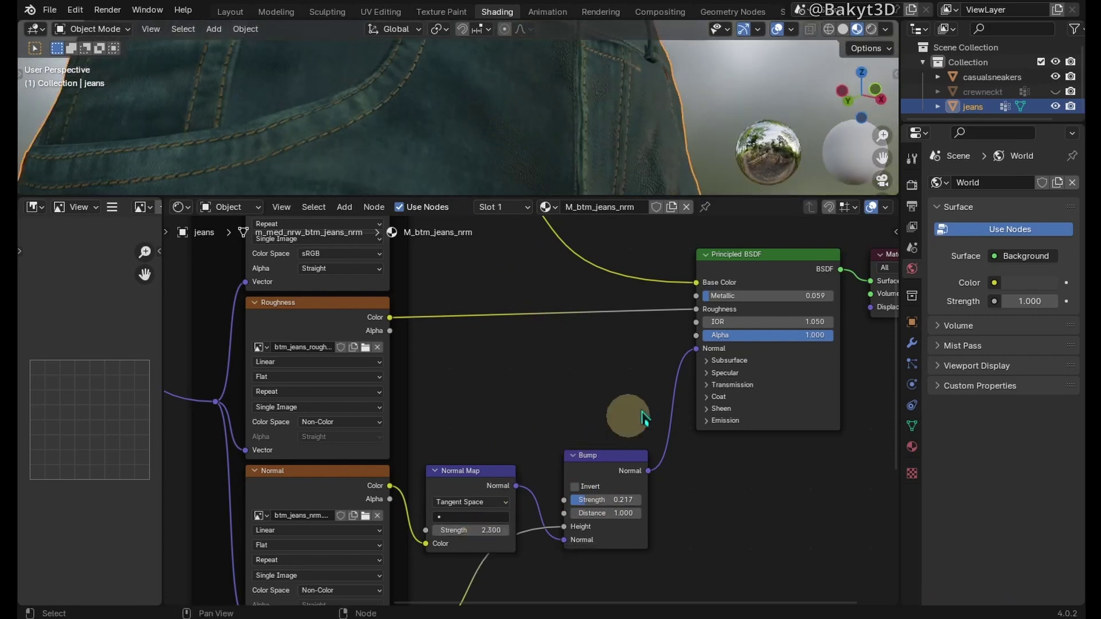
left_click_drag(804, 324, 795, 324)
middle_click_drag(647, 130, 616, 173)
Step: Label the jeans' Principled BSDF node "cloth"
right_click(761, 254)
left_click(761, 256)
type("c")
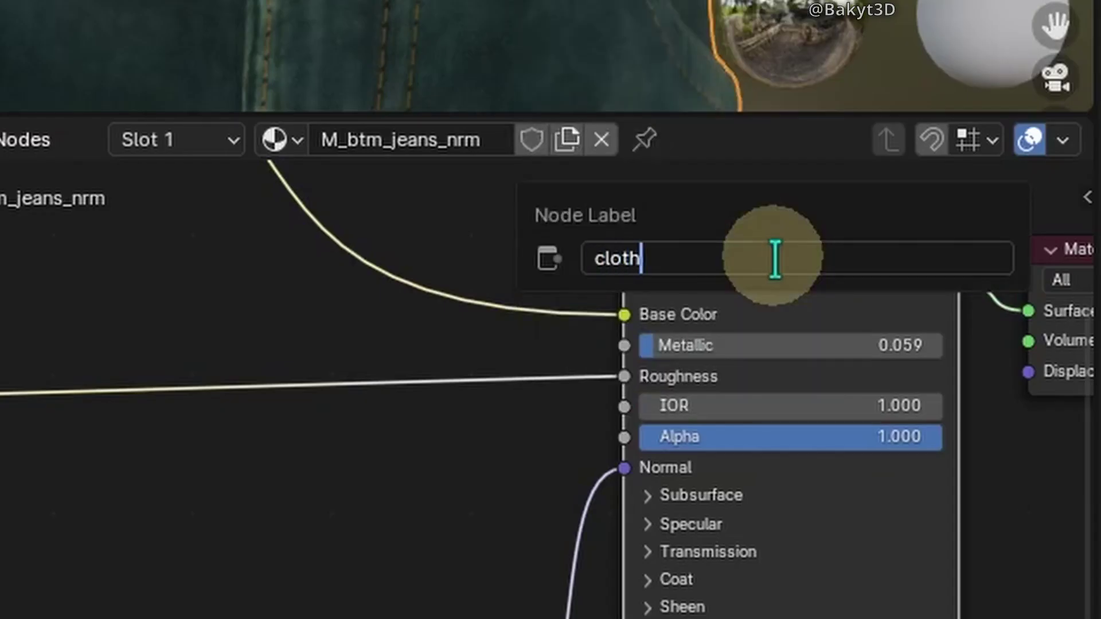
type("loth")
key("Return")
Step: Duplicate the cloth shader together with its mapping, texture, Normal Map and Bump nodes above the originals
scroll(737, 287, "down", 5)
left_click_drag(182, 258, 641, 472)
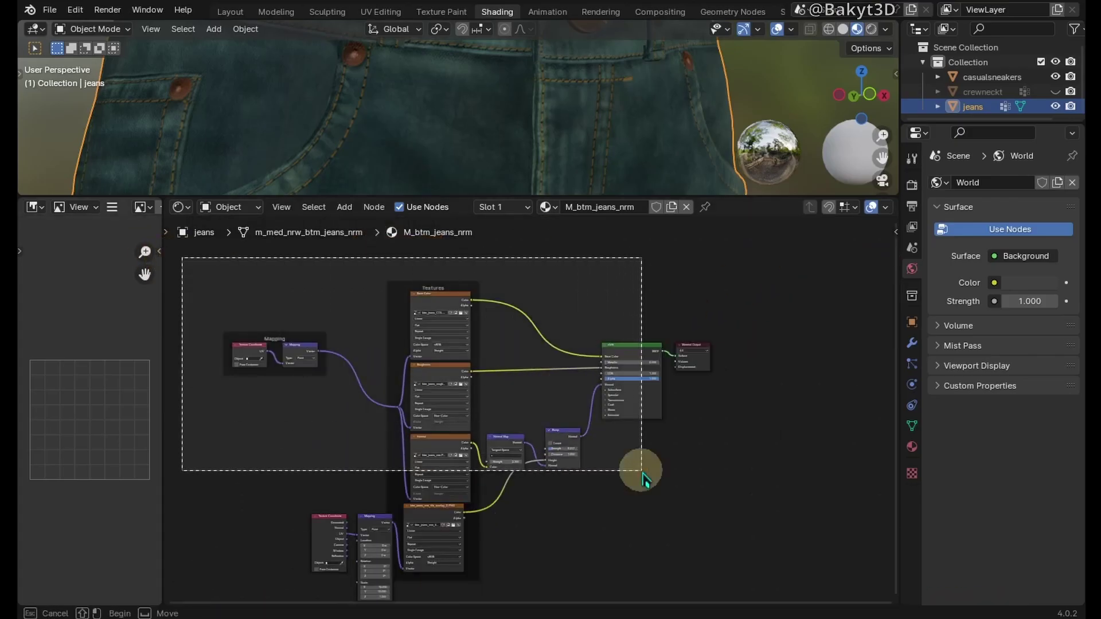
middle_click_drag(614, 332, 644, 452)
key("shift+d")
left_click(642, 286)
Step: Combine the original and duplicated cloth shaders through a Mix Shader and move the Material Output clear of it
right_click_drag(643, 308, 654, 567, "ctrl+shift")
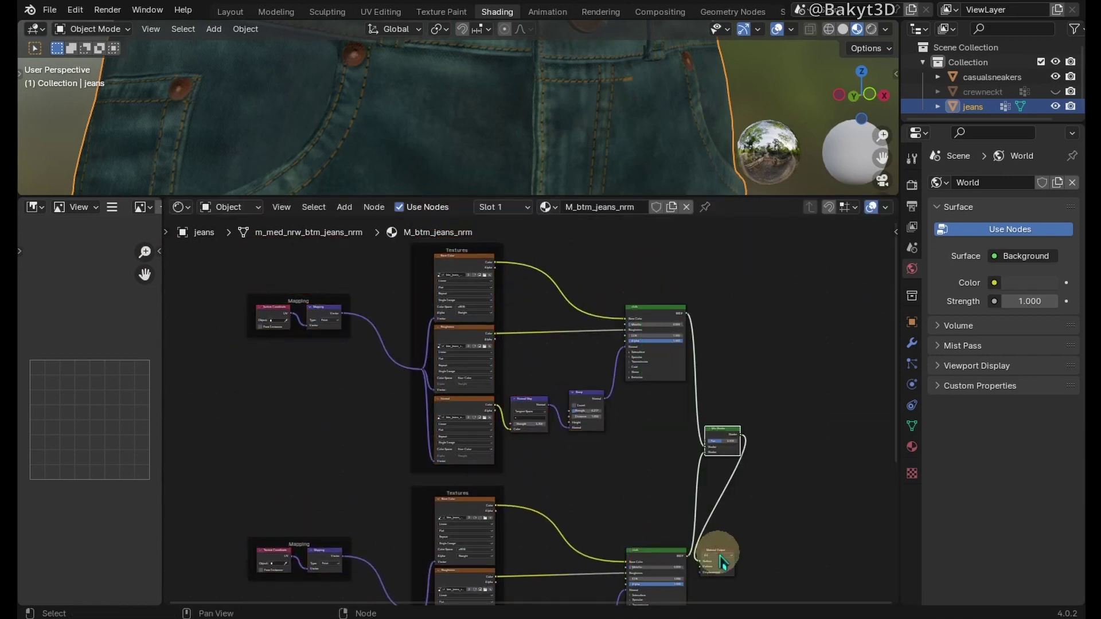
left_click_drag(723, 562, 768, 515)
left_click(779, 426)
Step: Label the duplicated upper Principled BSDF node "metal"
scroll(658, 307, "up", 8)
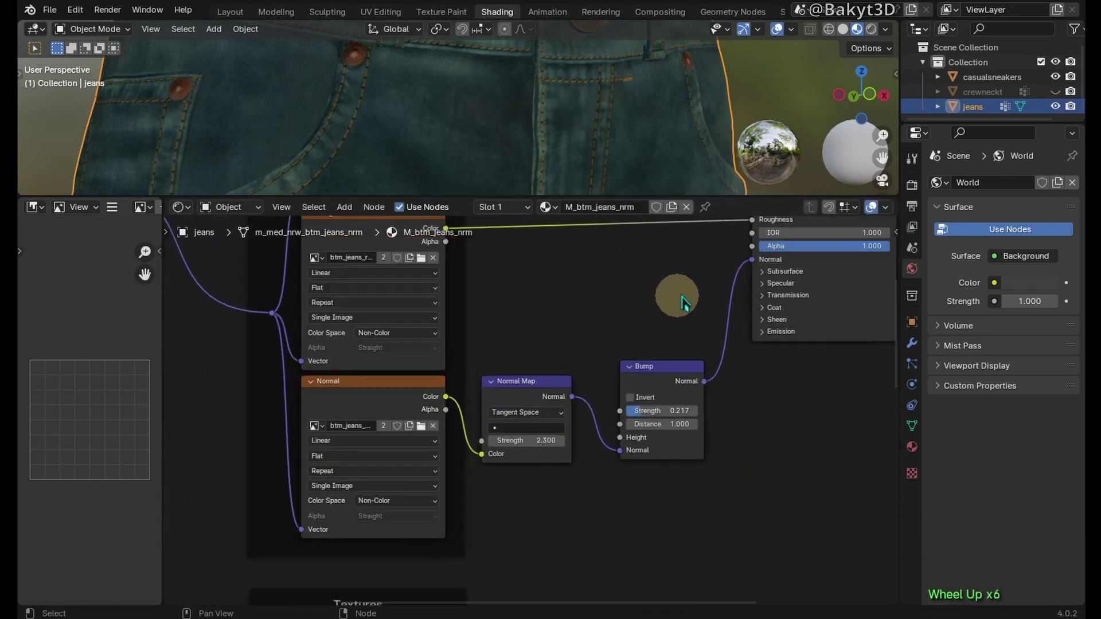
key("F2")
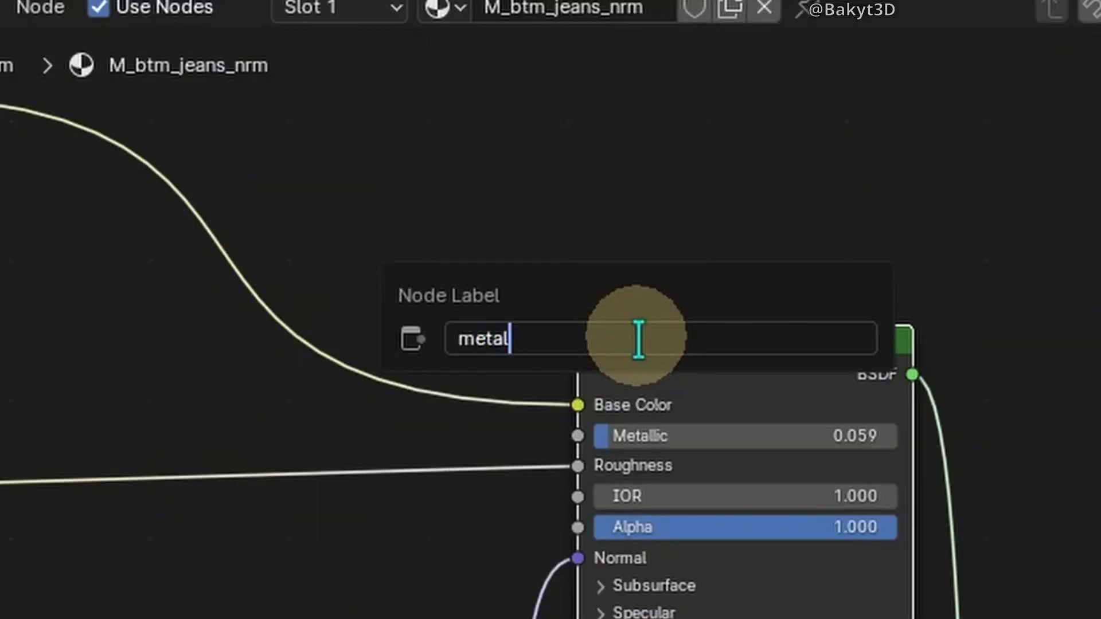
type("metal")
key("Return")
Step: Remove the Bump node and Roughness texture from the metal shader's setup and move its Base Color texture down beside the Normal texture
middle_click_drag(560, 425, 560, 295)
left_click_drag(528, 390, 602, 491, "alt")
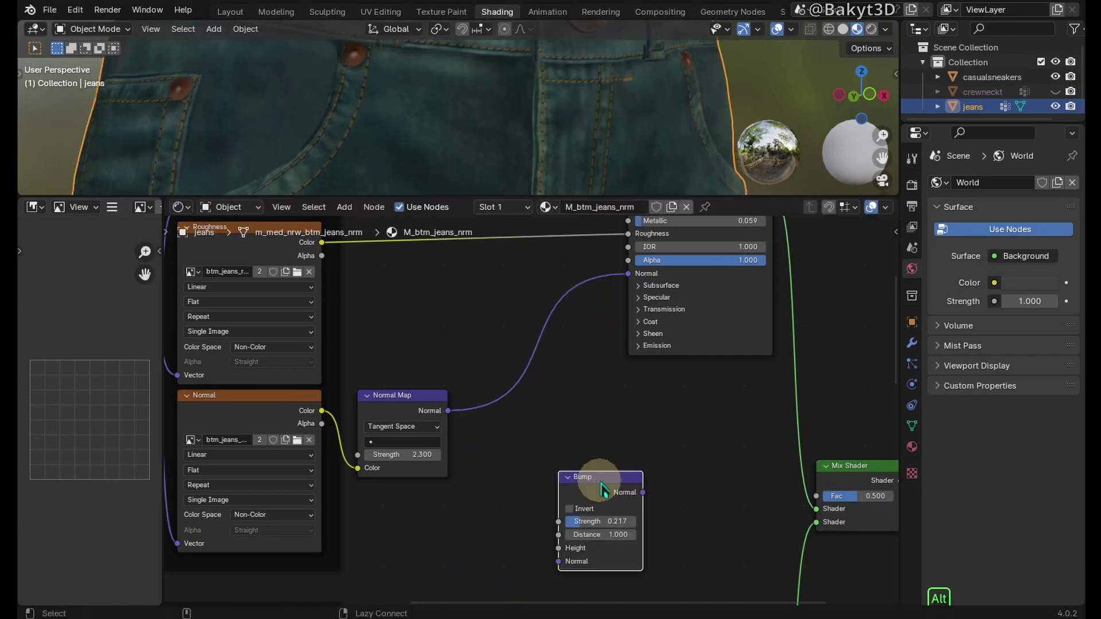
key("x")
middle_click_drag(495, 350, 549, 401)
left_click(326, 293)
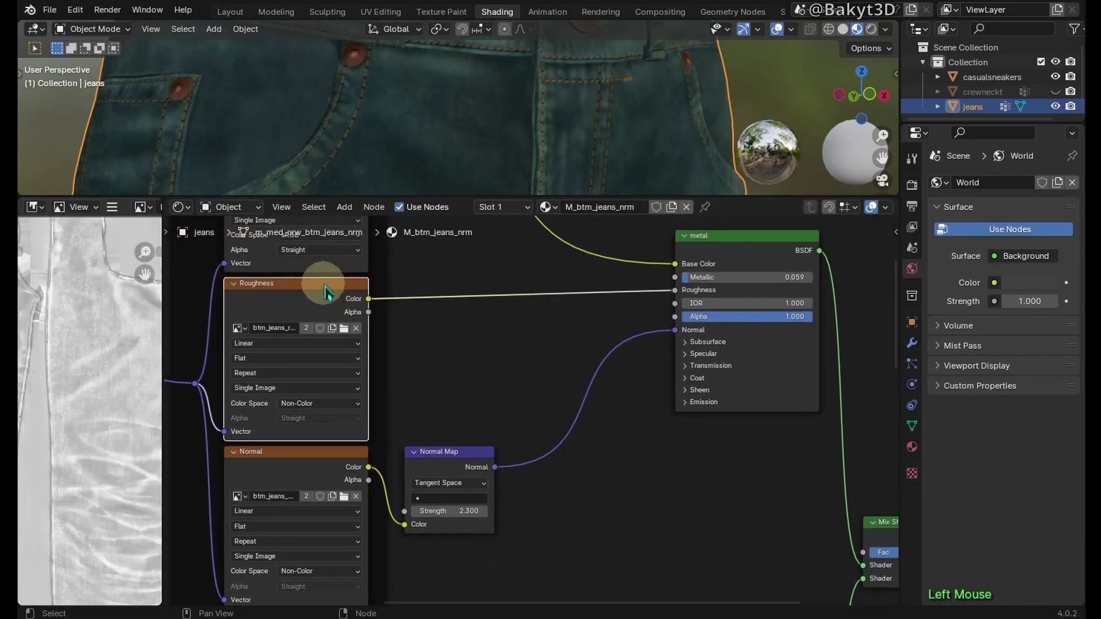
key("x")
middle_click_drag(325, 292, 338, 441)
left_click_drag(311, 282, 314, 449)
Step: Add btm_jeans_nrm_AO.PNG from File Explorer as an image texture node above the metal shader's Base Color texture
left_click_drag(781, 397, 709, 493)
middle_click_drag(713, 442, 757, 297)
left_click(113, 603)
left_click(113, 609)
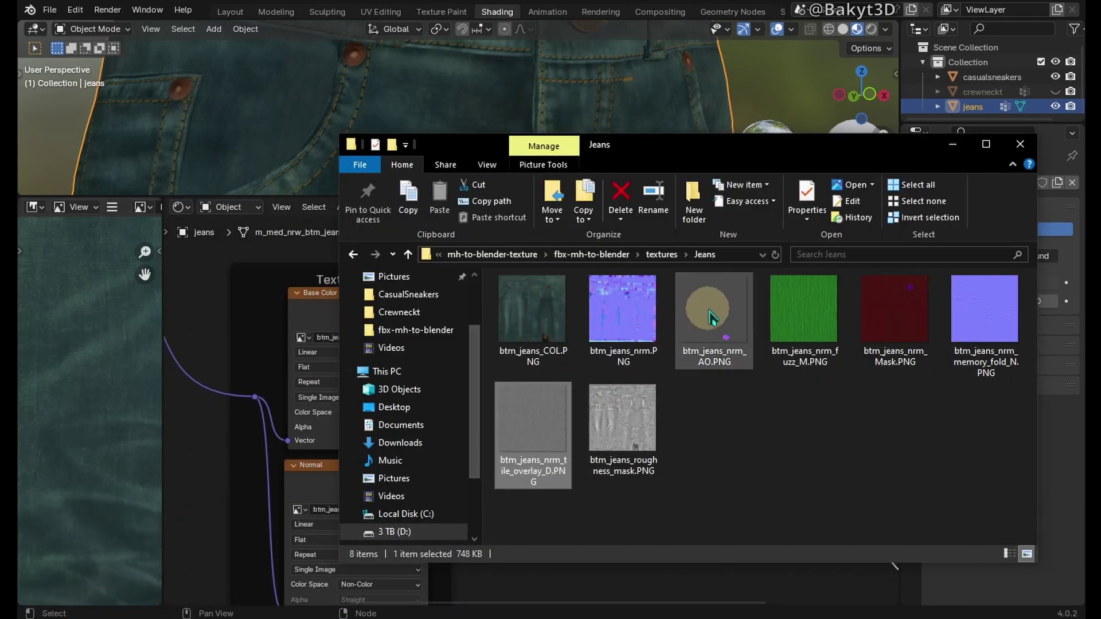
left_click_drag(710, 315, 207, 284)
left_click(290, 267)
scroll(290, 267, "down", 2)
middle_click_drag(289, 267, 337, 410)
left_click_drag(383, 414, 384, 335)
Step: Move the Mix Shader up beside the metal shader and link the AO texture's Color to its Fac
middle_click_drag(709, 416, 584, 344)
left_click(743, 548)
left_click_drag(748, 541, 687, 342)
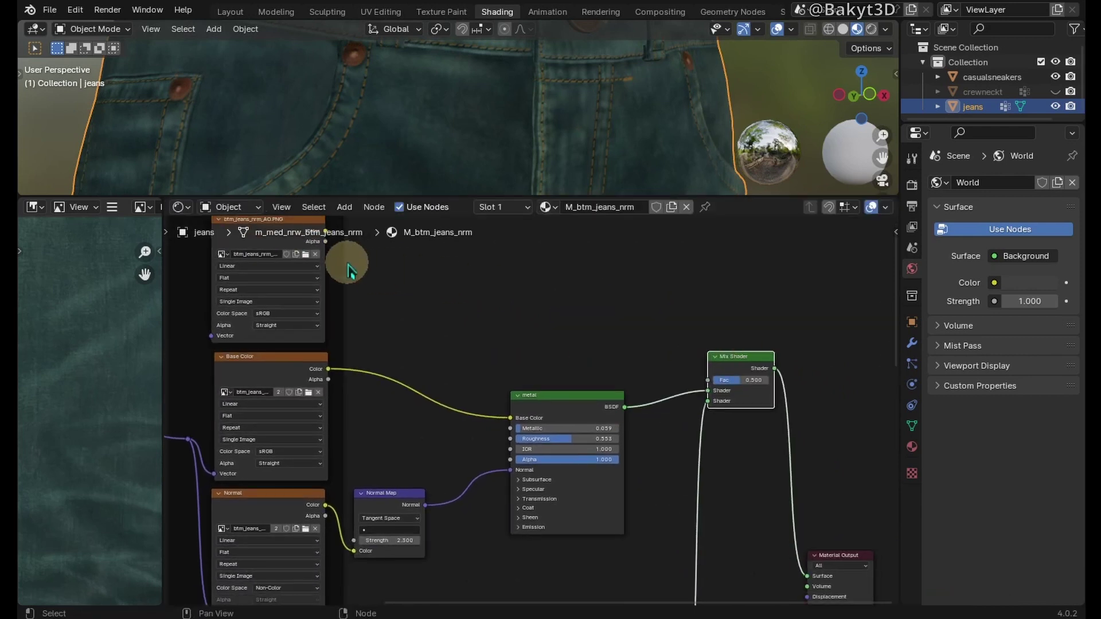
middle_click_drag(347, 270, 363, 399)
left_click_drag(326, 329, 537, 375)
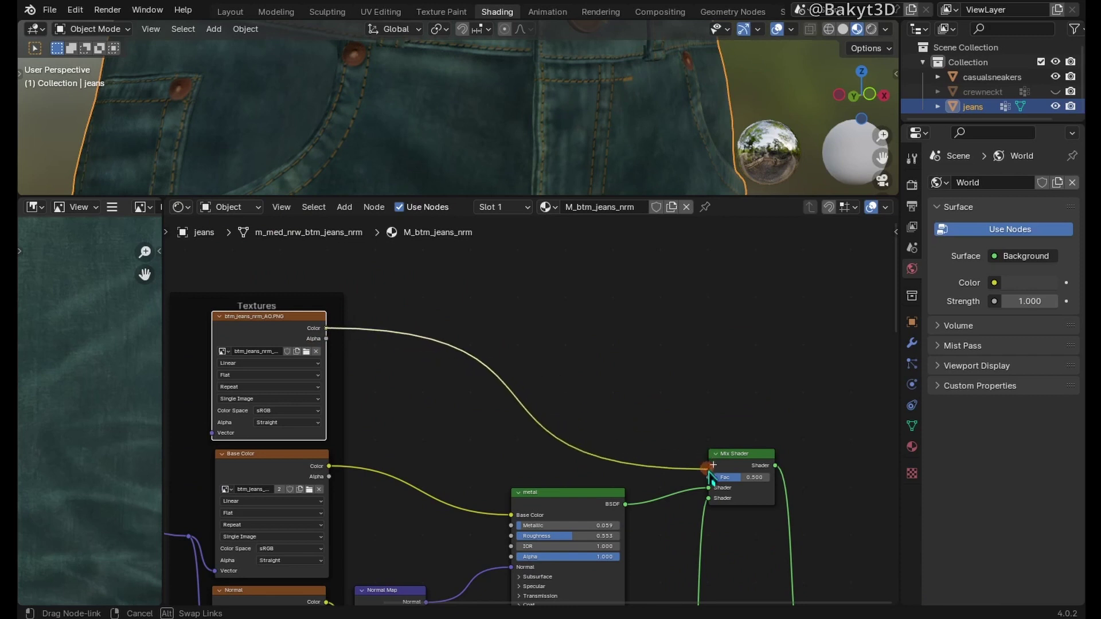
Step: Set the metal shader's Metallic to 1.000
middle_click_drag(519, 148, 534, 189, "shift")
middle_click_drag(659, 570, 724, 405, "shift")
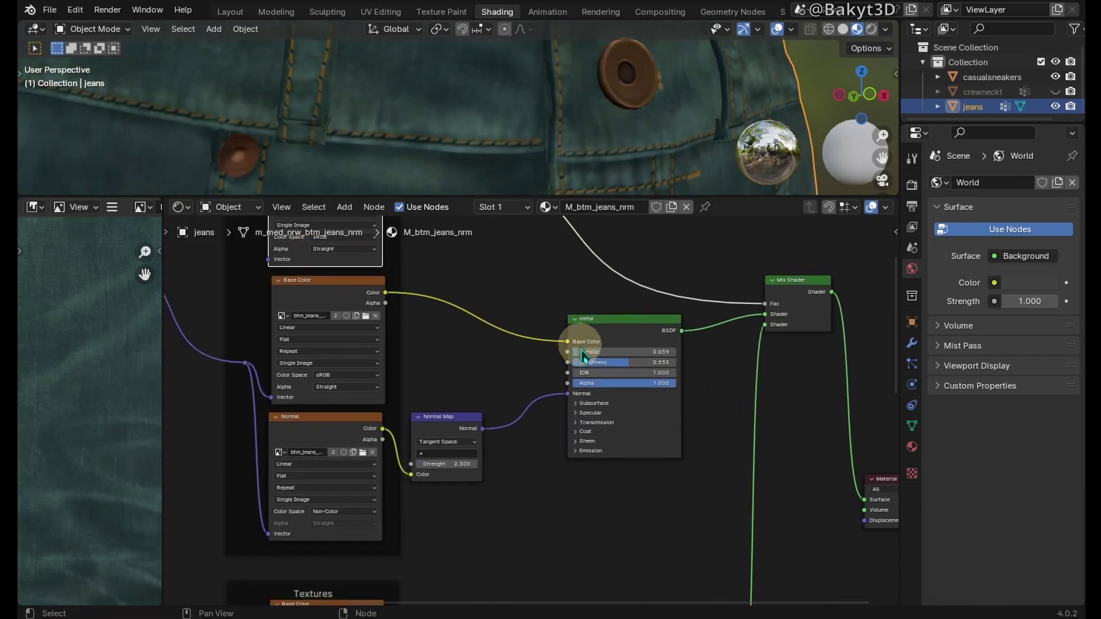
left_click_drag(609, 346, 675, 344)
Step: Swap the metal and cloth shader inputs of the Mix Shader and link the mapping vector to the AO texture
scroll(669, 359, "down", 3)
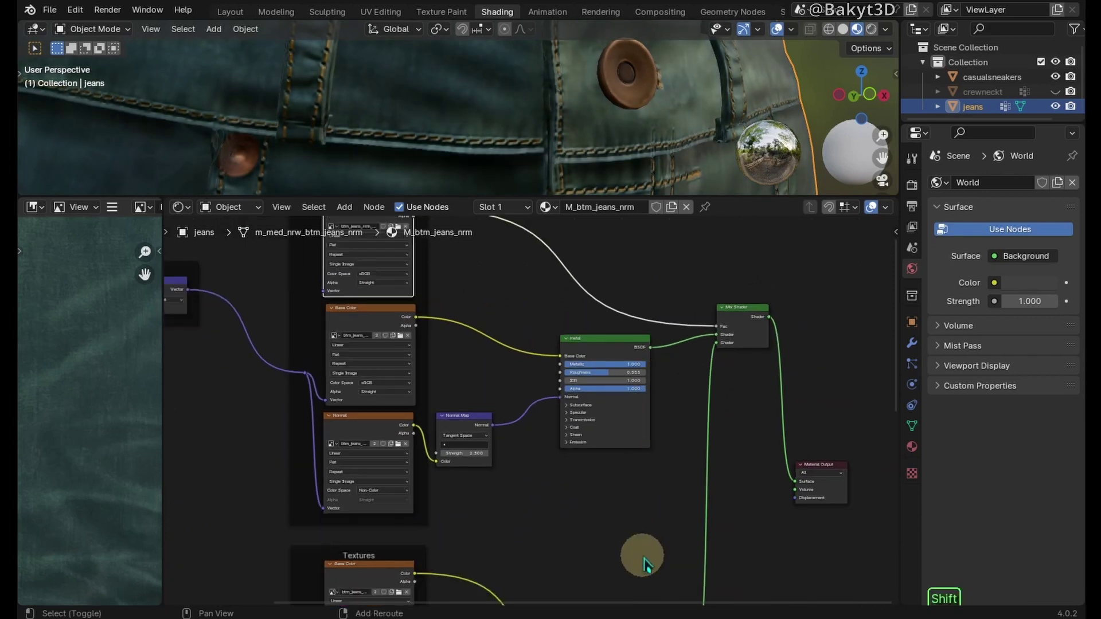
middle_click_drag(644, 555, 623, 444, "shift")
left_click(656, 534, "shift")
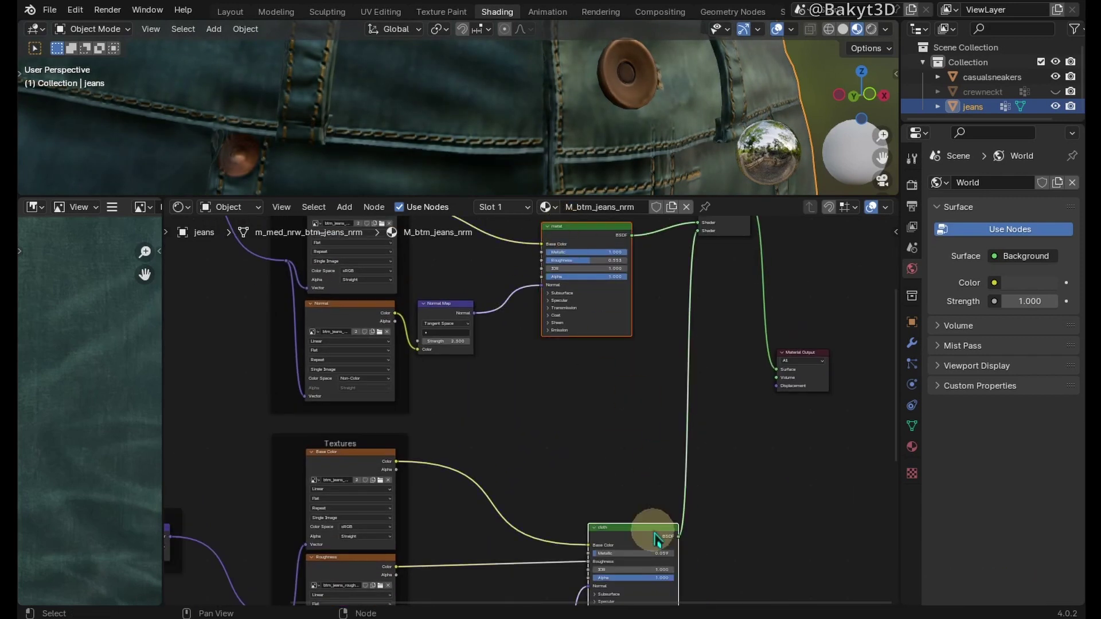
key("alt+s")
middle_click_drag(634, 394, 680, 559, "shift")
left_click_drag(332, 433, 348, 352)
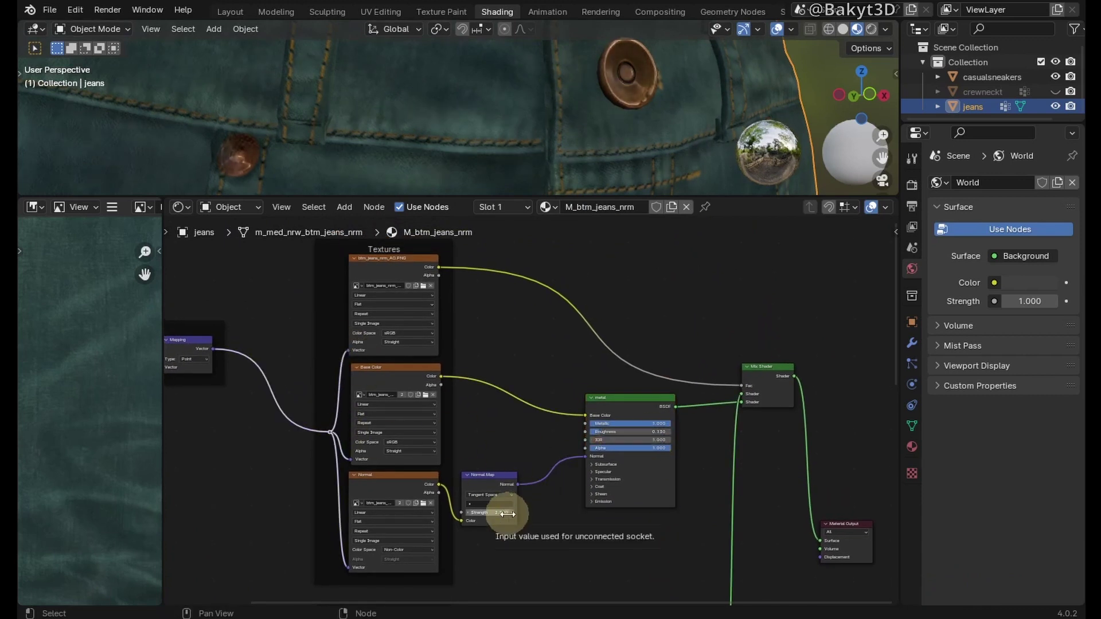
Step: Insert a Separate Color node after the AO texture and link its Blue output to the Mix Shader's Fac
key("shift+a")
type("sep")
key("Down")
key("Return")
left_click(557, 306)
left_click_drag(661, 363, 746, 386)
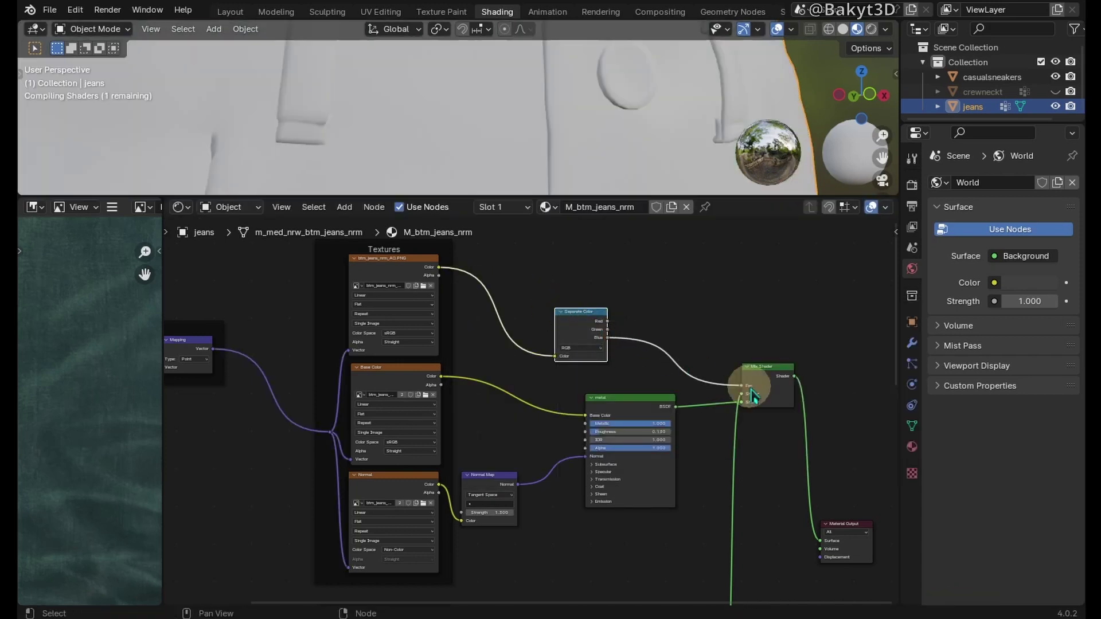
Step: Set the metal shader's Normal Map strength to 0.900 and the fabric shader's Bump strength to 0.192
left_click_drag(492, 513, 503, 512)
middle_click_drag(545, 559, 563, 536)
scroll(550, 449, "up", 5)
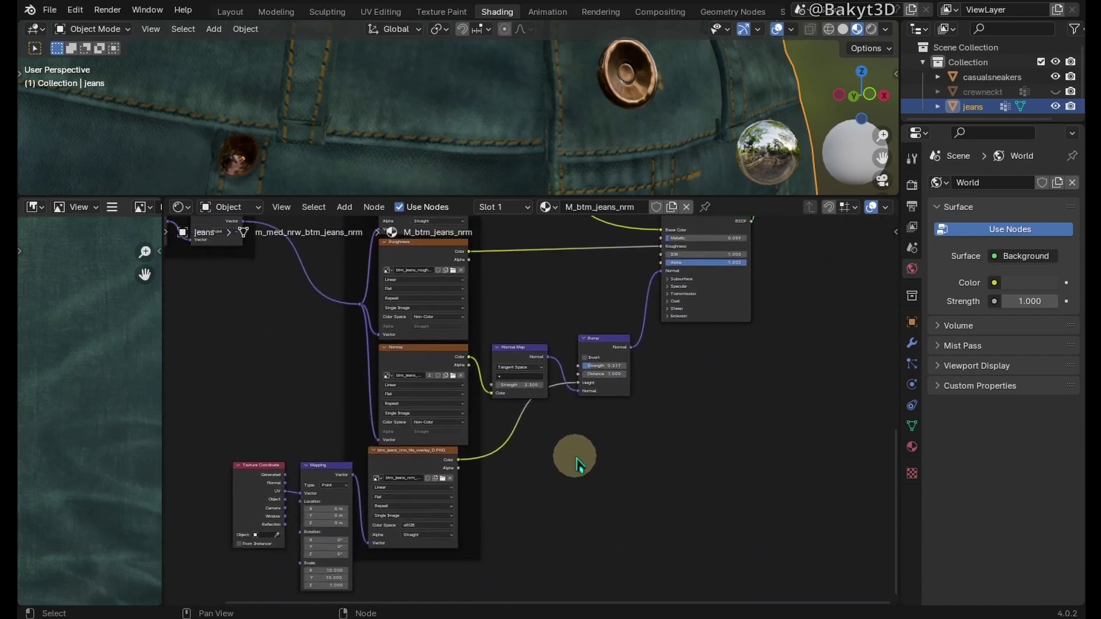
scroll(508, 424, "up", 1)
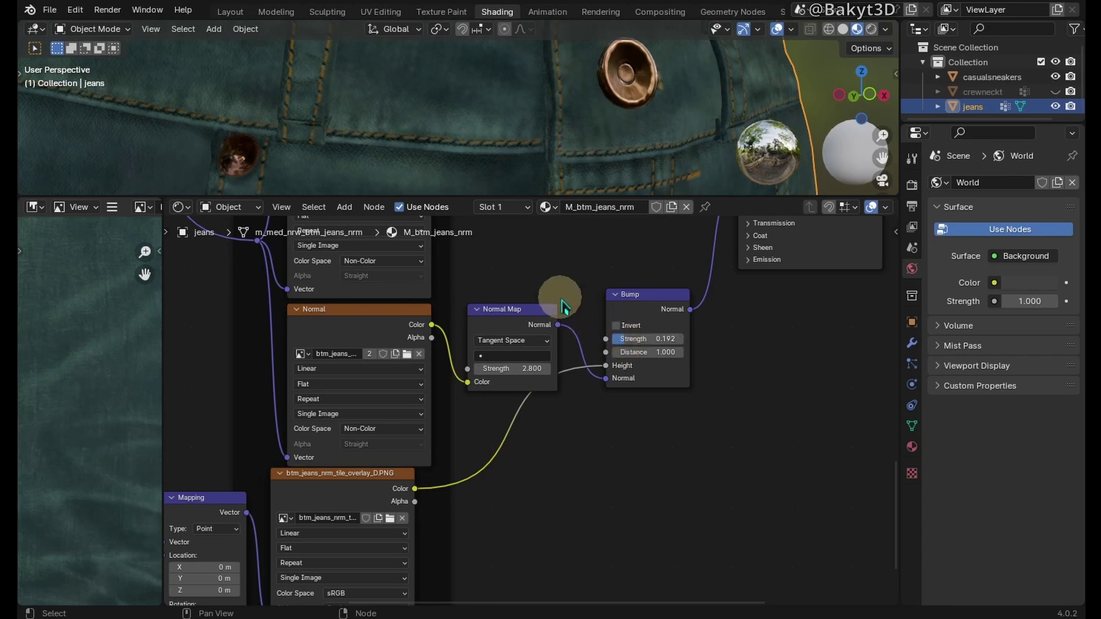
Step: Examine the complete jeans node tree in a maximized node editor, from the mapping and textures through to the mixed shaders
scroll(567, 309, "down", 1)
key("ctrl+alt+space")
scroll(534, 258, "down", 2)
middle_click_drag(522, 249, 734, 373)
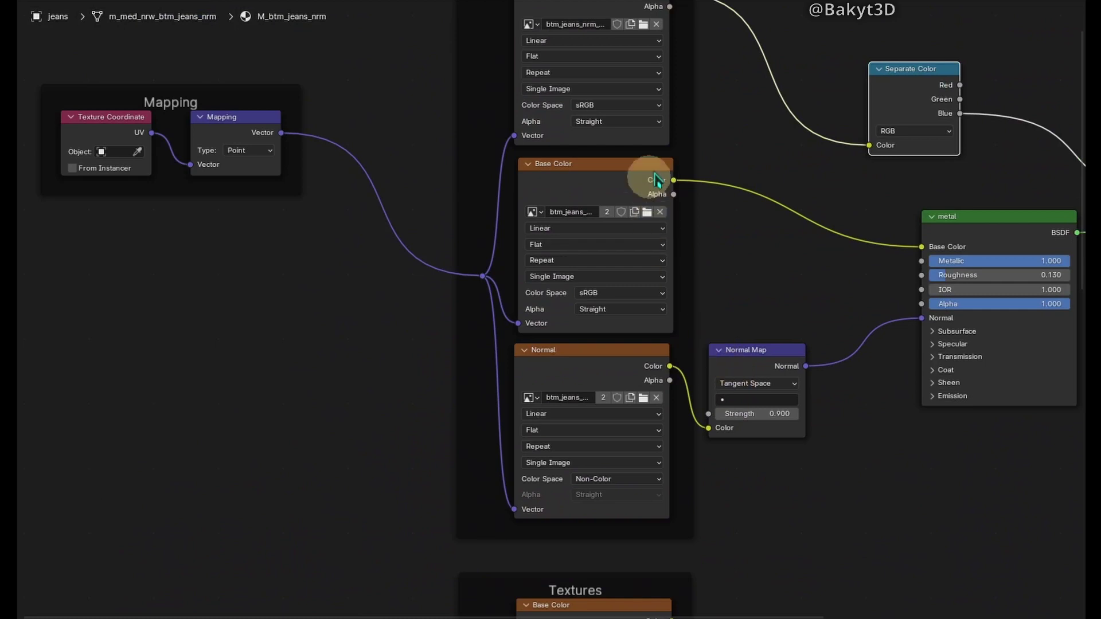
middle_click_drag(693, 130, 686, 214)
scroll(740, 218, "down", 1)
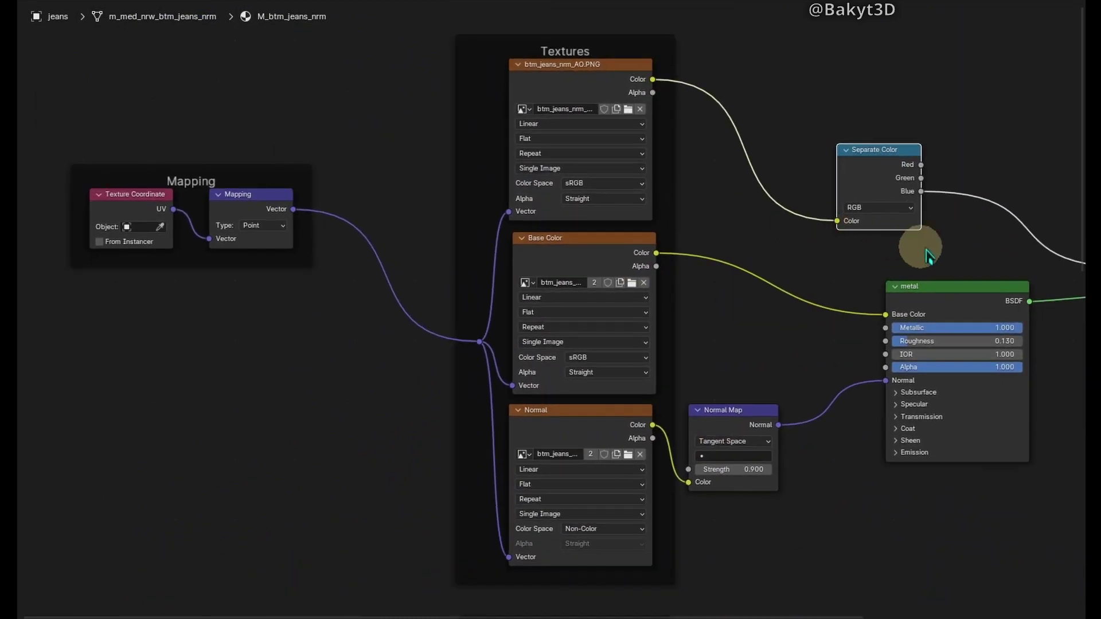
middle_click_drag(971, 247, 511, 40)
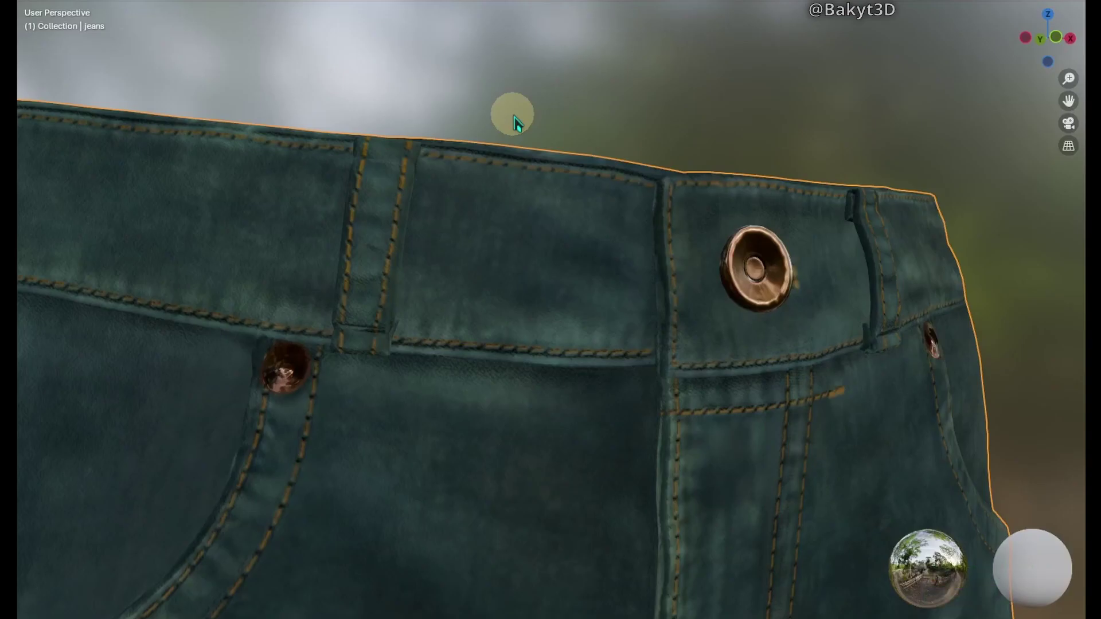
scroll(514, 123, "down", 3)
mouse_move(482, 290)
middle_mouse_down("shift")
mouse_move(499, 280)
mouse_move(506, 315)
mouse_move(607, 356)
mouse_move(504, 364)
mouse_move(430, 319)
mouse_move(481, 350)
mouse_move(467, 337)
mouse_move(556, 258)
middle_mouse_up("shift")
scroll(432, 320, "down", 3)
left_click(759, 374)
key("ctrl+alt+space")
Step: Hide the jeans and delete the sneaker material's extra nodes, keeping only the Principled BSDF and Material Output
left_click(1055, 107)
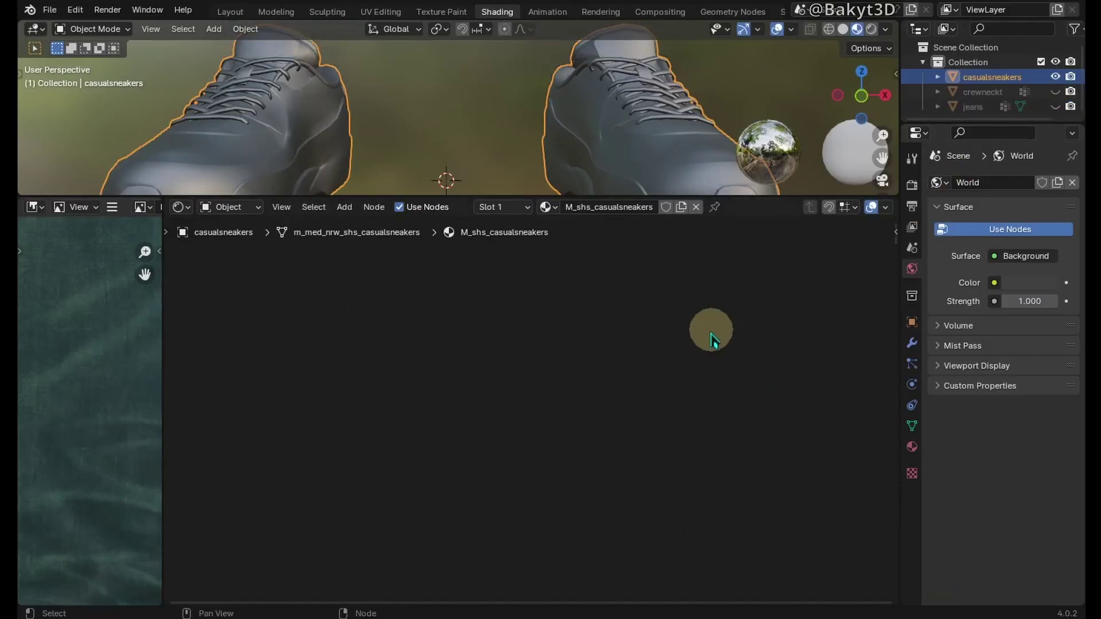
key("KP_Decimal")
key("Delete")
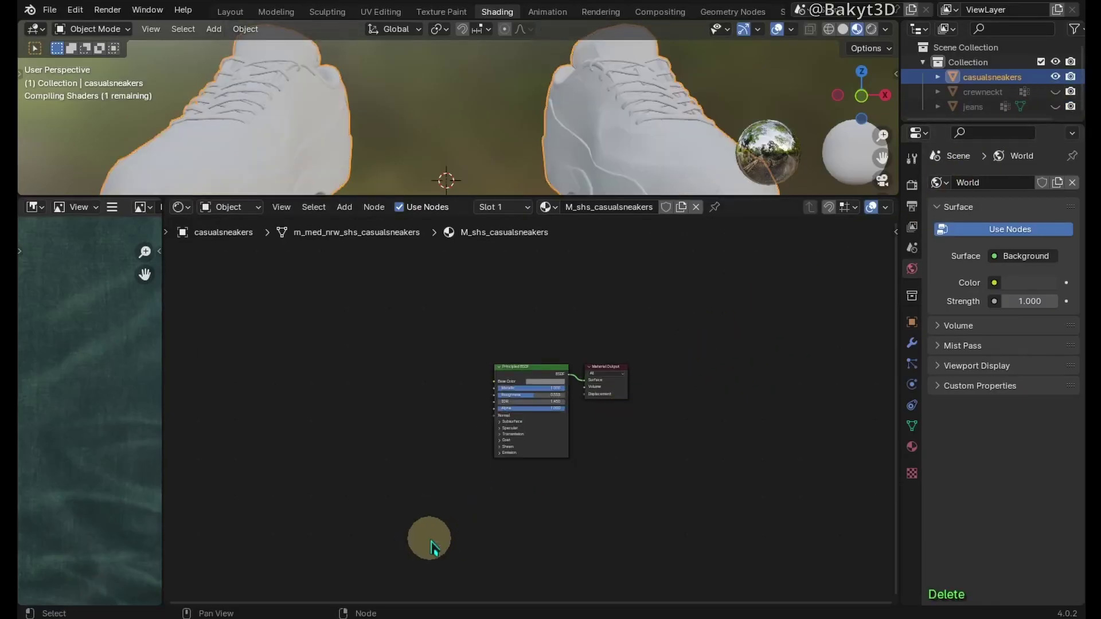
Step: In File Explorer's CasualSneakers textures folder, rename the mask to shs_casualsneakers_col.PNG and the normal map to shs_casualsneakers_nrm.PNG
mouse_move(77, 618)
left_click(108, 606)
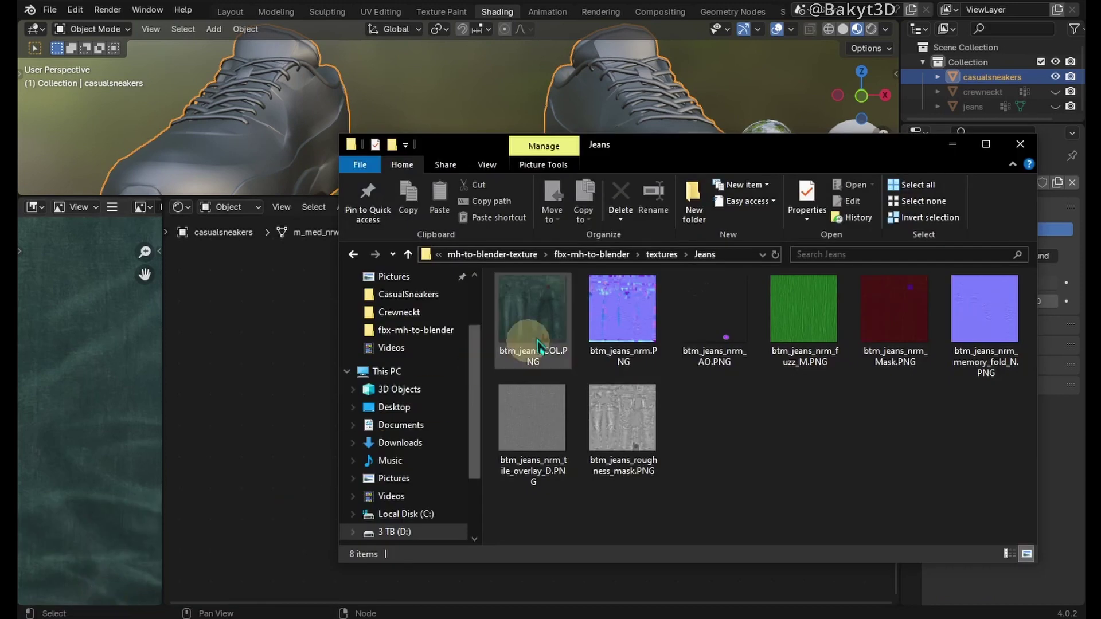
left_click(667, 255)
double_click(532, 319)
left_click(605, 361)
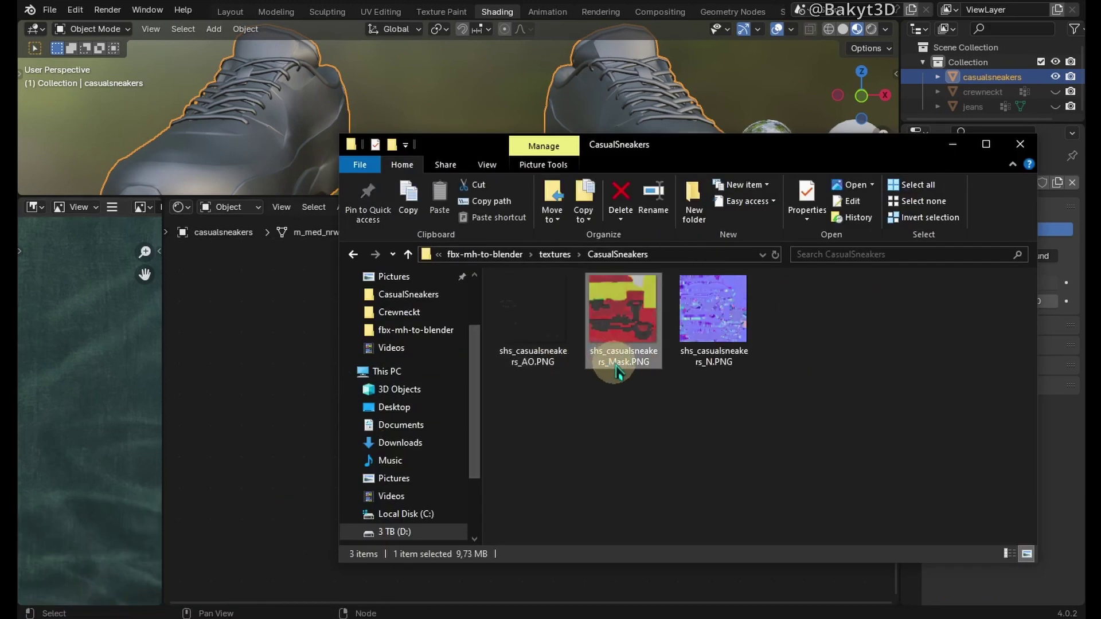
left_click(628, 361)
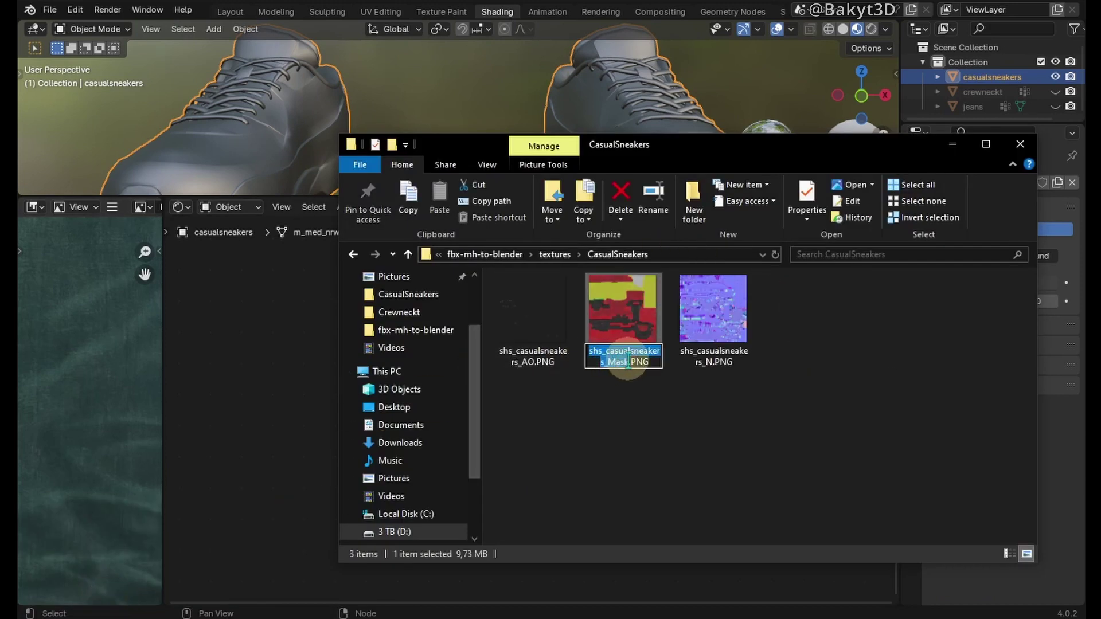
left_click(711, 367)
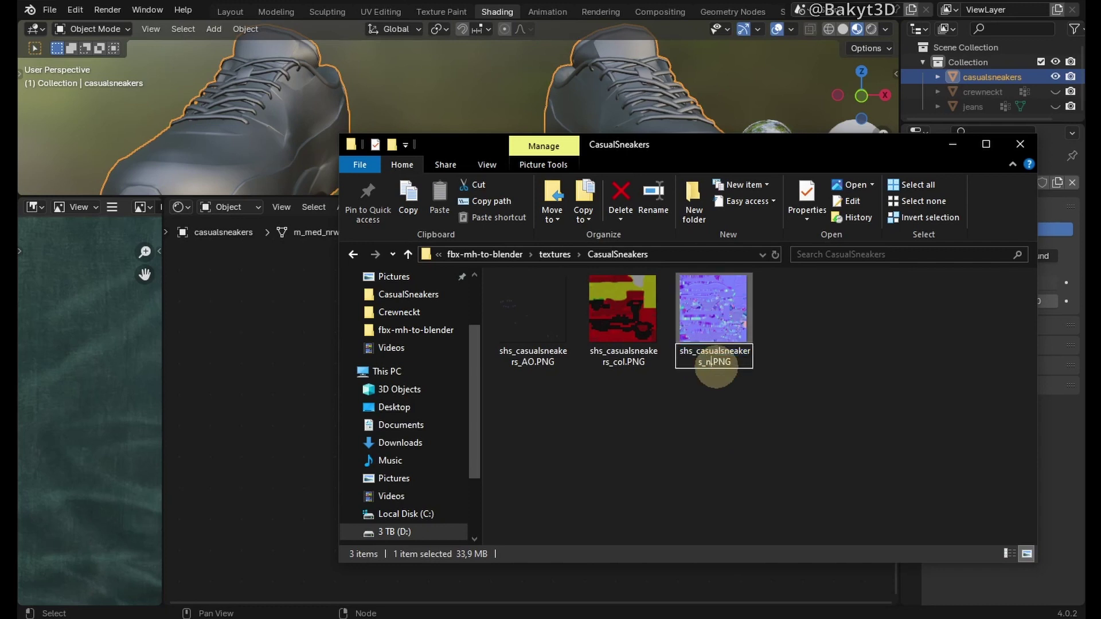
left_click(288, 443)
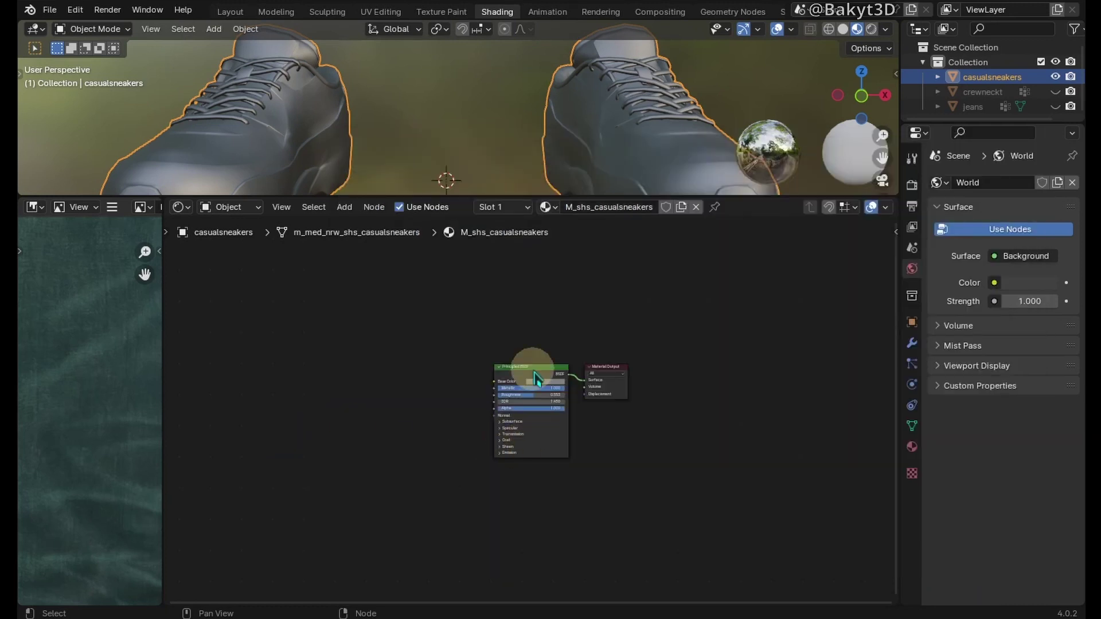
Step: Run Principled Texture Setup on the sneaker shader with the col and nrm textures from the CasualSneakers folder
key("ctrl+shift+t")
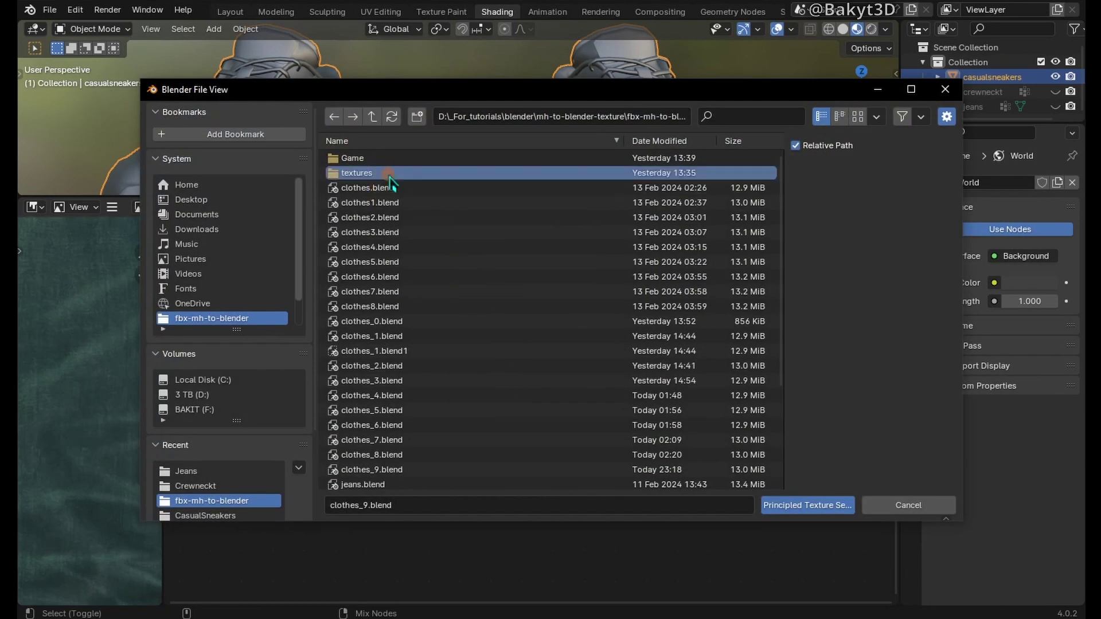
double_click(389, 175)
double_click(386, 159)
left_click(386, 175)
left_click(385, 189, "shift")
key("Return")
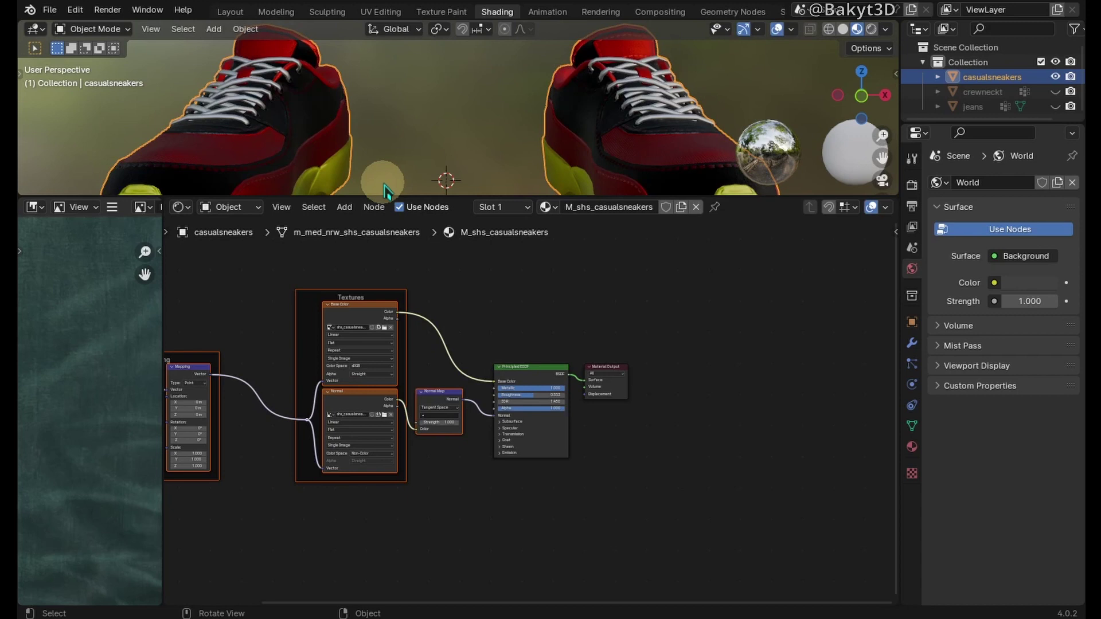
Step: Duplicate the Principled BSDF above the original and label the copy "lace holes"
left_click(526, 376)
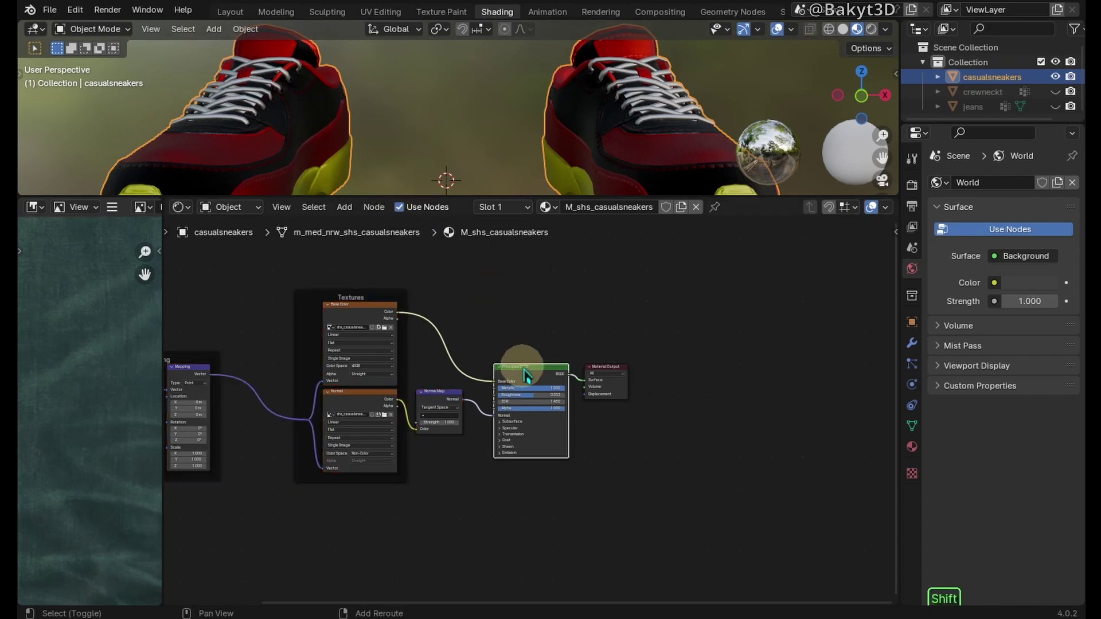
key("shift+d")
left_click(522, 251)
scroll(522, 251, "up", 4)
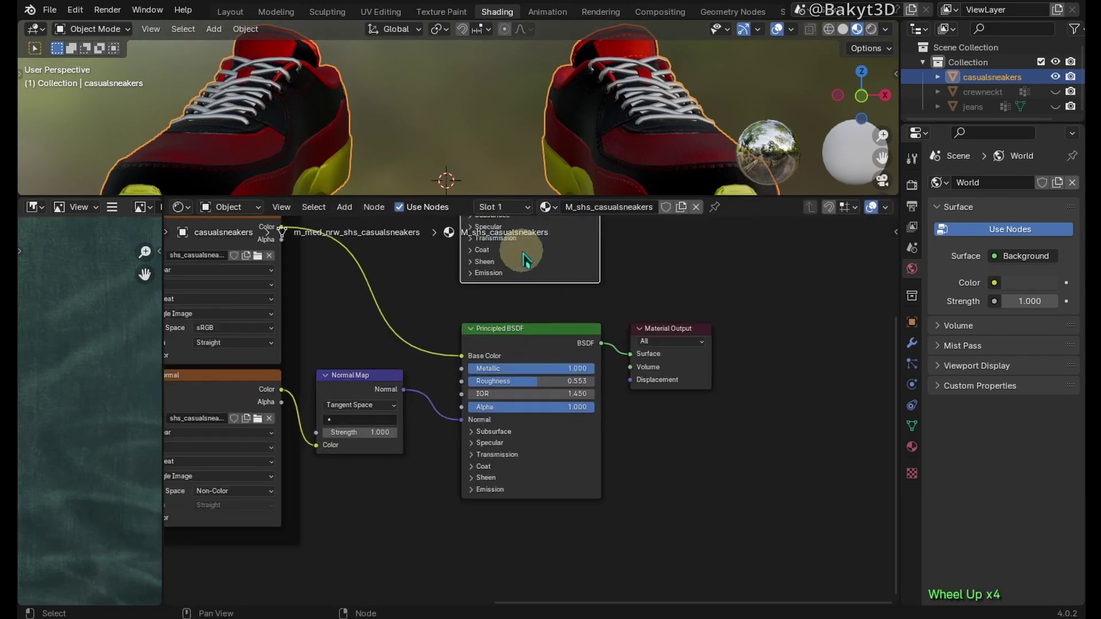
key("F2")
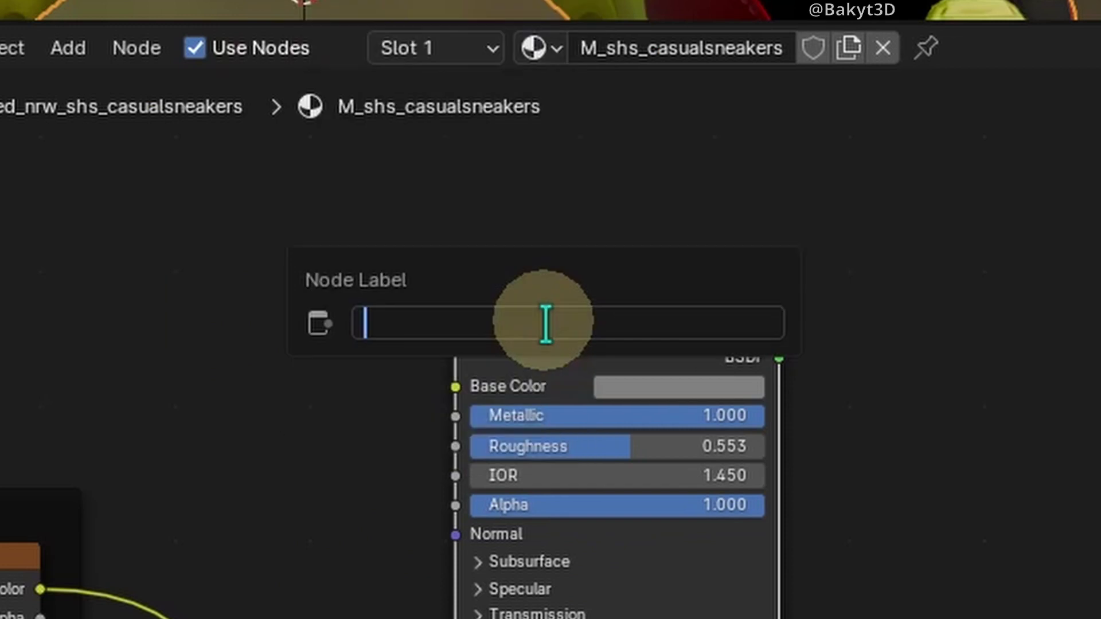
type("lace holes")
key("Return")
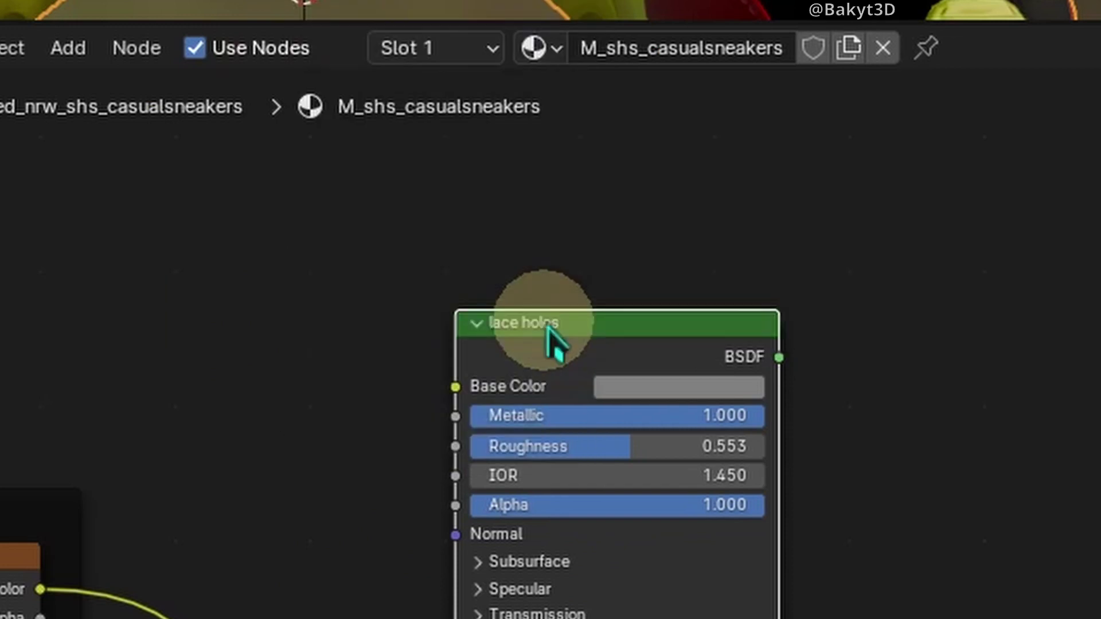
Step: Combine both sneaker shaders in a Mix Shader and link the Color of an added shs_casualsneakers_AO.PNG texture to its Fac
right_click_drag(574, 448, 561, 573, "ctrl+shift")
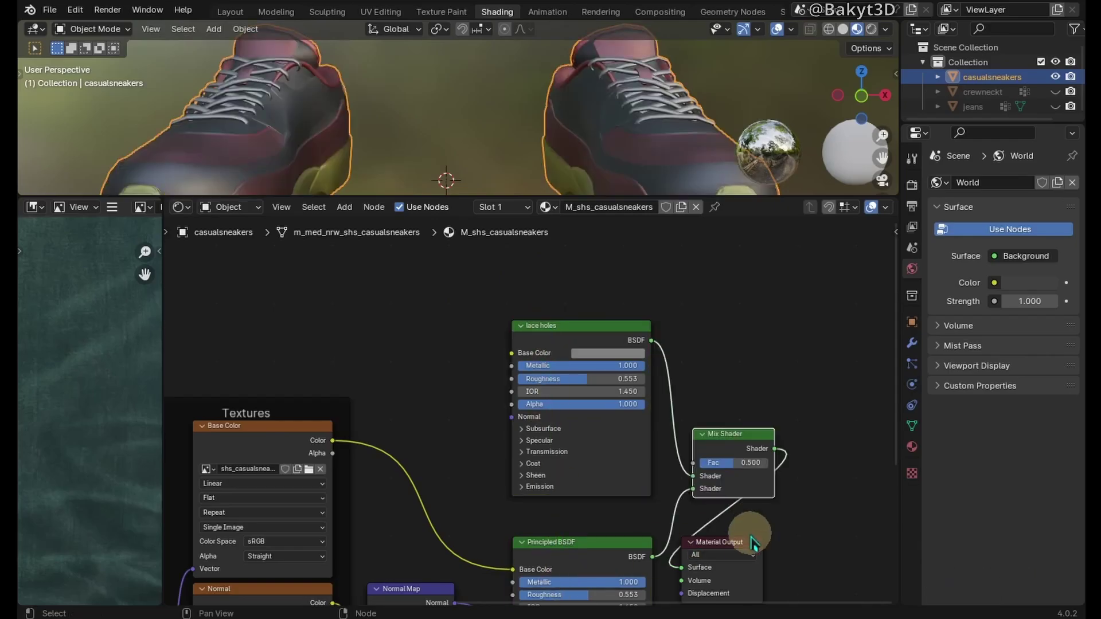
left_click_drag(755, 542, 864, 435)
mouse_move(173, 618)
left_click(95, 567)
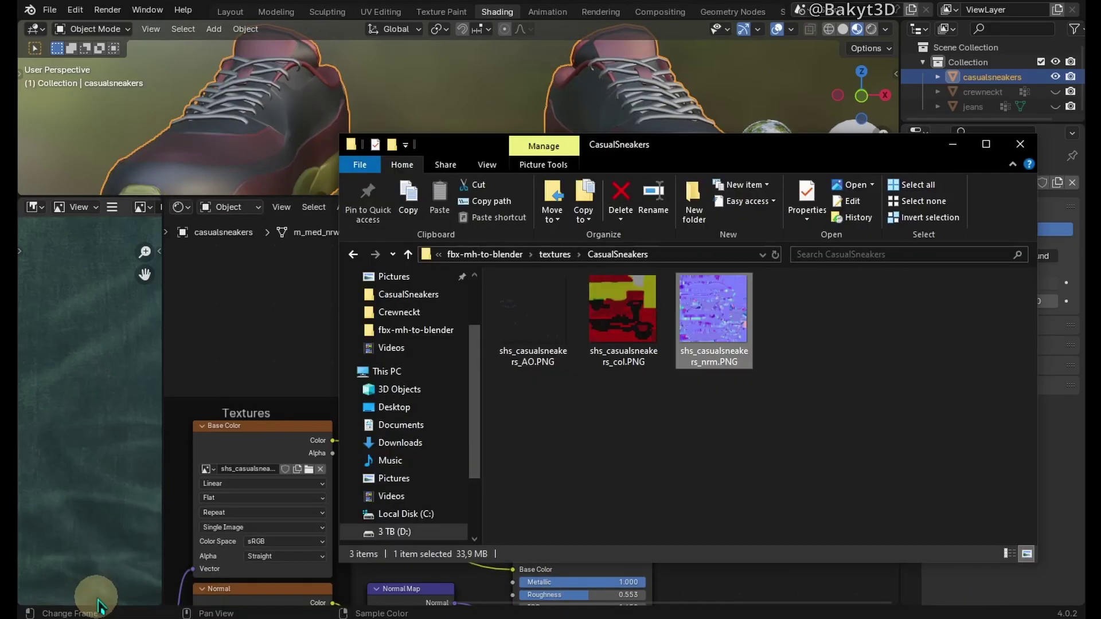
left_click_drag(551, 318, 236, 338)
left_click(236, 259)
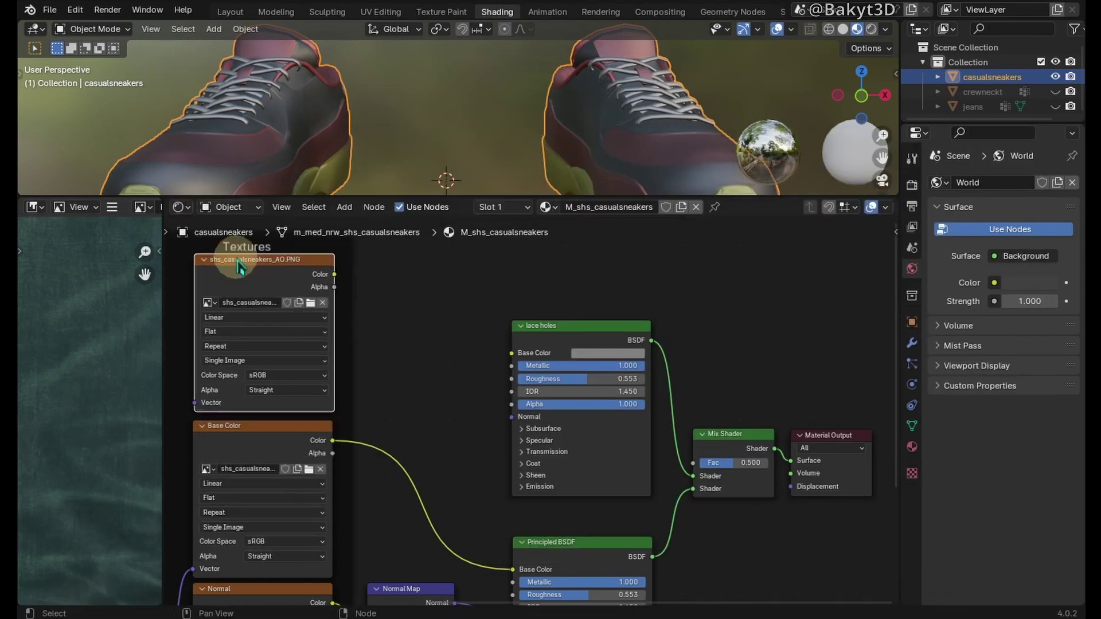
left_click_drag(335, 274, 701, 471)
Step: Swap the Mix Shader's two shader inputs and set the lace holes shader's Base Color to white
left_click(582, 331, "shift")
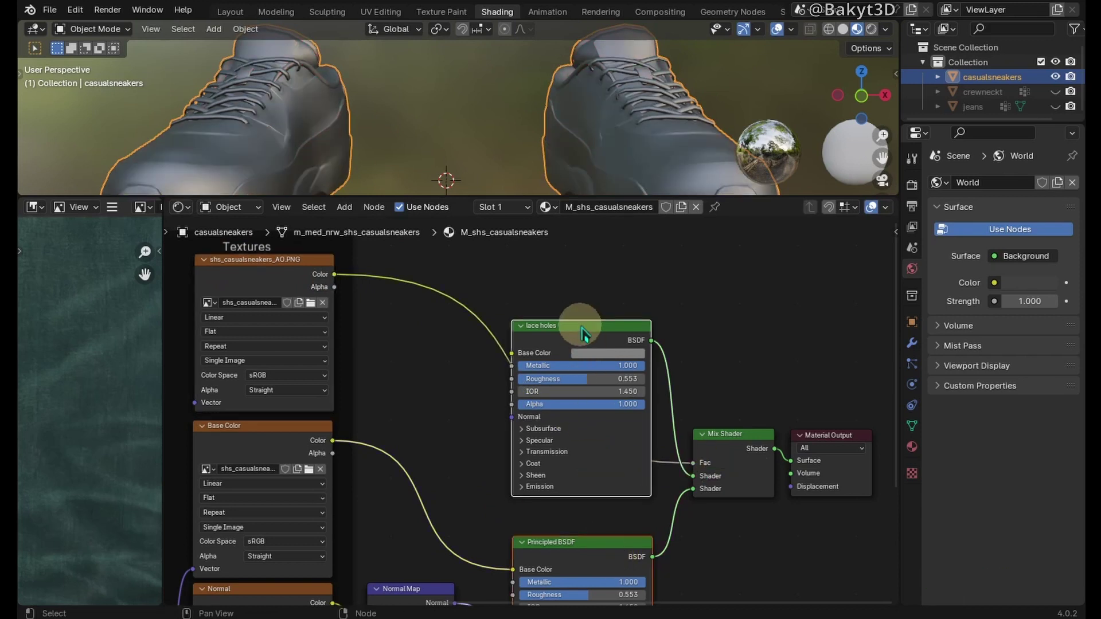
key("alt+s")
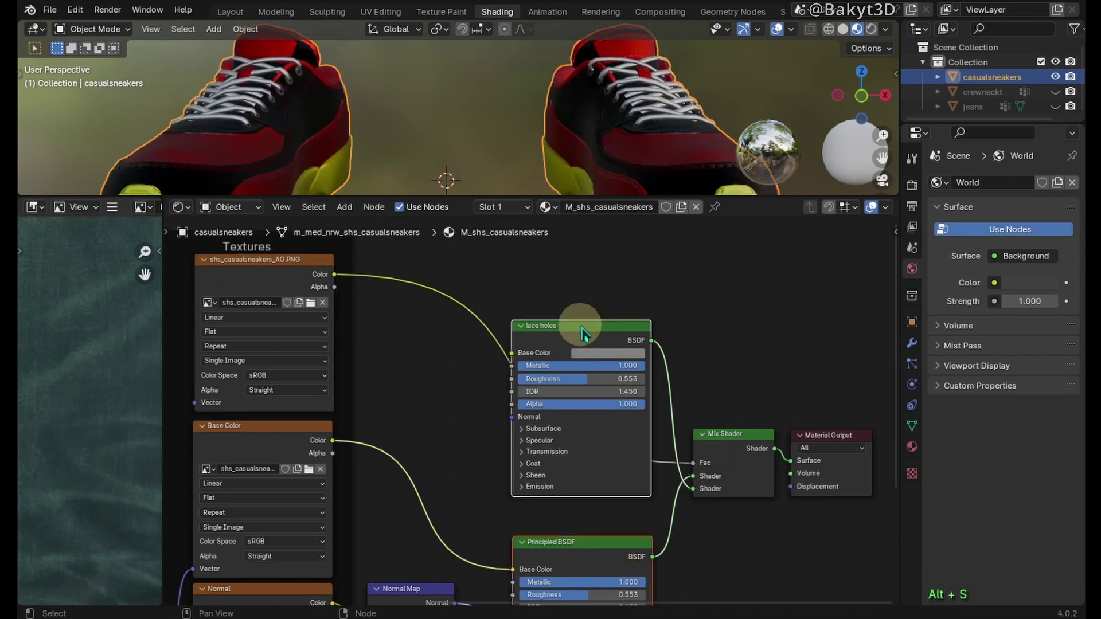
left_click(599, 353)
left_click_drag(690, 230, 691, 179)
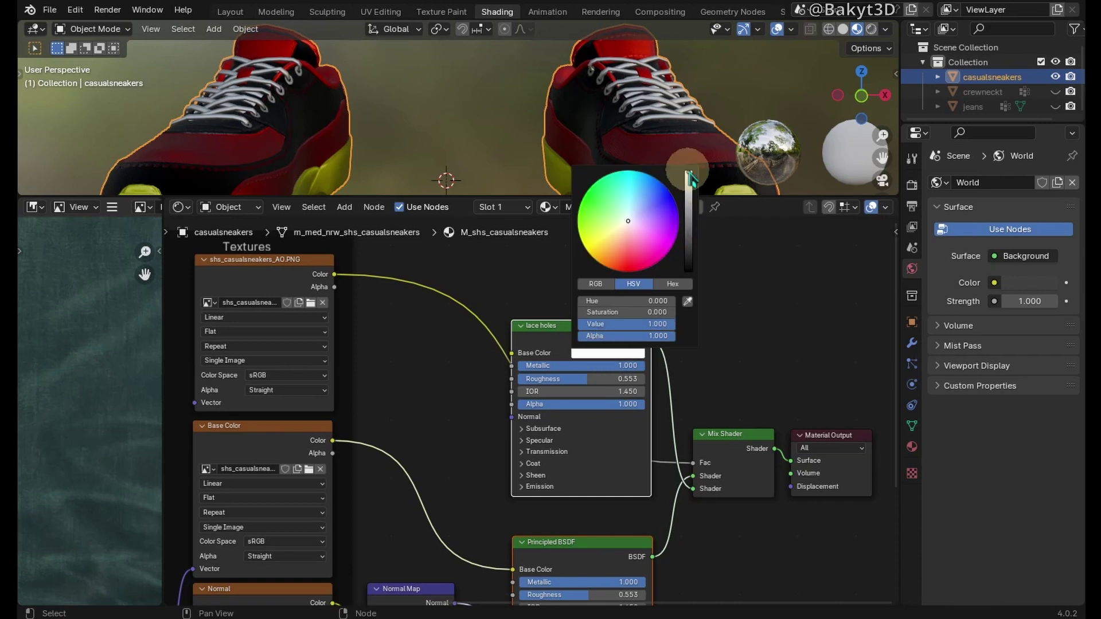
left_click(740, 344)
Step: Move the Mix Shader up, insert a Separate Color node after the AO texture and link its Blue output to Fac
left_click_drag(730, 441, 736, 277)
key("shift+a")
type("sepe")
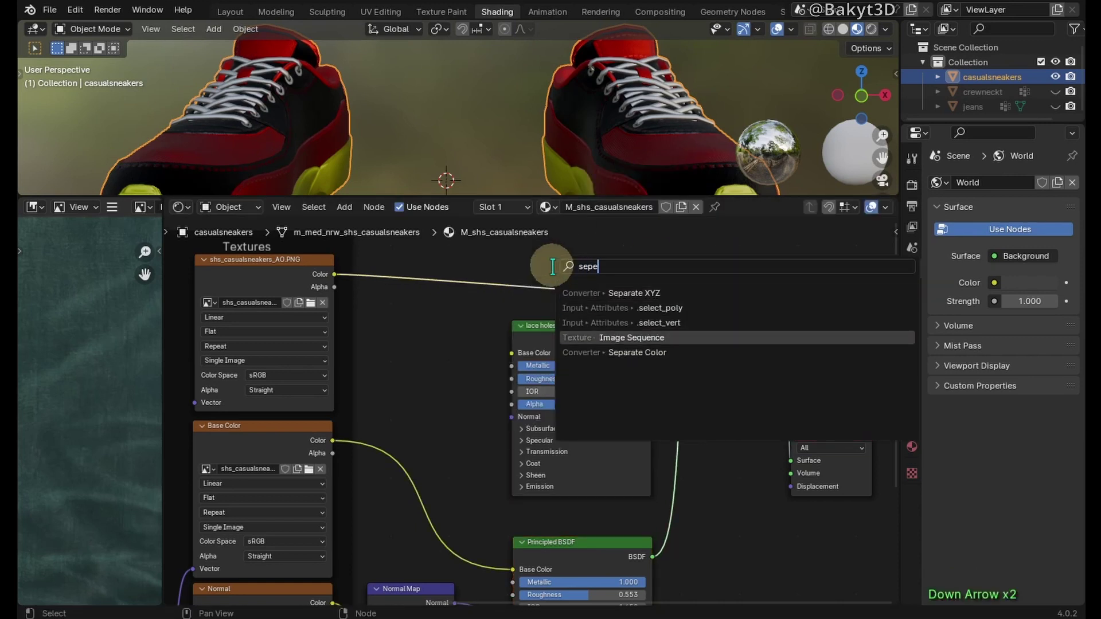
key("Down")
key("Return")
left_click(390, 246)
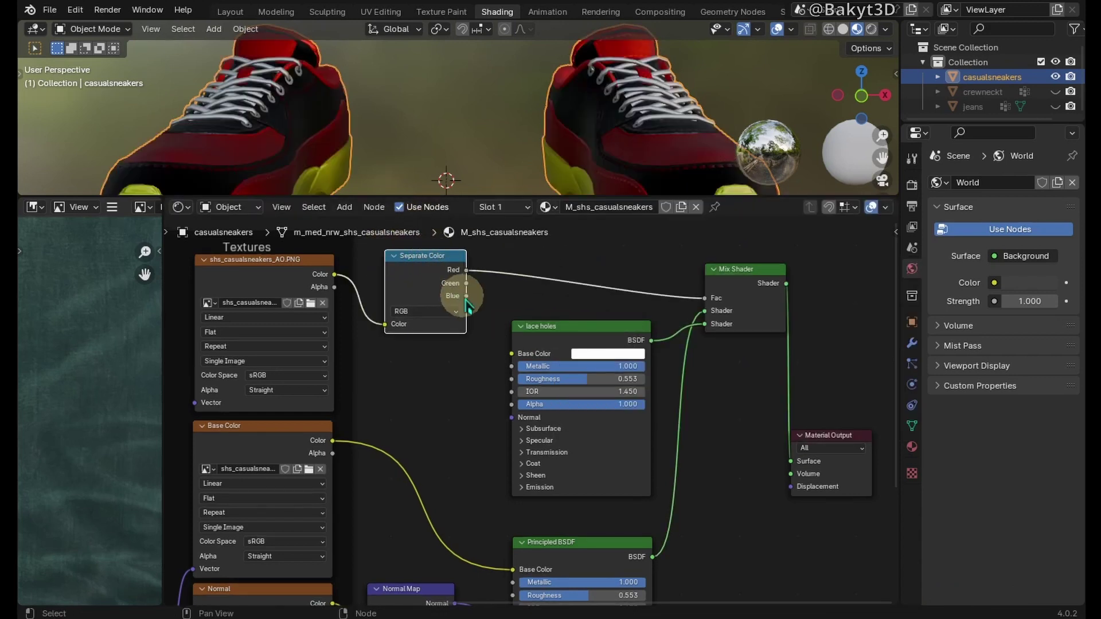
left_click_drag(706, 307, 705, 307)
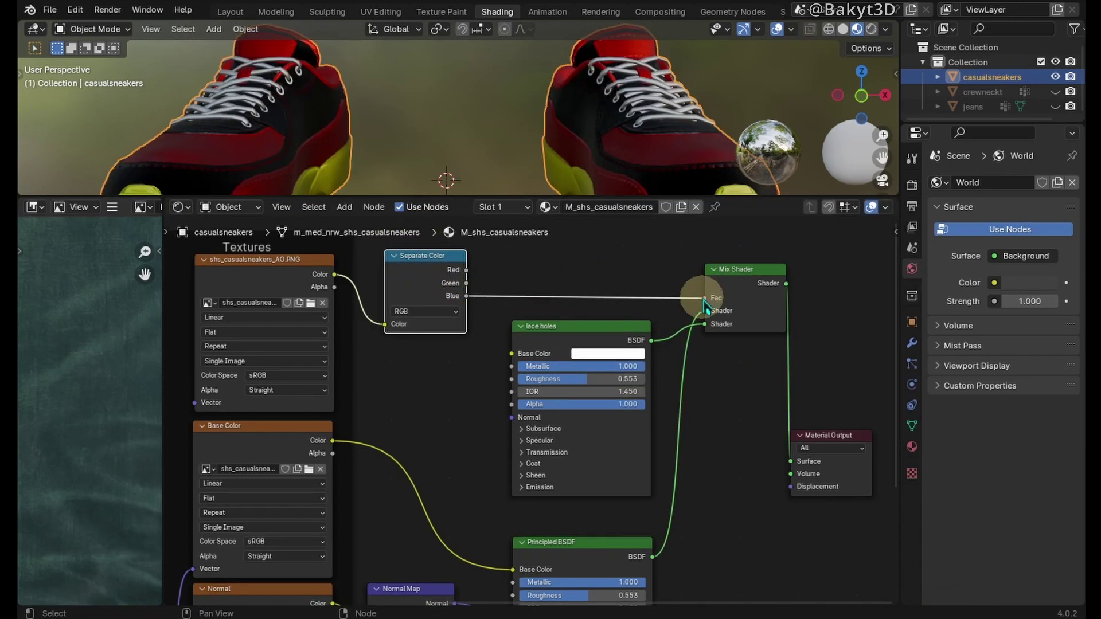
Step: Switch to the UV Editing workspace and frame the whole sneaker mesh and its complete UV layout
left_click(381, 12)
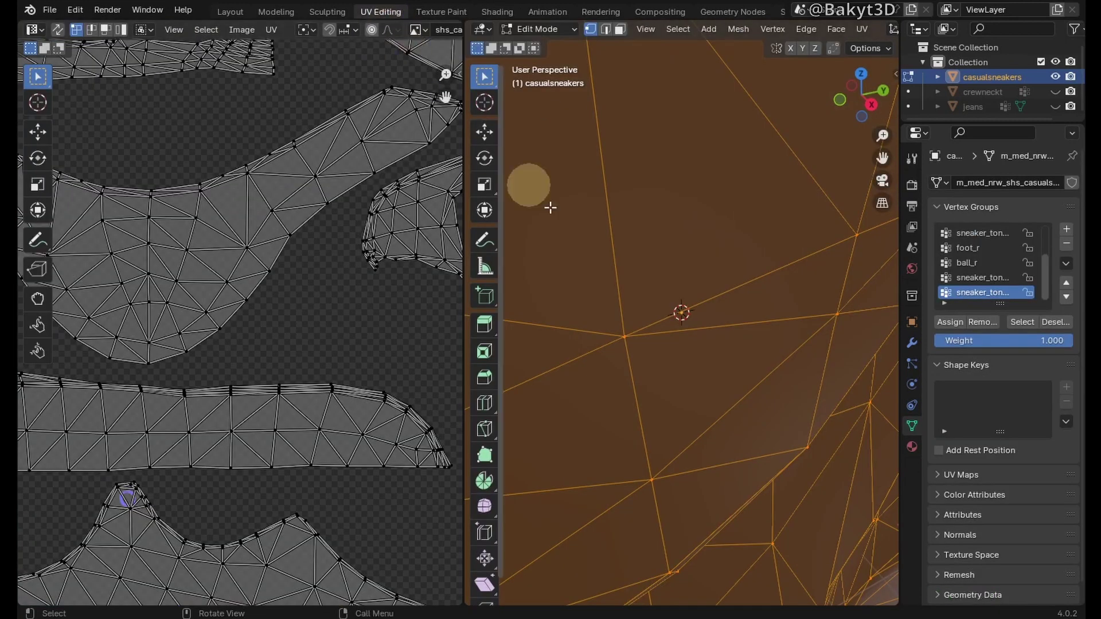
key("KP_Decimal")
scroll(333, 296, "down", 2)
scroll(333, 297, "down", 4)
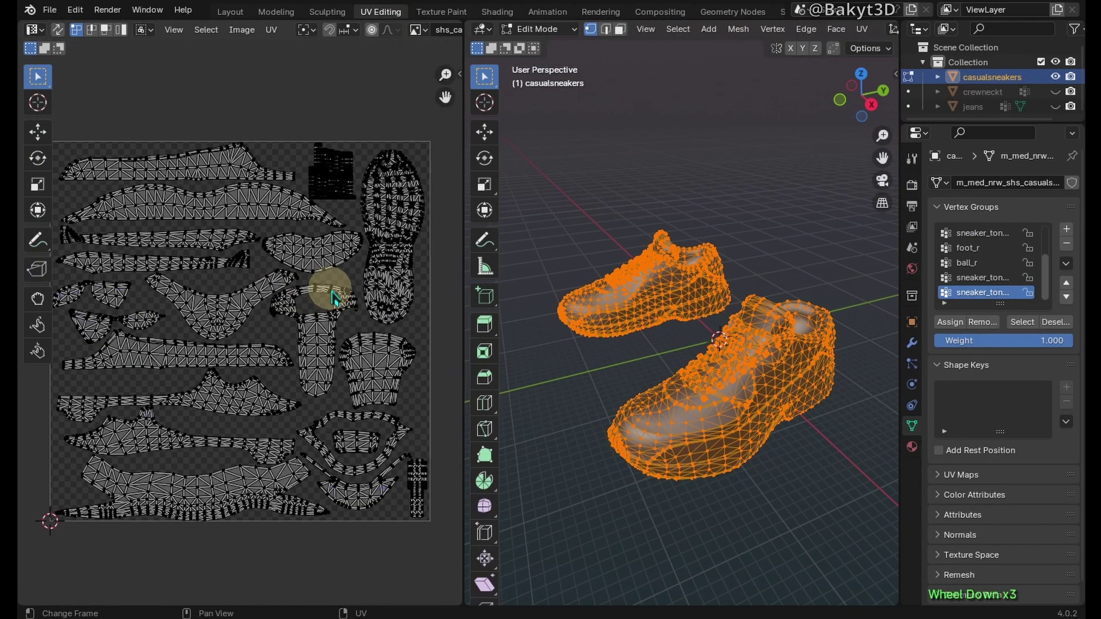
Step: Enable UV sync selection and unlink the sneaker material from its slot
left_click(58, 30)
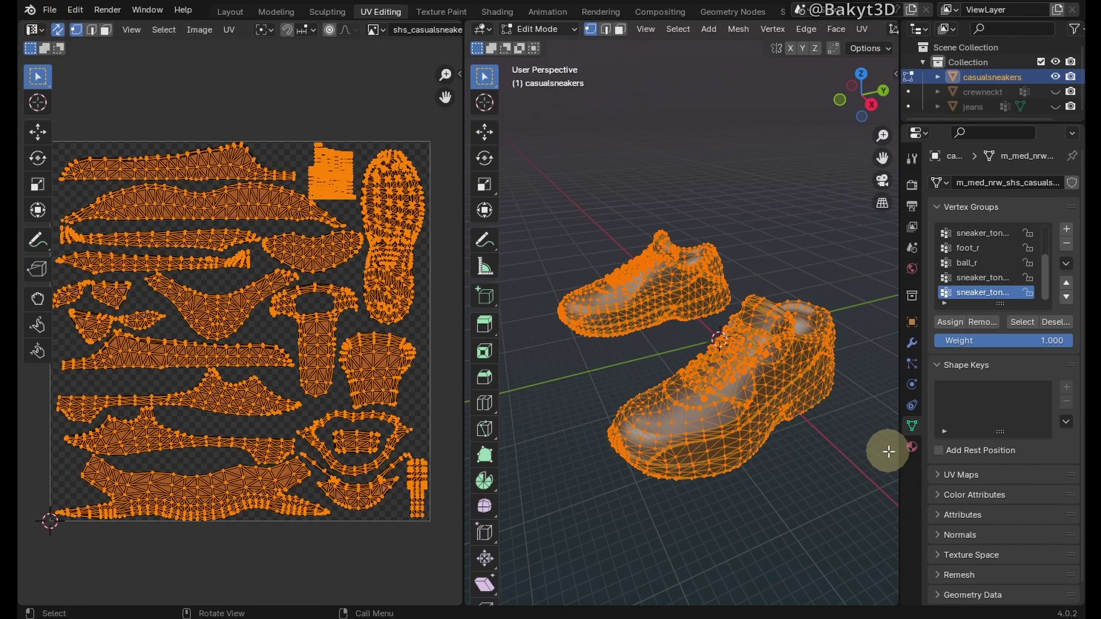
left_click(911, 447)
left_click(1043, 245)
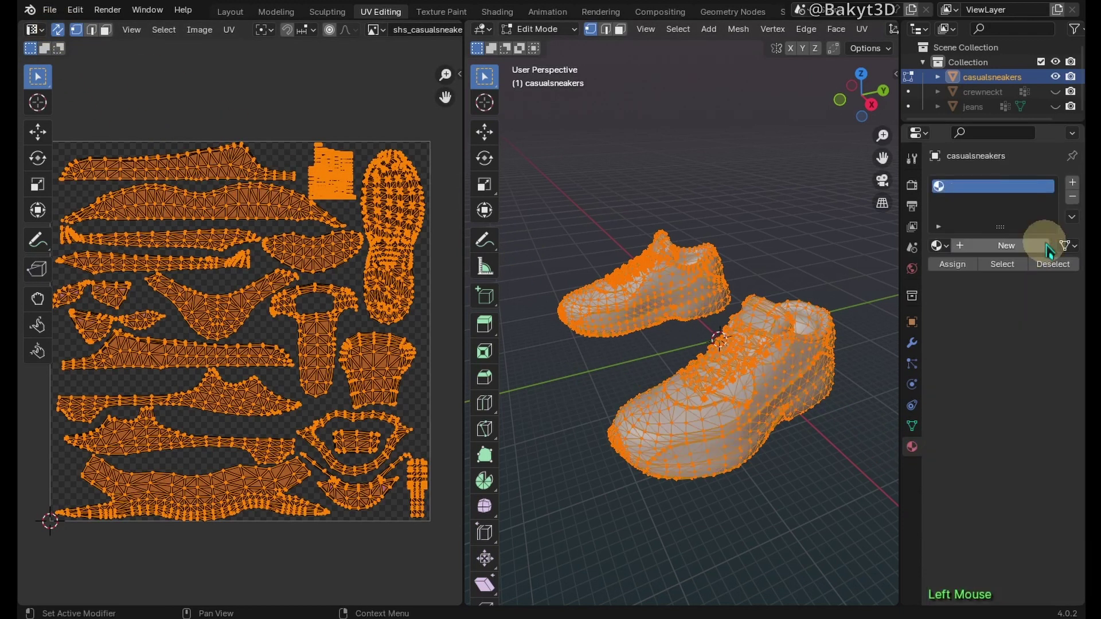
Step: Show the TexTools Color ID settings in a widened UV editor and choose the 5 Mustang color preset
key("n")
left_click(455, 201)
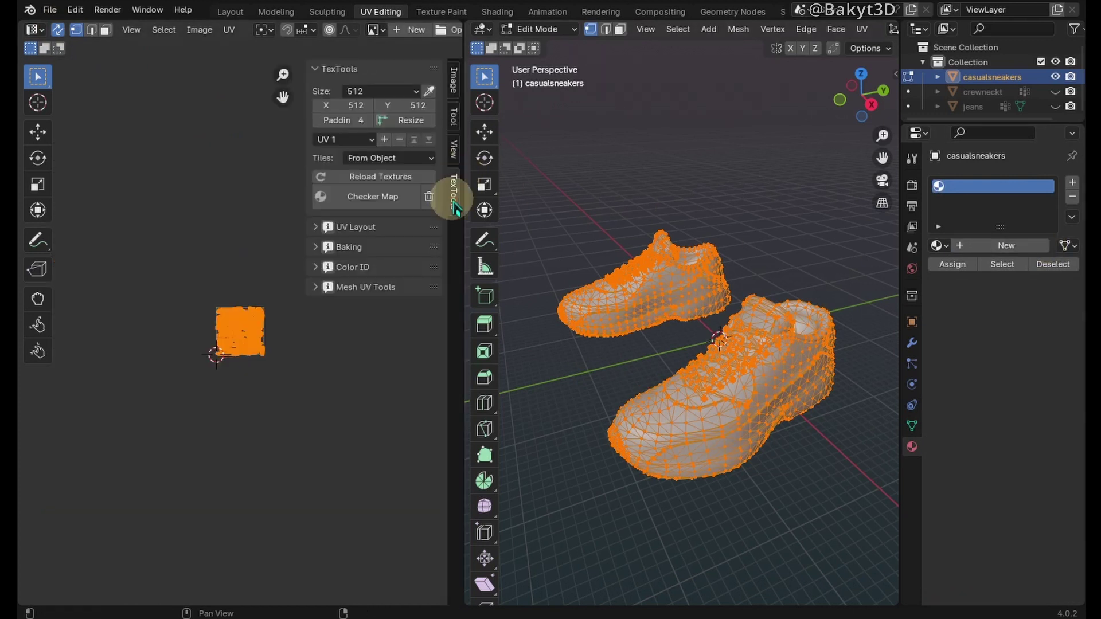
scroll(285, 401, "up", 6)
left_click_drag(465, 357, 628, 367)
middle_click_drag(565, 376, 505, 383)
left_click(480, 268)
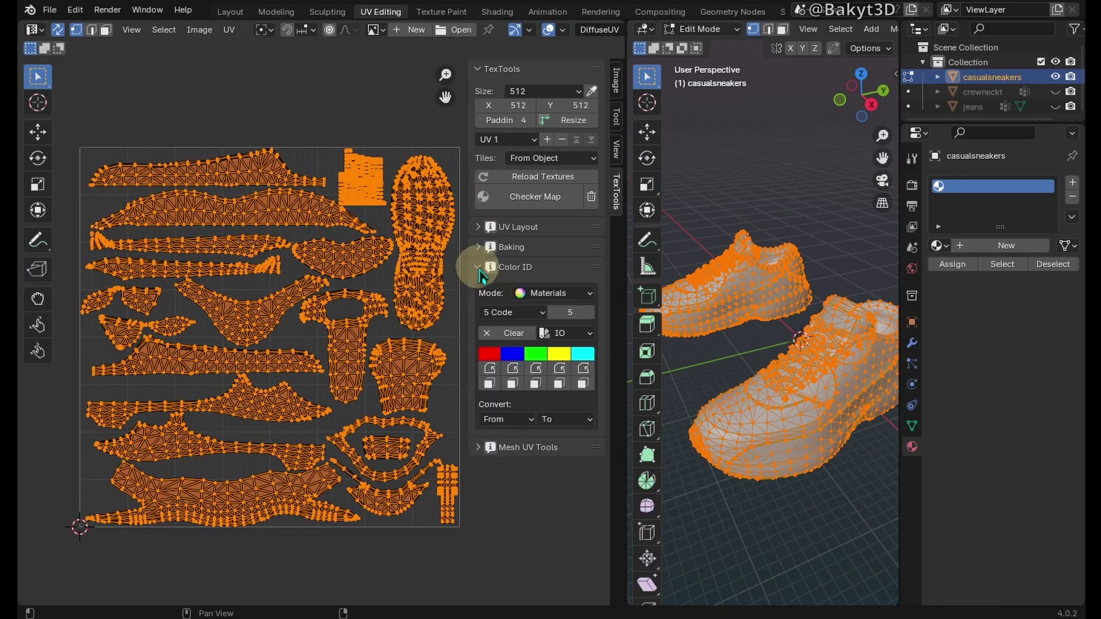
left_click(507, 313)
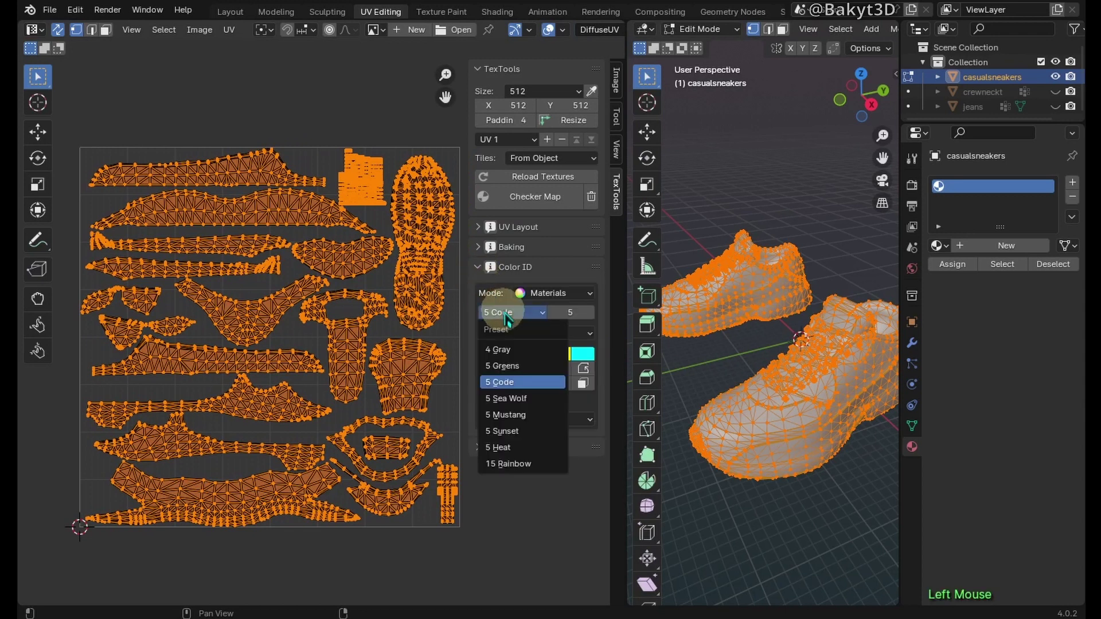
left_click(507, 415)
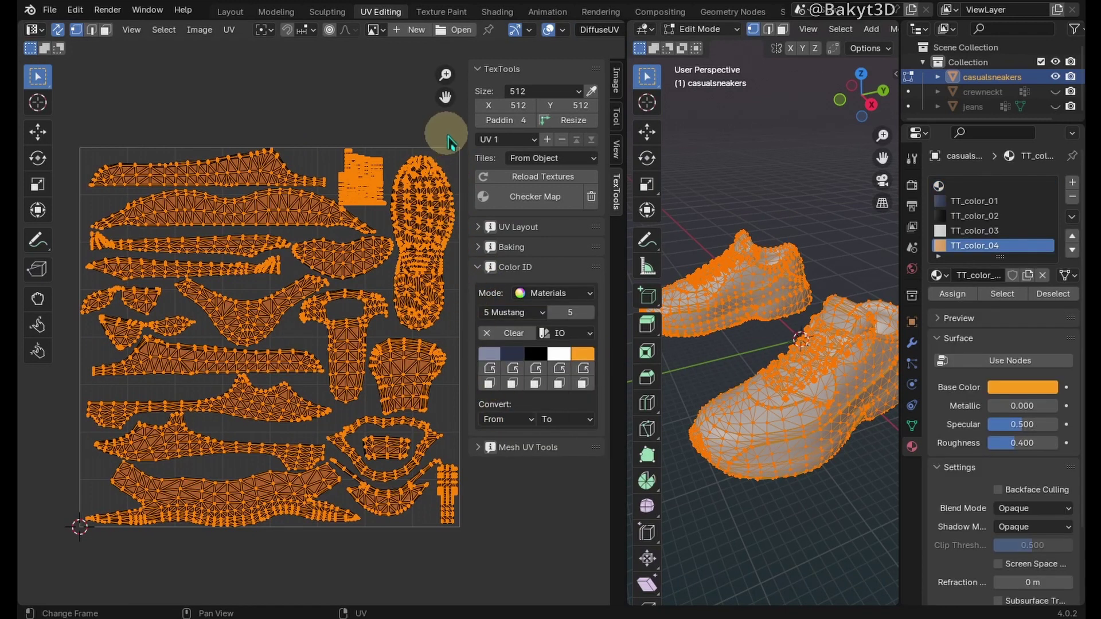
Step: Select the sole's UV island and assign the white color ID to it
left_click_drag(447, 134, 418, 291)
left_click_drag(402, 332, 404, 334)
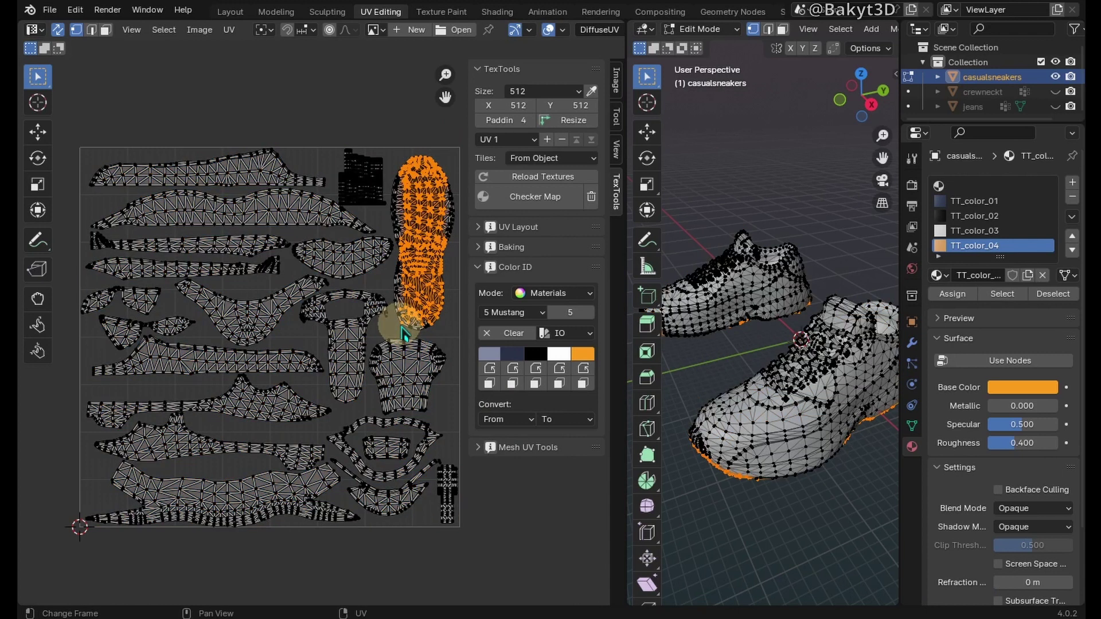
left_click(561, 369)
Step: Select the two long midsole strips in the UV layout and assign the white color ID to them
left_click(702, 337)
left_click_drag(201, 239, 167, 275)
key("ctrl+KP_Add")
key("ctrl+KP_Add")
key("ctrl+KP_Add")
key("ctrl+KP_Add")
key("ctrl+KP_Add")
key("ctrl+KP_Add")
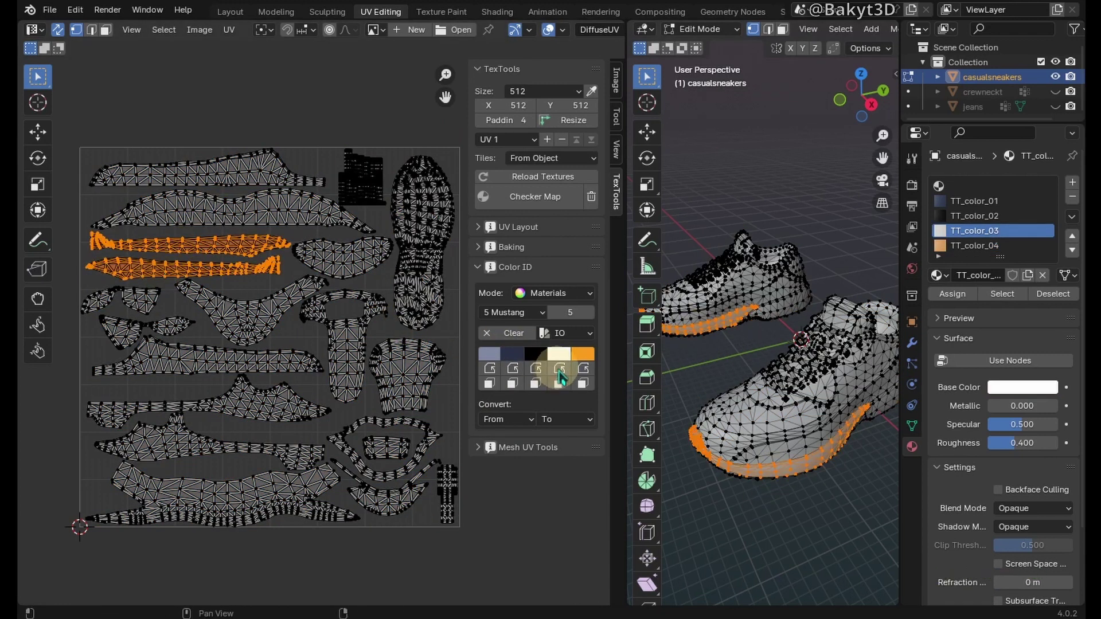
left_click(560, 371)
Step: Select the panel at the shoe's toe, grow the selection and assign the black color ID
middle_click_drag(817, 464, 790, 490)
left_click(725, 444)
key("ctrl+KP_Add")
key("ctrl+KP_Add")
key("ctrl+KP_Add")
key("ctrl+KP_Add")
key("ctrl+KP_Add")
key("ctrl+KP_Add")
key("ctrl+KP_Add")
key("ctrl+KP_Add")
left_click(536, 369)
Step: Select the long side strips in the UV layout, grow the selection and assign the orange color ID
left_click(806, 405)
left_click(810, 294, "shift")
left_click_drag(213, 343, 186, 377)
left_click_drag(245, 133, 227, 185, "shift")
key("ctrl+KP_Add")
key("ctrl+KP_Add")
key("ctrl+KP_Add")
key("ctrl+KP_Add")
key("ctrl+KP_Add")
key("ctrl+KP_Add")
key("ctrl+KP_Add")
key("ctrl+KP_Add")
left_click(584, 369)
Step: Select the next panels on the shoe, grow the selection and assign the dark blue color ID
left_click(768, 400)
left_click(776, 280, "shift")
key("ctrl+KP_Add")
key("ctrl+KP_Add")
key("ctrl+KP_Add")
left_click(513, 368)
Step: Select further shoe panels with their linked geometry and assign the grey-blue color ID
left_click(716, 281)
left_click(876, 397, "ctrl")
left_click(876, 397, "ctrl")
key("ctrl+l")
left_click(489, 369)
Step: Select the shoelace islands in the UV layout, grow the selection and assign the white color ID
middle_click_drag(802, 393, 866, 412)
scroll(325, 272, "up", 5)
middle_click_drag(324, 272, 161, 453, "shift")
left_click(344, 249)
key("ctrl+KP_Add")
key("ctrl+KP_Add")
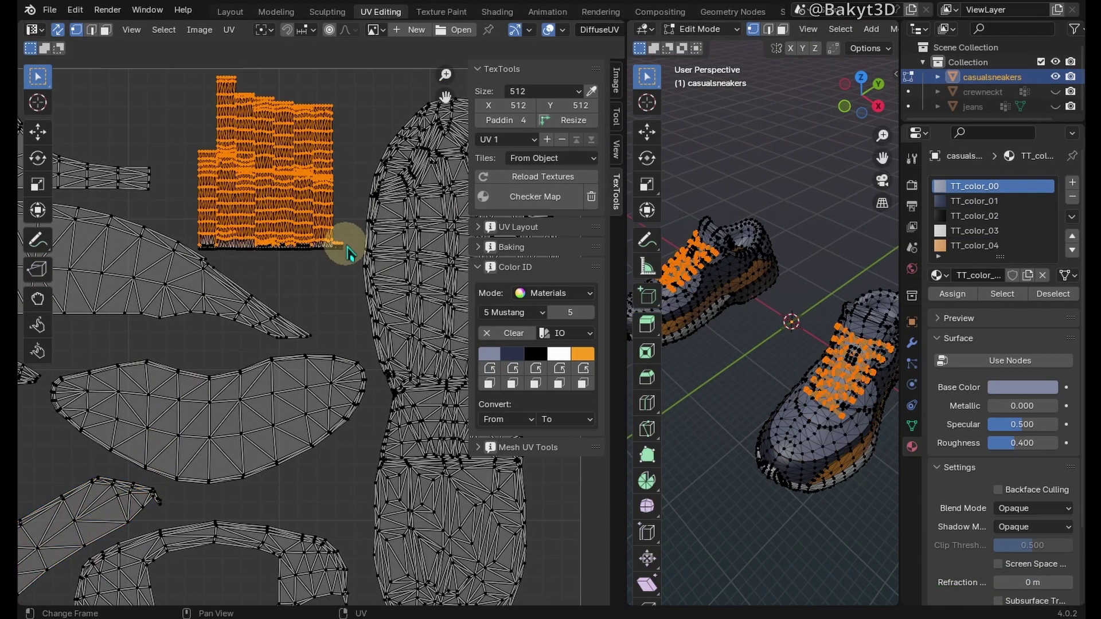
left_click(560, 370)
Step: Select the small island enclosed by the curved ring in the UV layout, grow the selection and assign the black color ID
scroll(307, 468, "down", 4)
left_click(310, 502)
key("ctrl+KP_Add")
left_click(538, 370)
Step: Select the crescent island with thin arms below the laces, grow the selection and assign the dark blue color ID
middle_click_drag(370, 521, 364, 438)
left_click(298, 485)
key("ctrl+KP_Add")
key("ctrl+KP_Add")
key("ctrl+KP_Add")
key("ctrl+KP_Add")
key("ctrl+KP_Add")
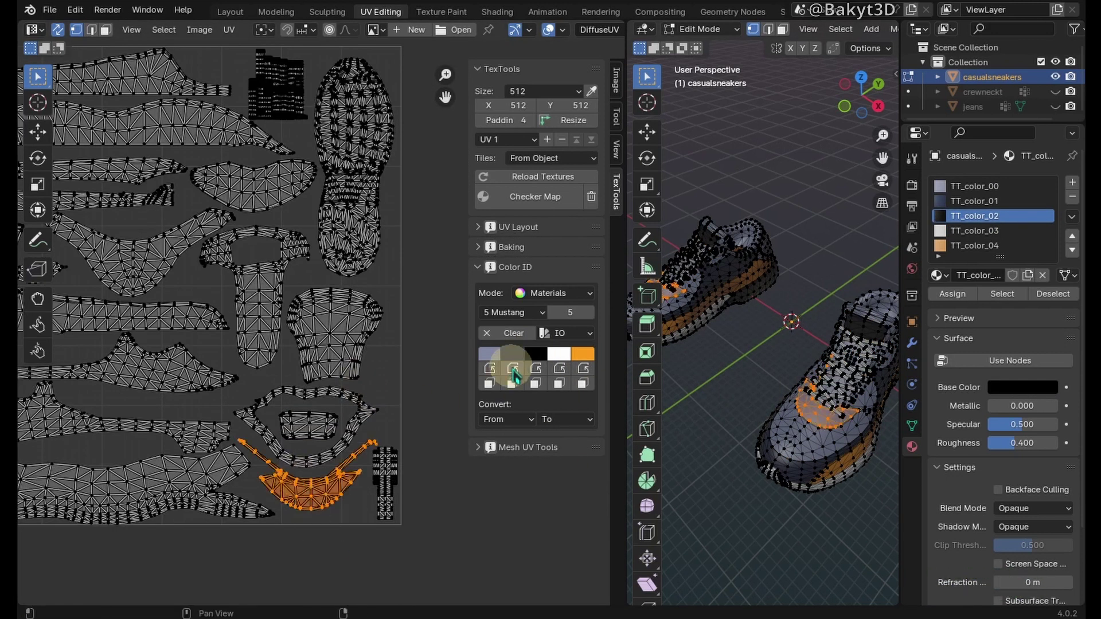
left_click(513, 370)
Step: Select the wide crescent island beside the sole in the UV layout, grow the selection and assign the white color ID
middle_click_drag(843, 390, 688, 345)
left_click(696, 346)
left_click(261, 177)
key("ctrl+KP_Add")
key("ctrl+KP_Add")
key("ctrl+KP_Add")
key("ctrl+KP_Add")
left_click(559, 370)
Step: Select the collar lining islands at the base of the UV layout, grow the selection and assign the black color ID
middle_click_drag(782, 317, 656, 350)
left_click(880, 366)
left_click_drag(159, 558, 88, 458)
key("ctrl+KP_Add")
key("ctrl+KP_Add")
key("ctrl+KP_Add")
key("ctrl+KP_Add")
key("ctrl+KP_Add")
key("ctrl+KP_Add")
key("ctrl+KP_Add")
key("ctrl+KP_Add")
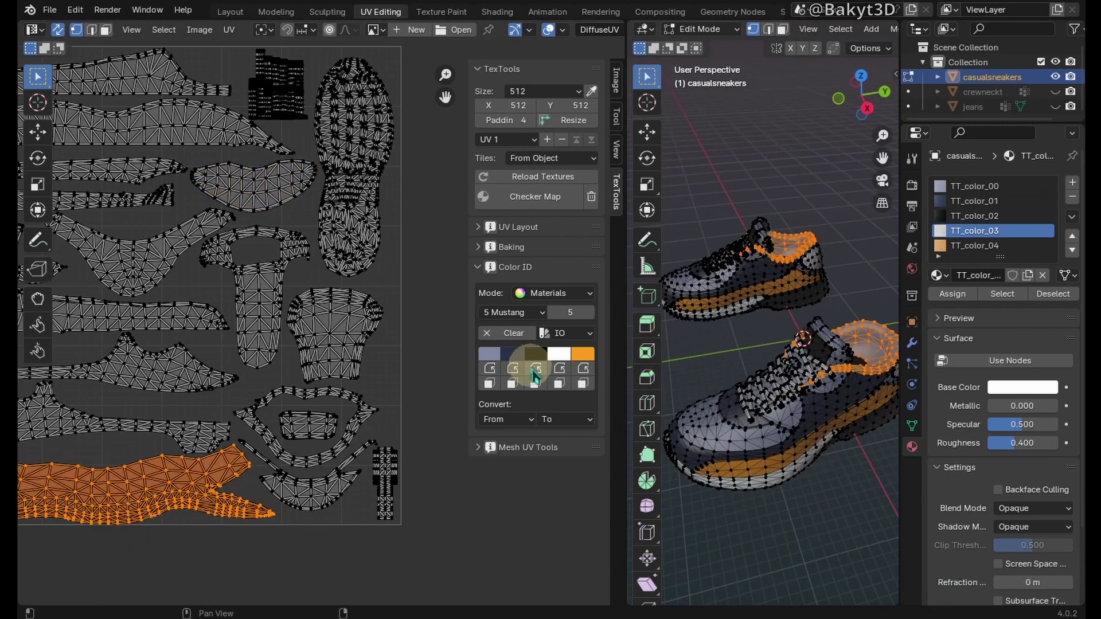
Step: Set the TexTools bake mode to Diffuse and the render engine to Cycles
left_click(479, 247)
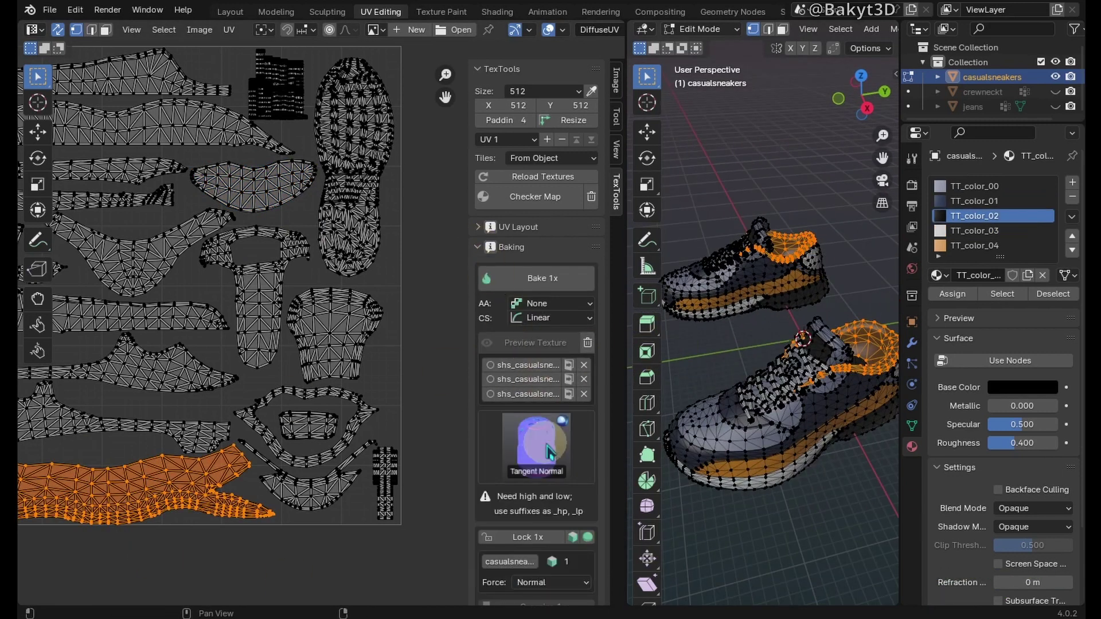
left_click(549, 452)
left_click(662, 241)
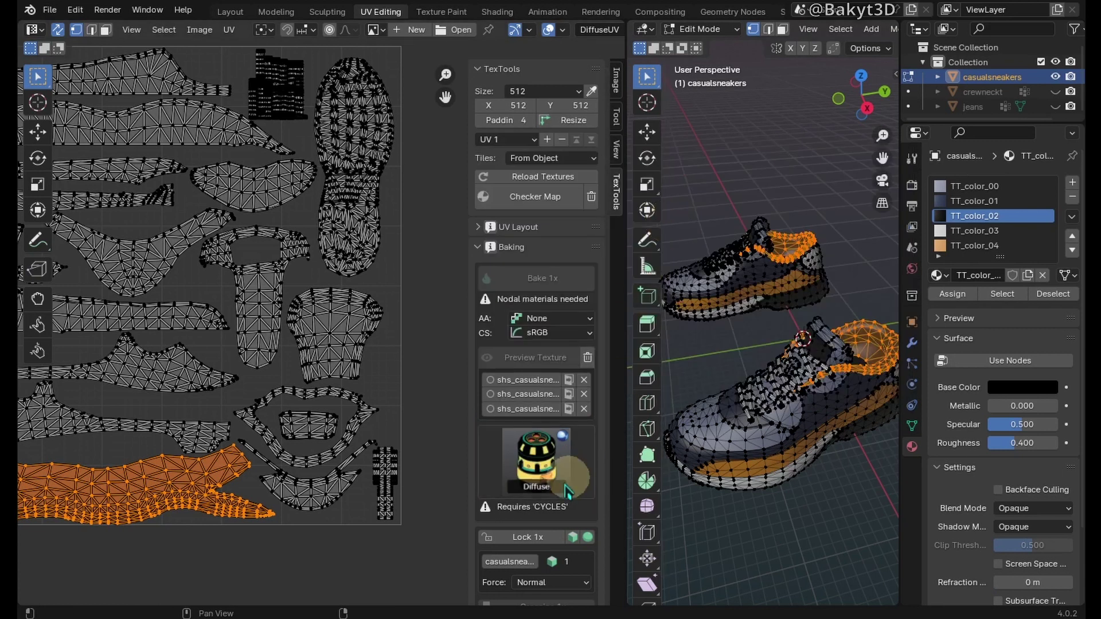
left_click(911, 186)
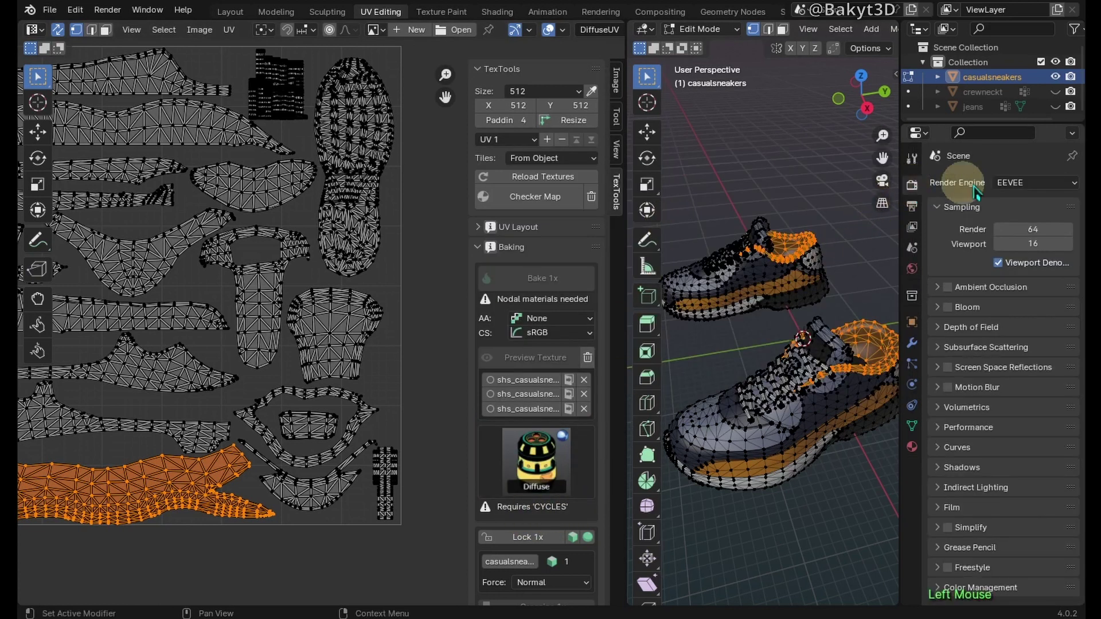
left_click(1009, 182)
left_click(1001, 214)
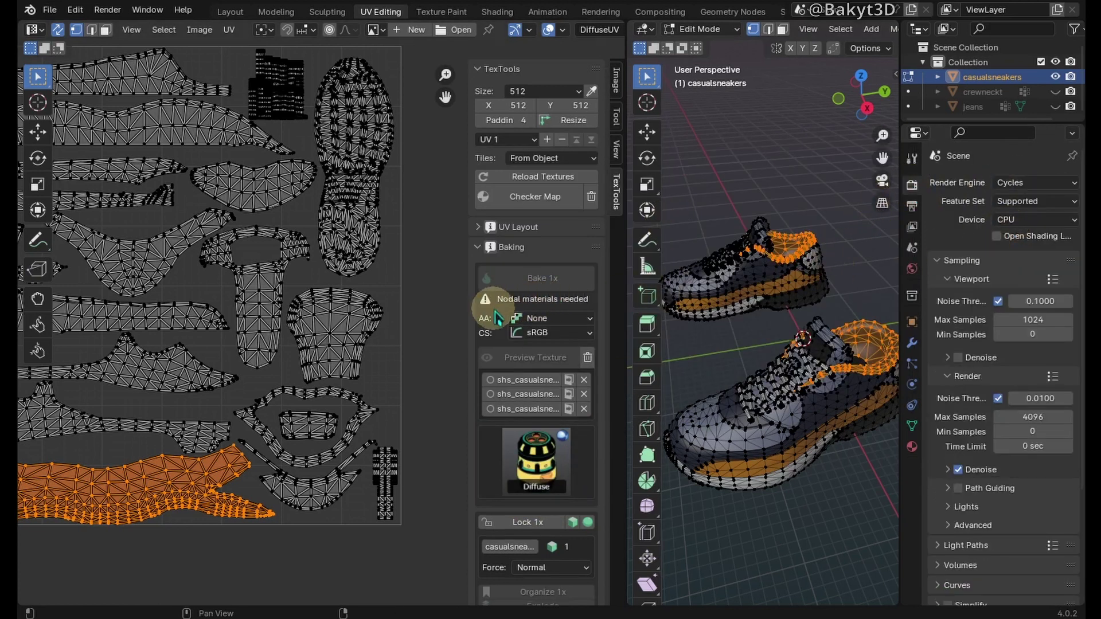
Step: Enable nodes on the sneaker color-ID materials TT_color_00 through TT_color_04
left_click(913, 446)
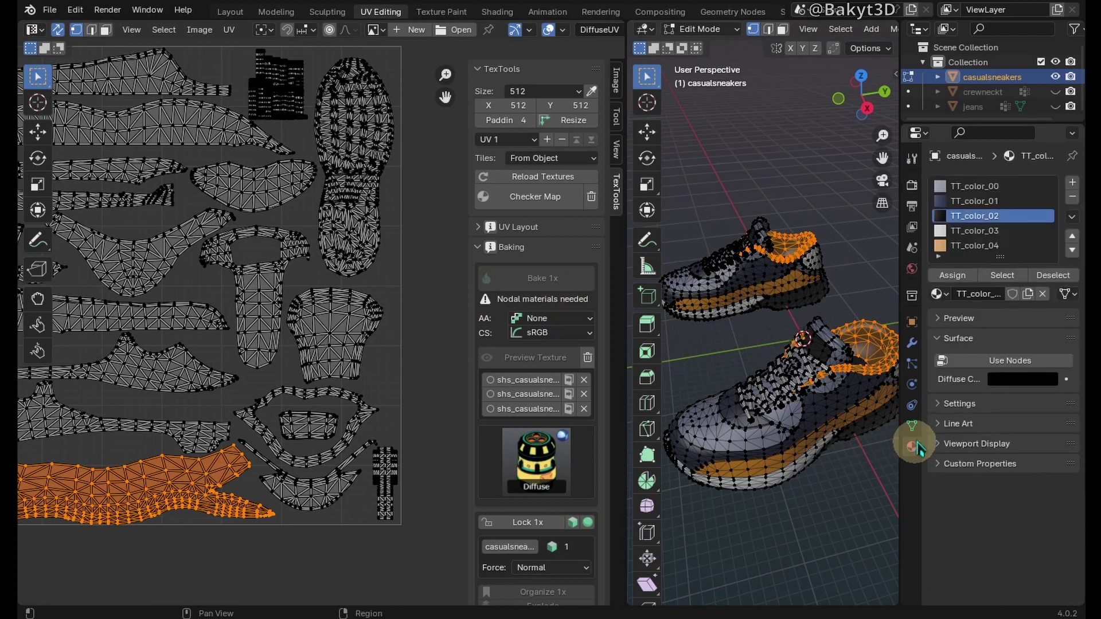
left_click(978, 200)
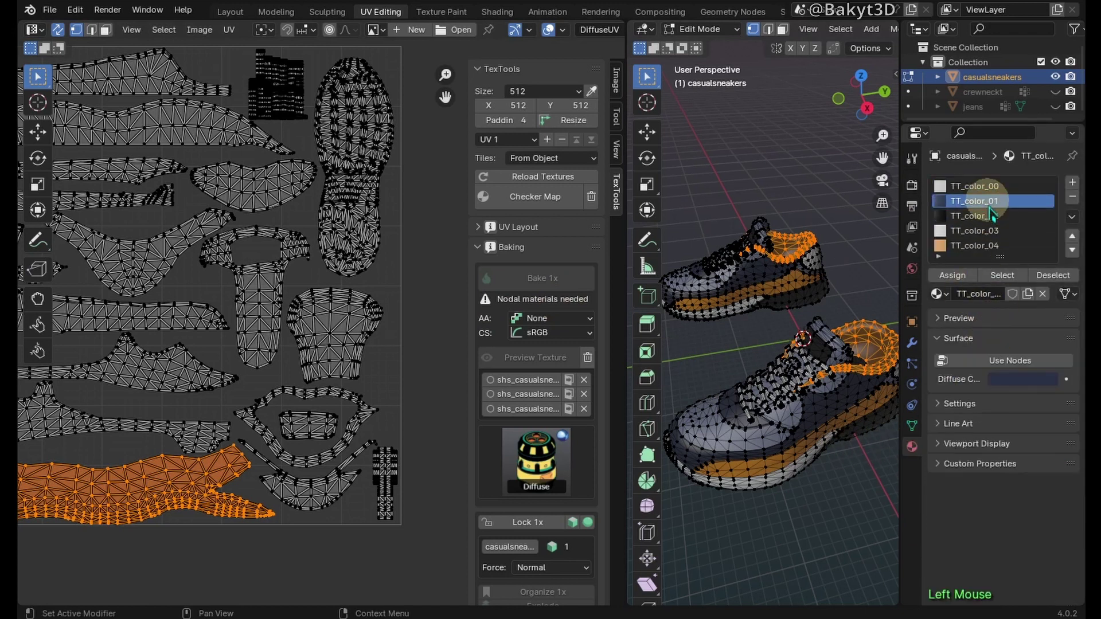
left_click(1003, 362)
left_click(990, 216)
left_click(1003, 362)
left_click(992, 231)
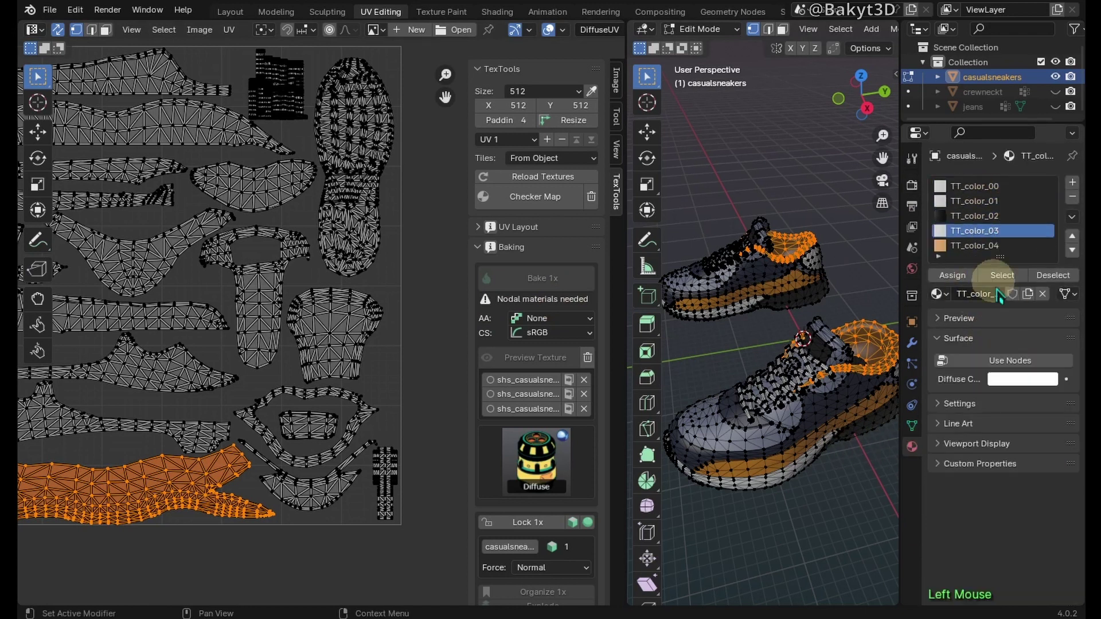
left_click(1010, 360)
left_click(989, 245)
left_click(1010, 360)
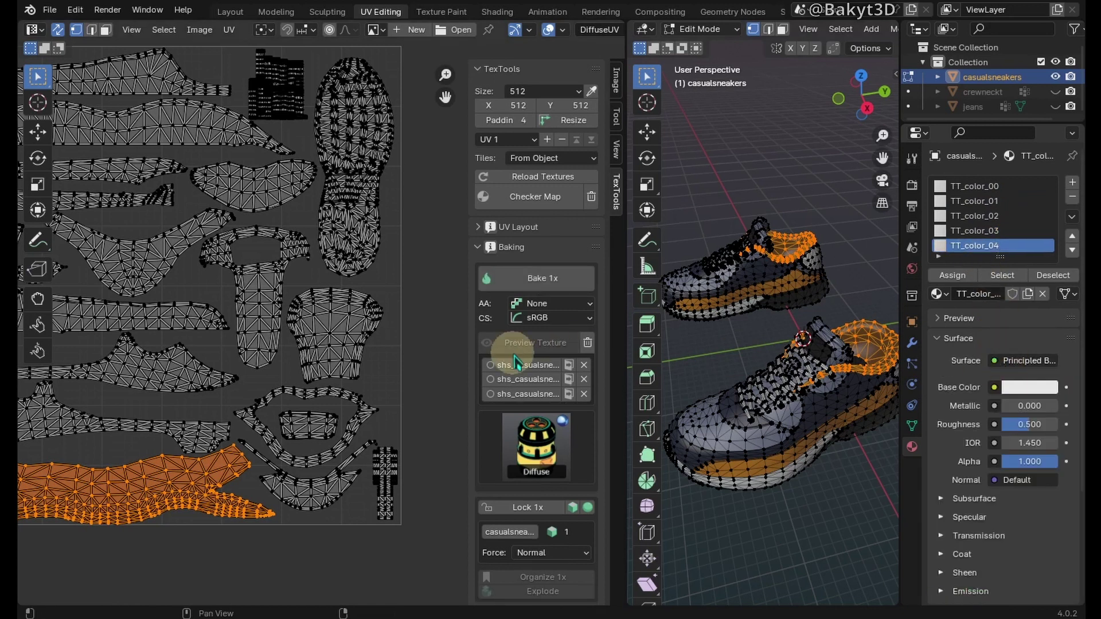
Step: Reapply the 5 Mustang color preset and bake the diffuse texture with a padding of 8
scroll(517, 362, "down", 8)
left_click(512, 460)
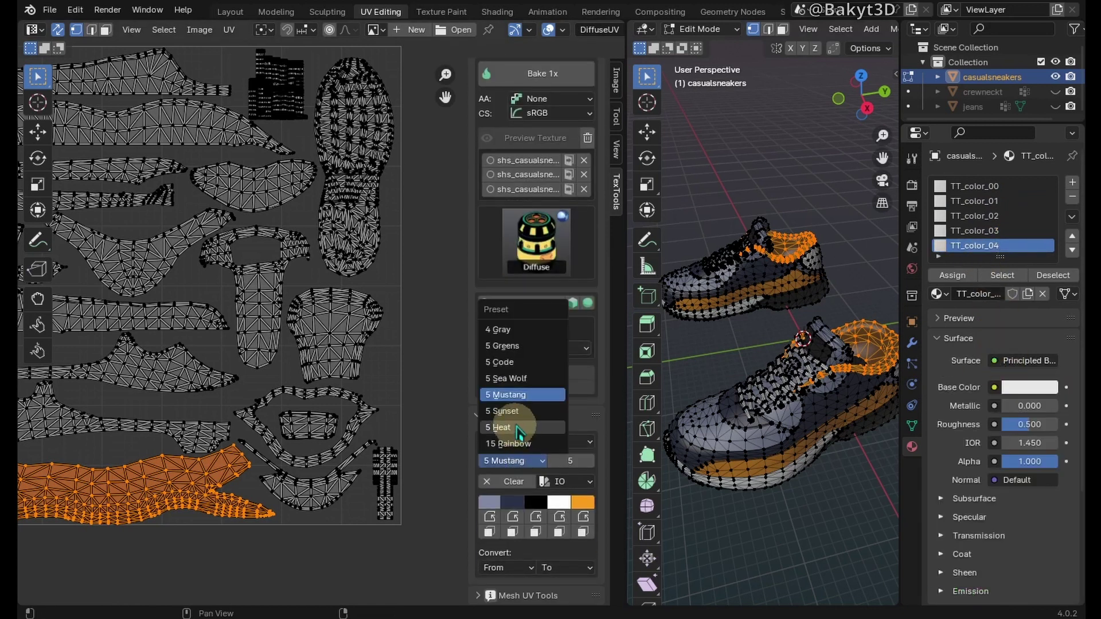
left_click(513, 394)
scroll(512, 379, "up", 8)
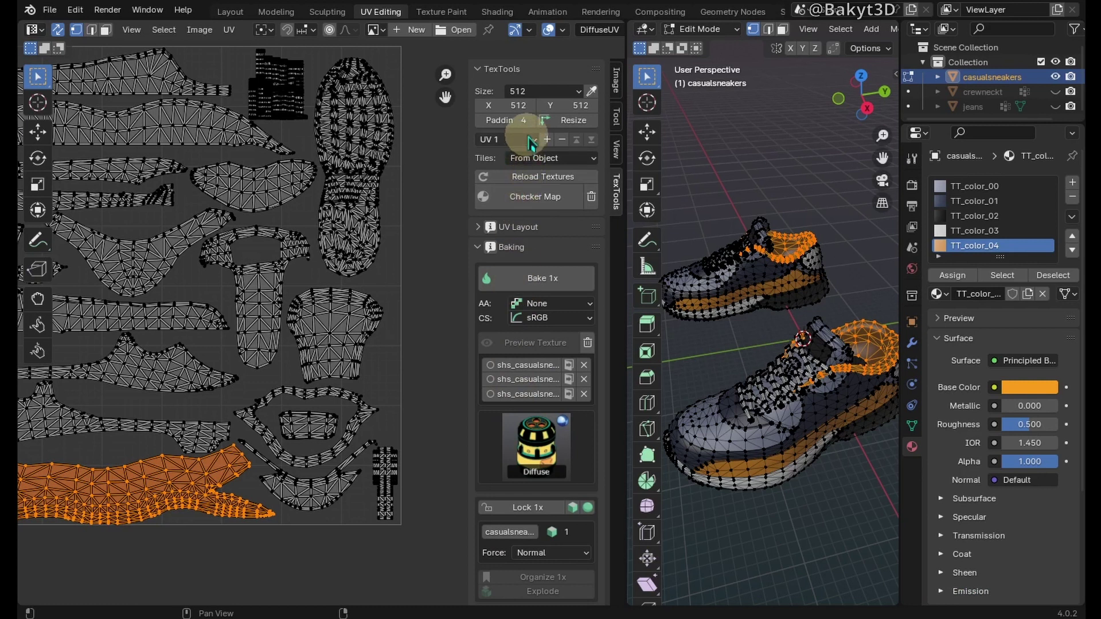
left_click(528, 278)
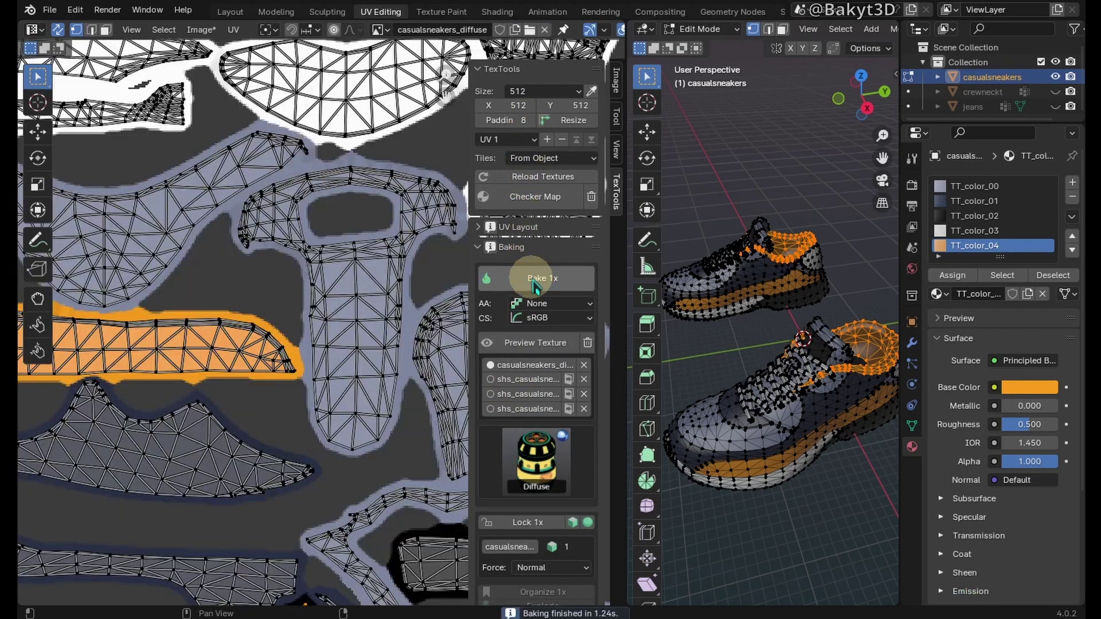
Step: Save the baked image over shs_casualsneakers_col.PNG in the CasualSneakers textures folder, and save the Blender file incrementally
left_click(201, 32)
left_click(241, 196)
double_click(344, 177)
double_click(360, 160)
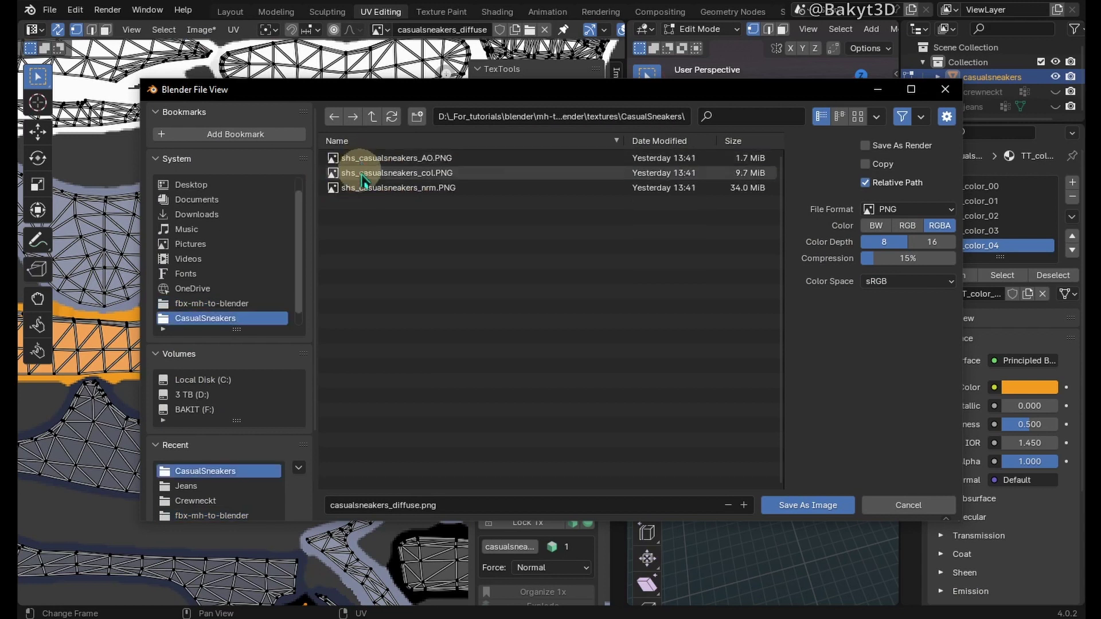
left_click(361, 173)
left_click(775, 506)
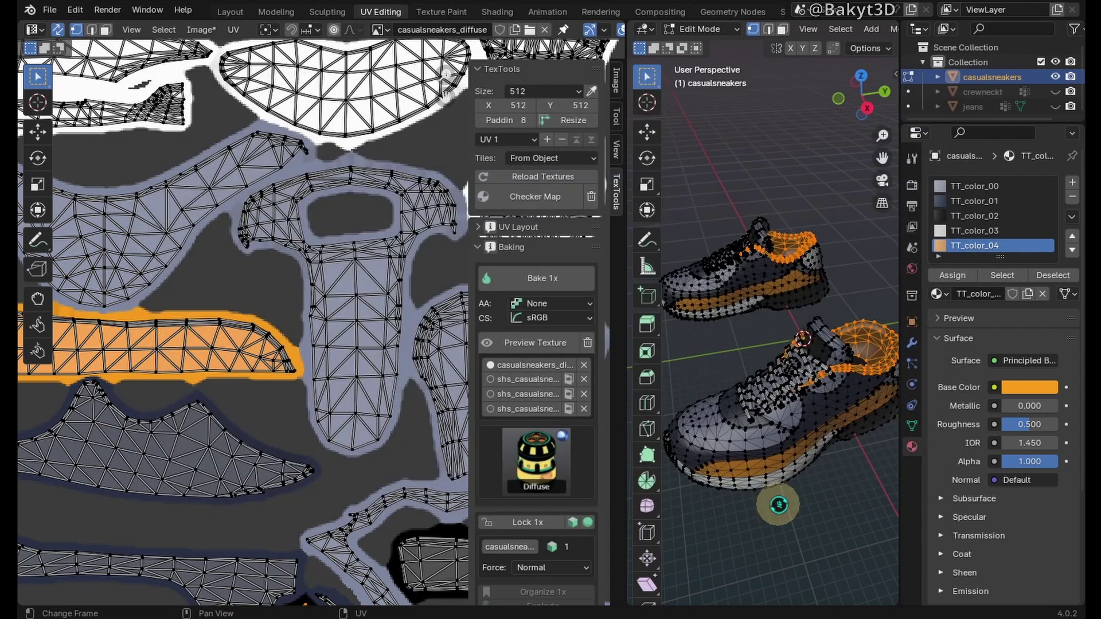
left_click(50, 10)
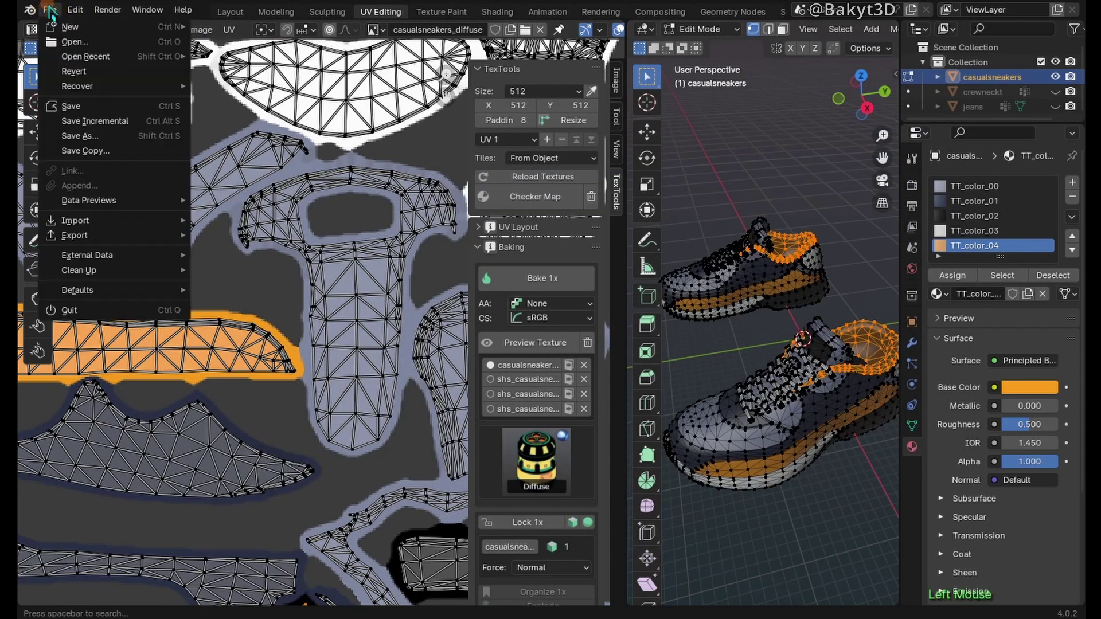
left_click(97, 122)
Step: In the Shading workspace, remove all color-ID material slots from the sneakers and assign the existing M_shs_casualsneakers material
left_click(496, 12)
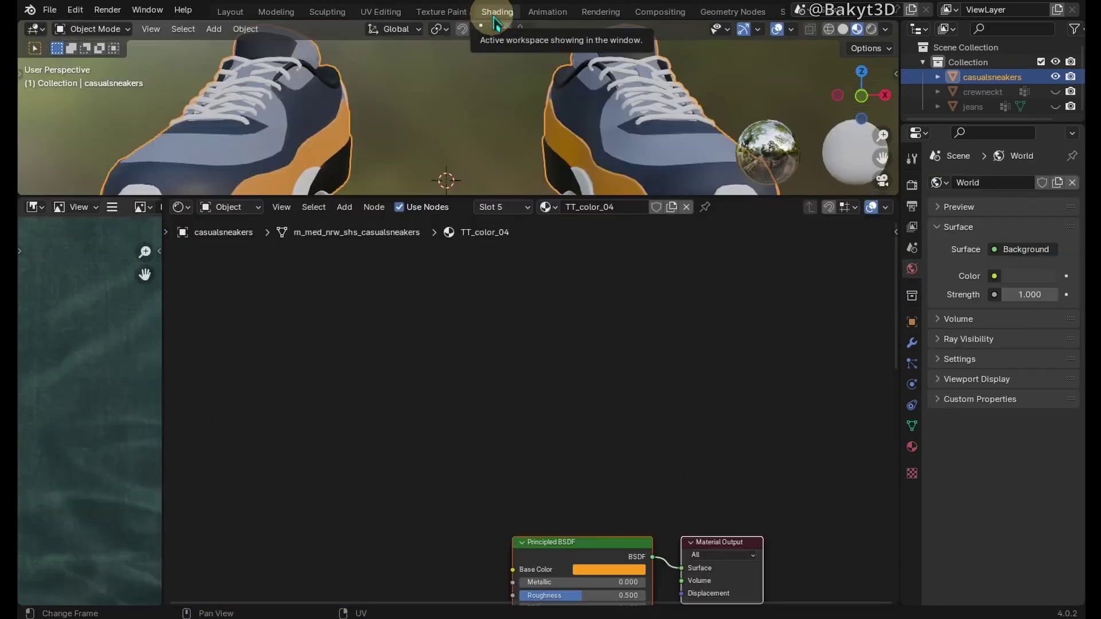
left_click_drag(525, 208, 548, 440)
left_click(912, 447)
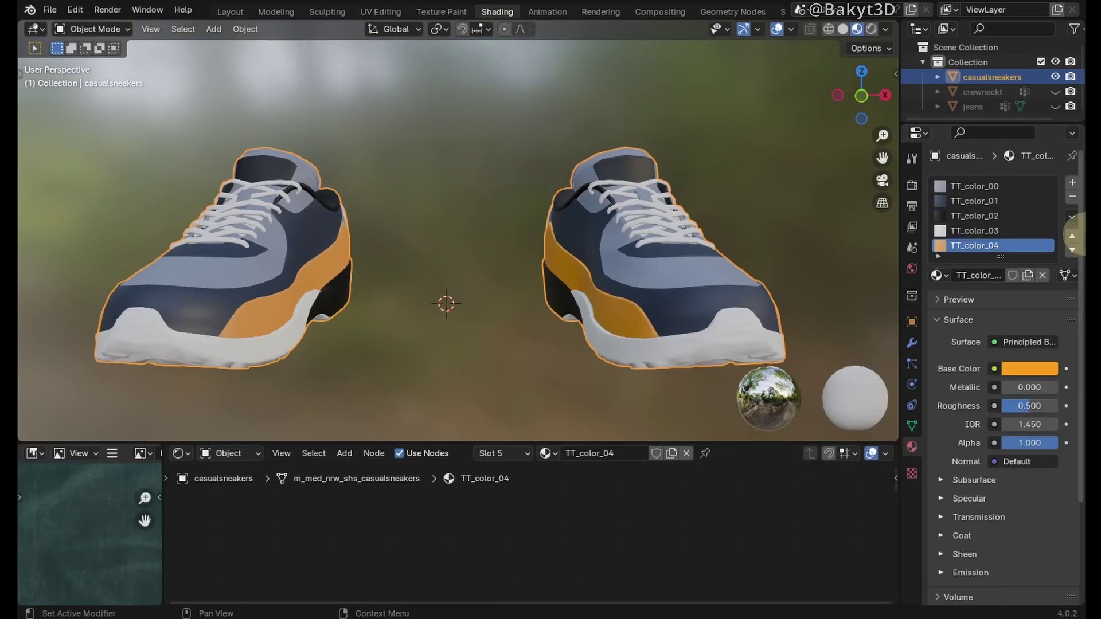
left_click(1072, 198)
left_click(1073, 197)
left_click(1072, 197)
left_click(1072, 197)
left_click(1072, 197)
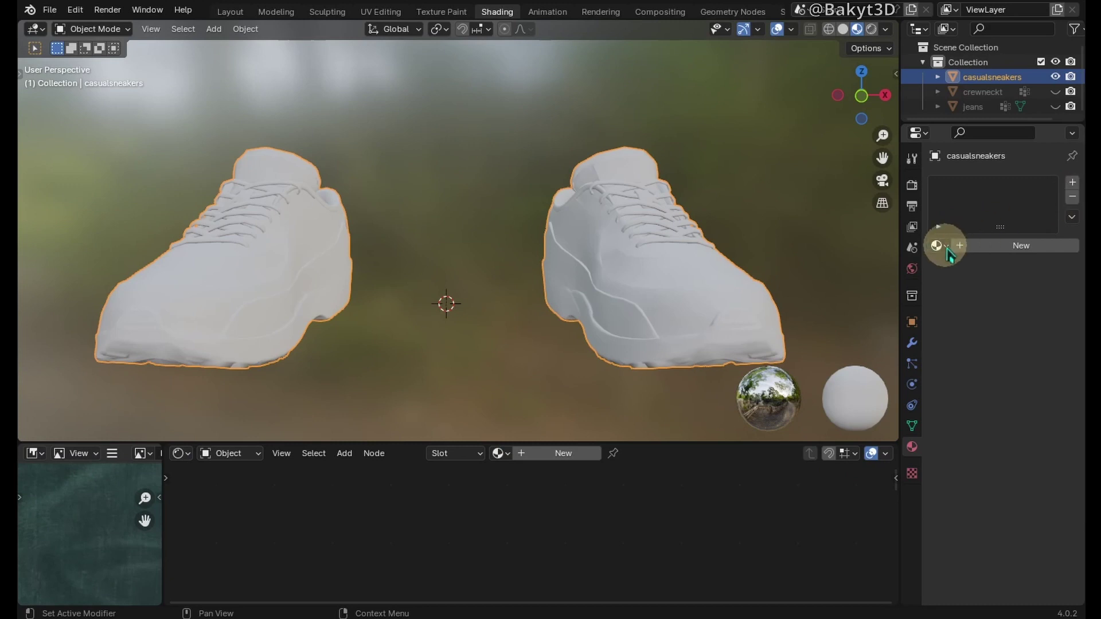
left_click(938, 246)
left_click(905, 297)
Step: Load the saved color texture into the material's Base Color image node and inspect the sneakers in a fullscreen viewport
left_click_drag(765, 443, 754, 364)
middle_click_drag(711, 517, 856, 419)
left_click(463, 454)
double_click(442, 198)
key("ctrl+alt+space")
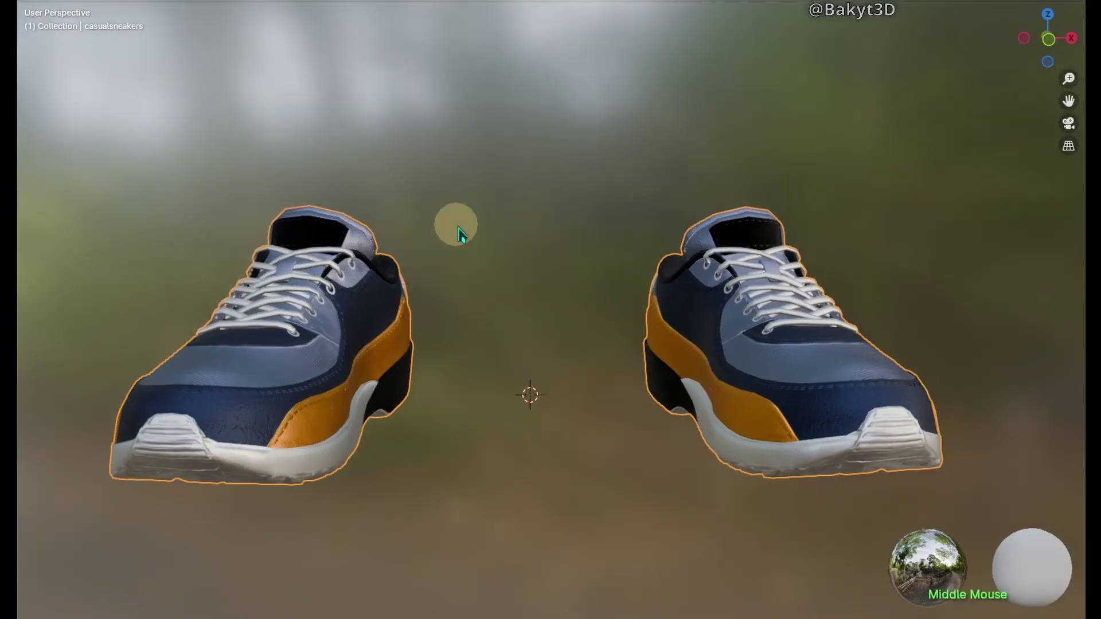
mouse_move(459, 229)
middle_mouse_down()
mouse_move(627, 235)
mouse_move(455, 221)
middle_mouse_up()
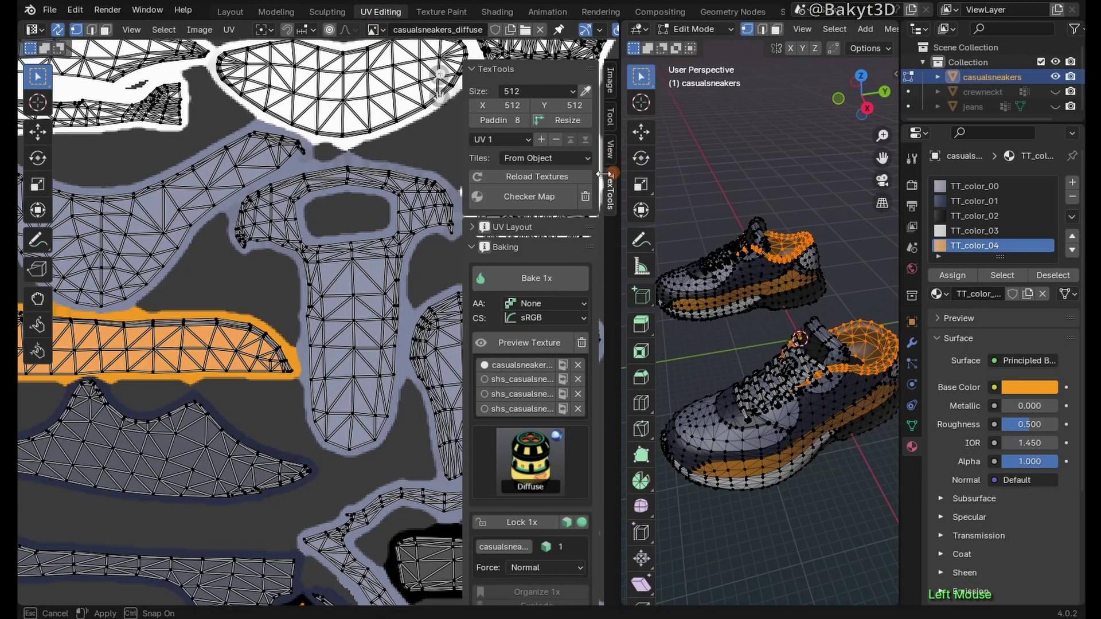
Step: In the UV Editing workspace, widen the 3D viewport, switch the sneakers to Object Mode and frame them up close
left_click_drag(609, 186, 250, 186)
key("Tab")
scroll(404, 234, "up", 4)
middle_click_drag(459, 305, 440, 214, "shift")
Step: Cycle the color ID preset through 4 Gray, 5 Greens, 5 Code, 5 Sea Wolf and 5 Mustang, ending on 5 Heat
scroll(159, 412, "down", 3)
left_click(138, 461)
left_click(121, 329)
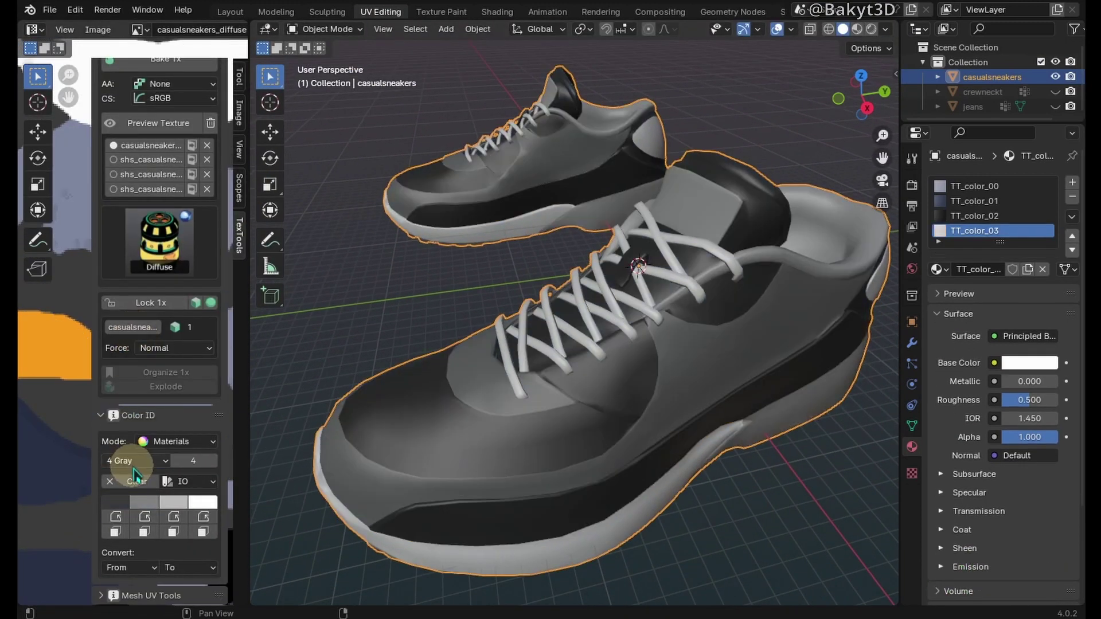
left_click(138, 461)
left_click(125, 345)
left_click(138, 460)
left_click(125, 362)
left_click(138, 460)
left_click(126, 378)
left_click(137, 461)
left_click(128, 395)
left_click(138, 460)
left_click(121, 427)
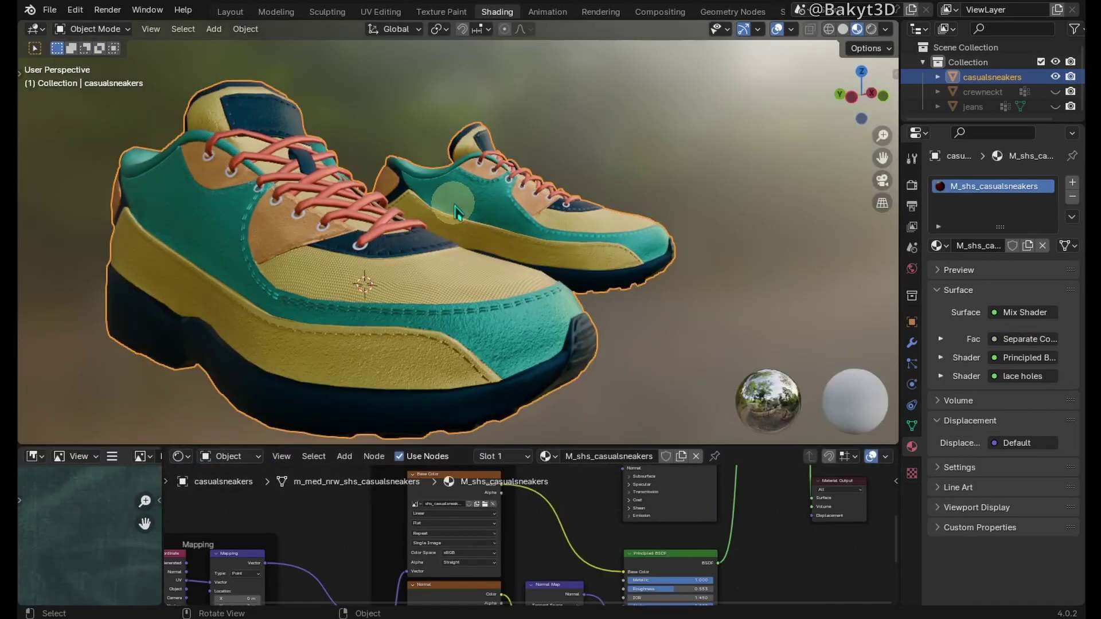